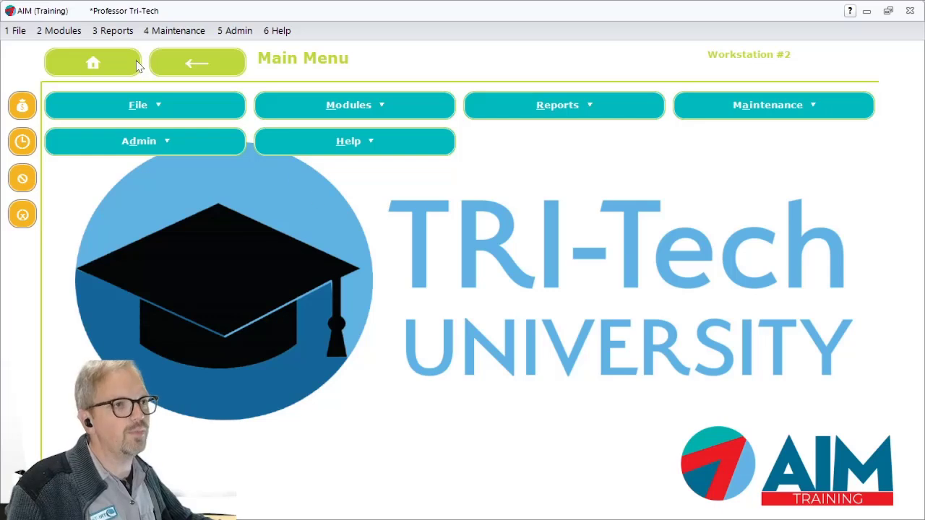
- Start a Transfer Inventory Out for the Dubuque location with the reason Ship Back to Vendor
left_click(61, 35)
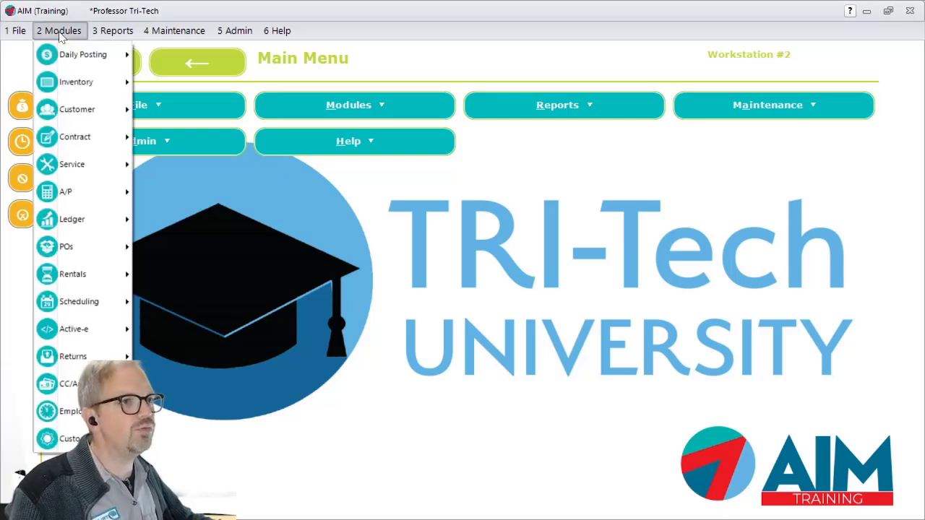
mouse_move(93, 80)
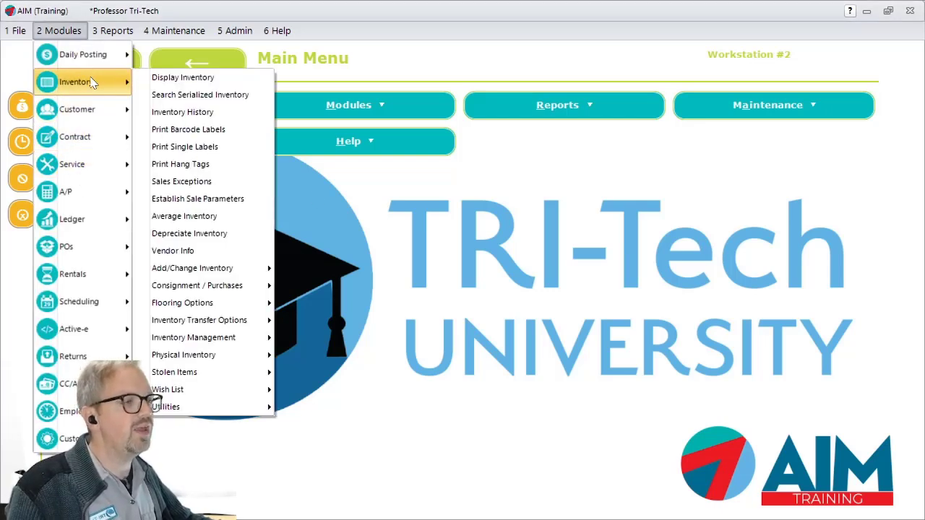
mouse_move(232, 324)
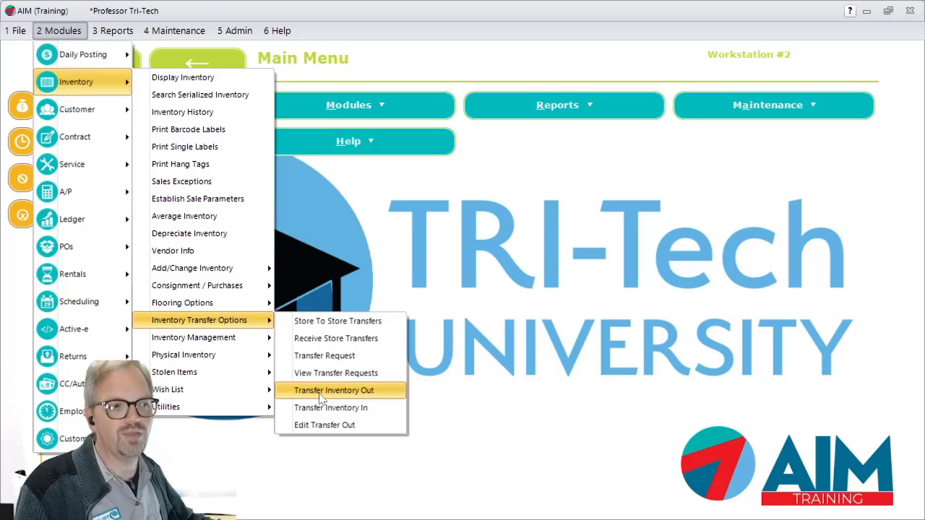
left_click(320, 393)
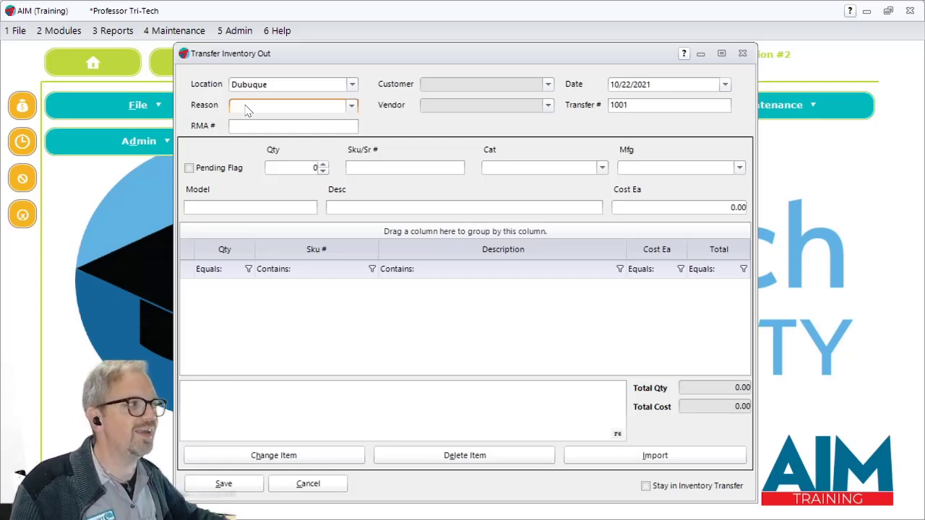
left_click(352, 107)
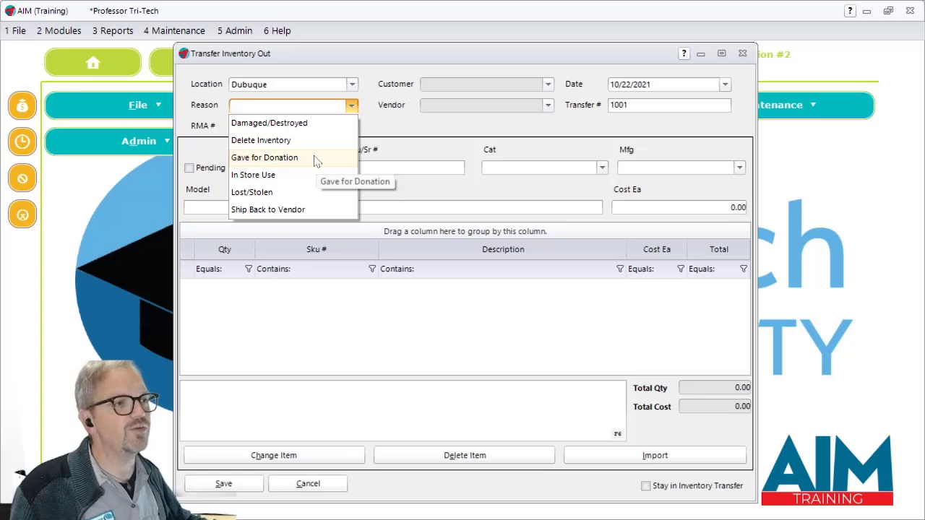
left_click(292, 210)
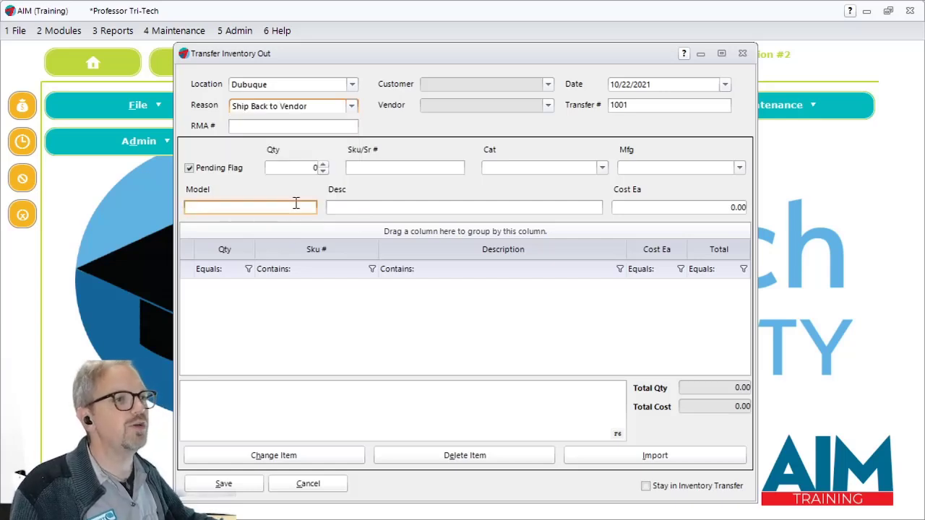
- Enter 123 as the transfer's RMA number
left_click(299, 124)
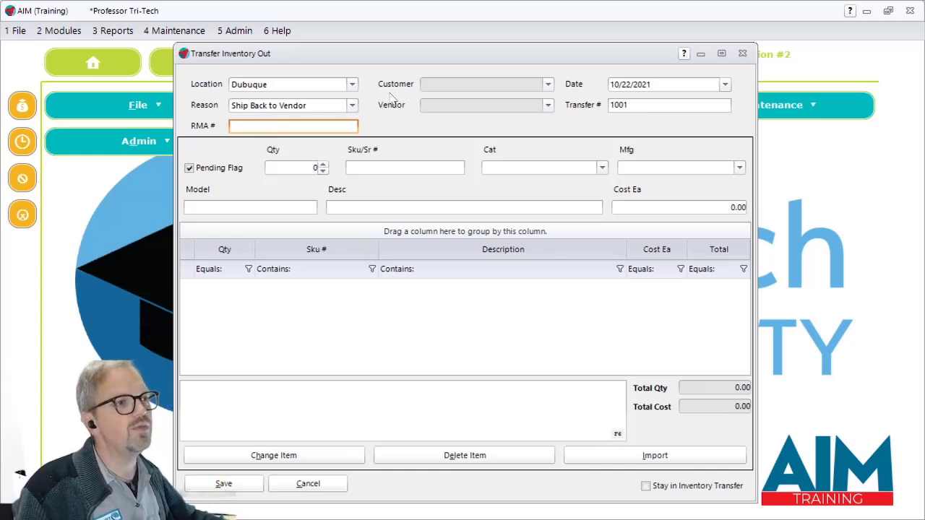
left_click(354, 106)
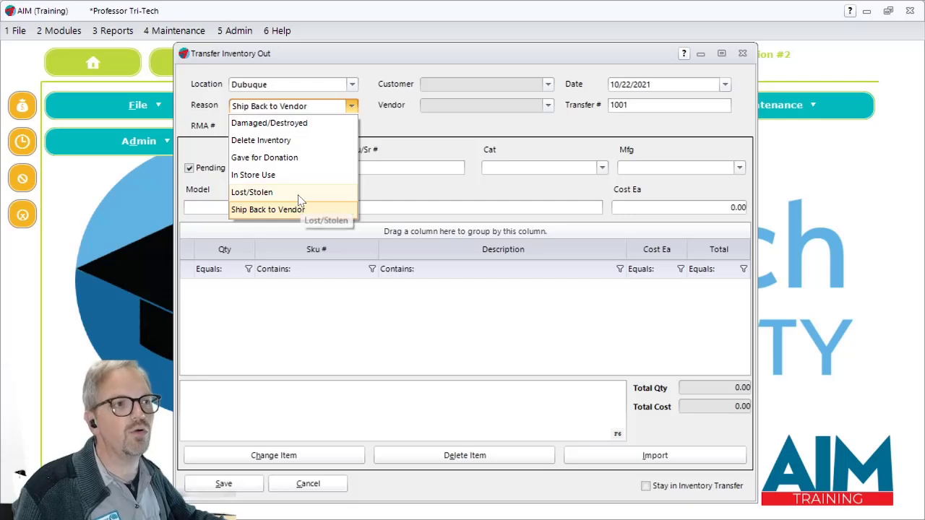
left_click(293, 127)
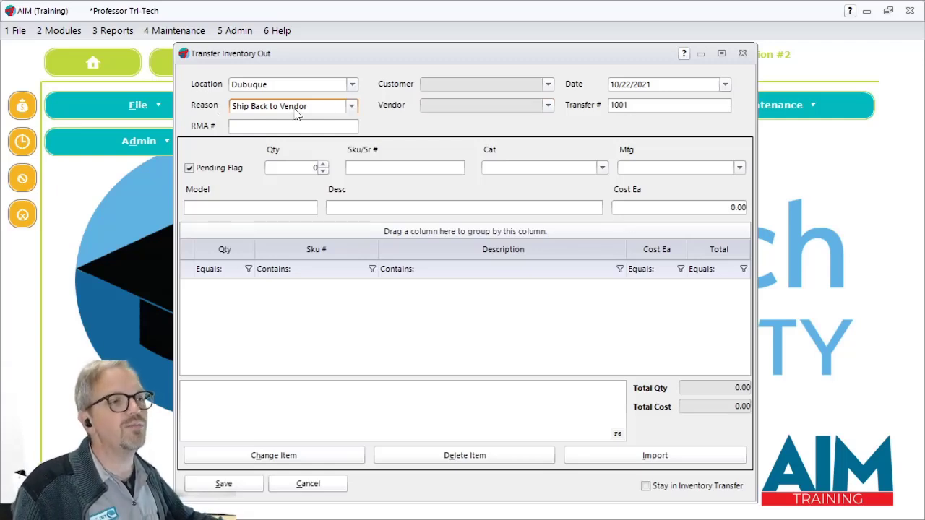
left_click(316, 126)
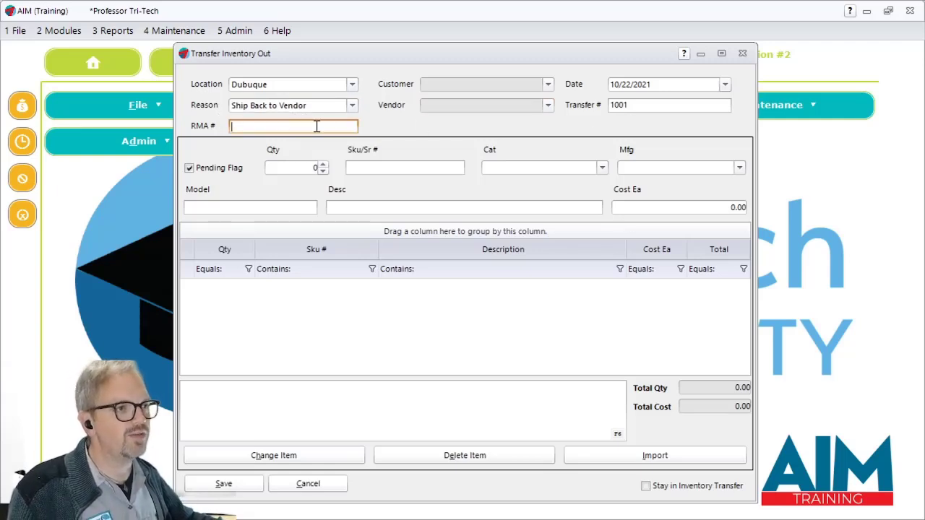
type("123")
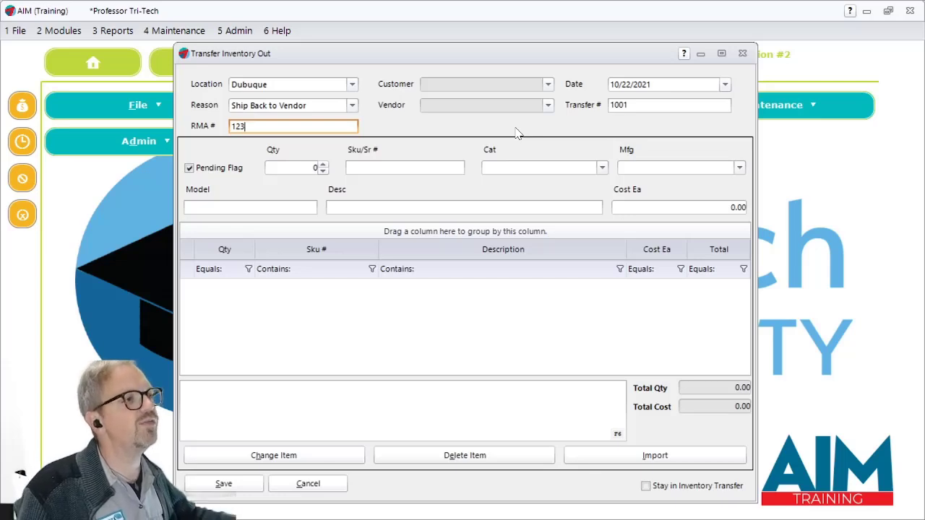
- Assign Acme Wholesalers as the vendor for the transfer
right_click(548, 107)
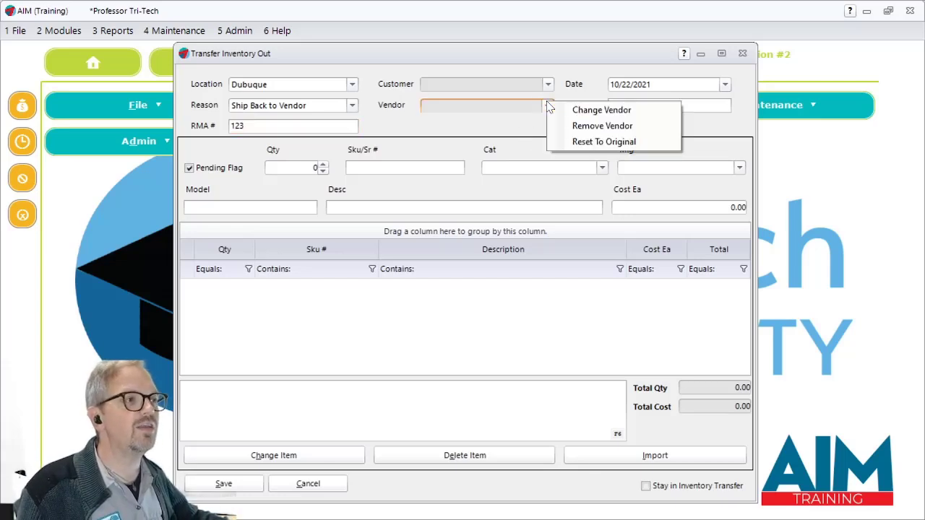
left_click(585, 113)
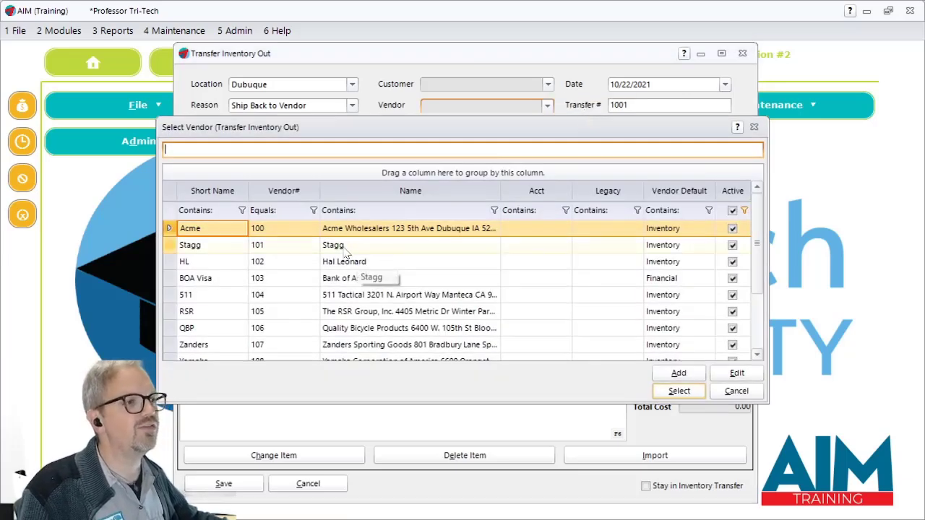
double_click(381, 232)
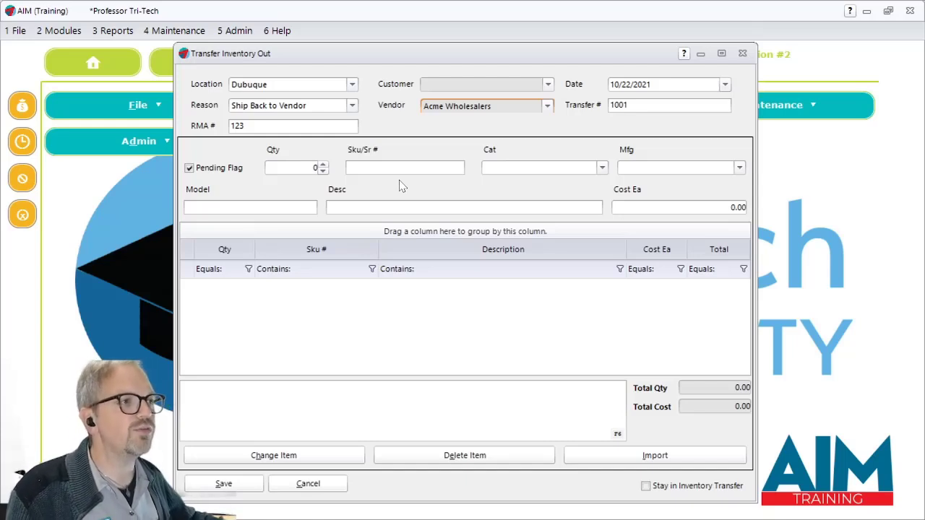
- Try the transfer reasons Gave for Donation and Delete Inventory, and return the reason to Ship Back to Vendor
left_click(352, 106)
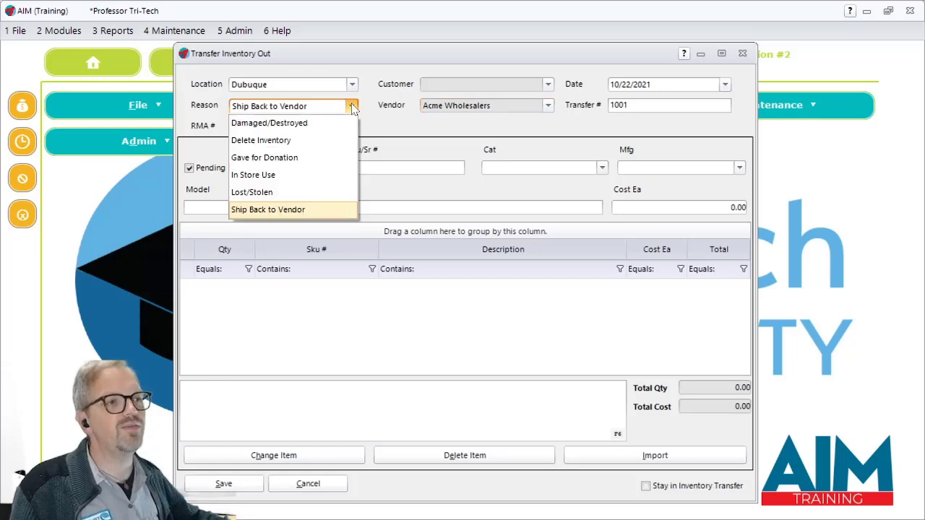
left_click(265, 157)
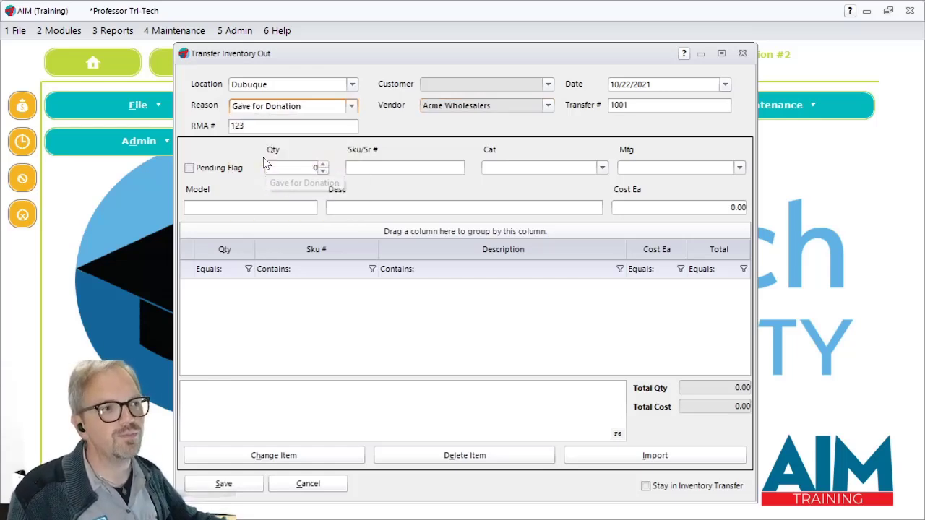
right_click(547, 90)
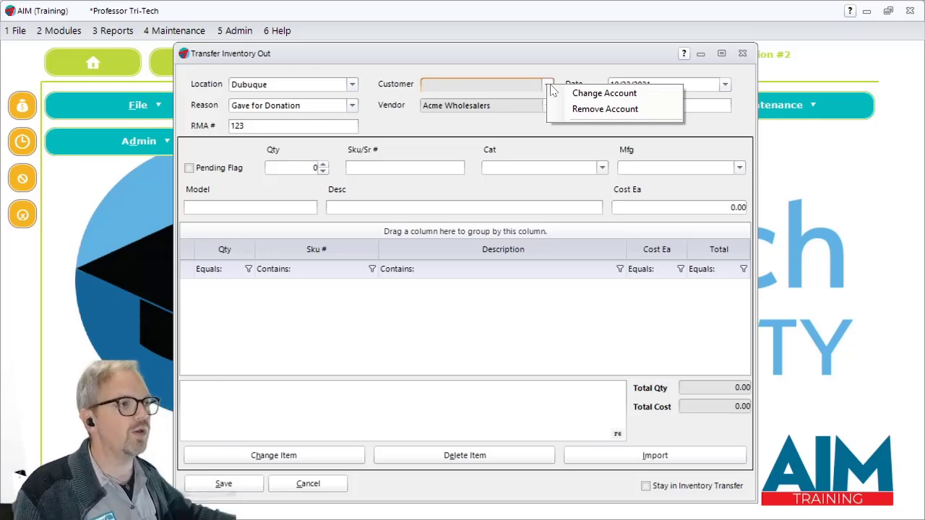
left_click(354, 106)
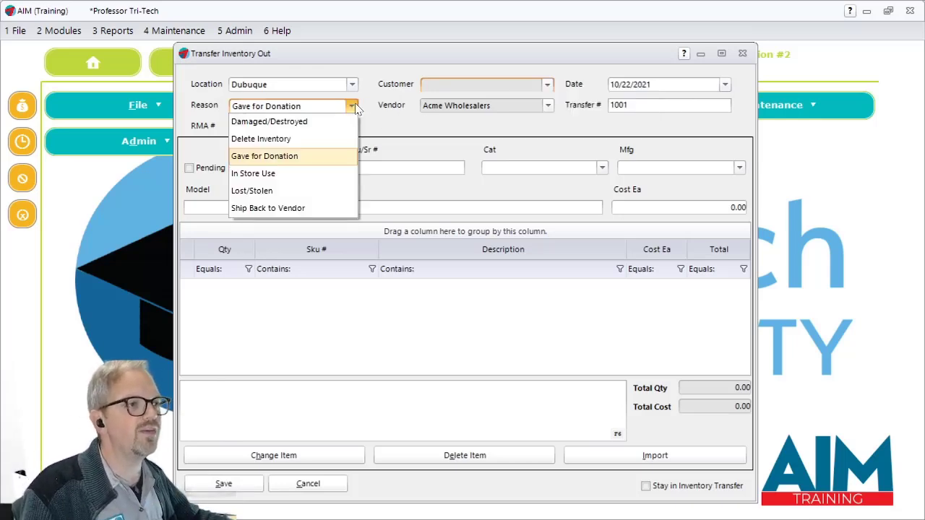
left_click(274, 209)
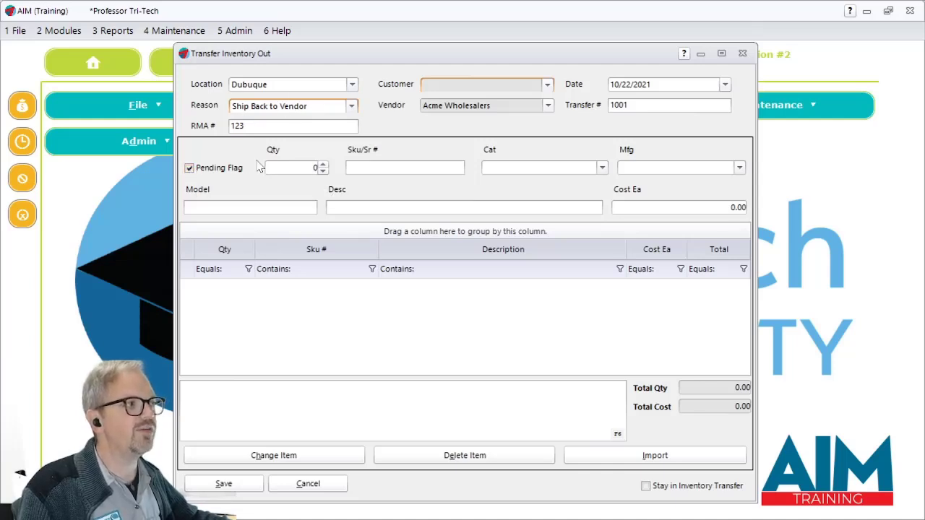
left_click(352, 106)
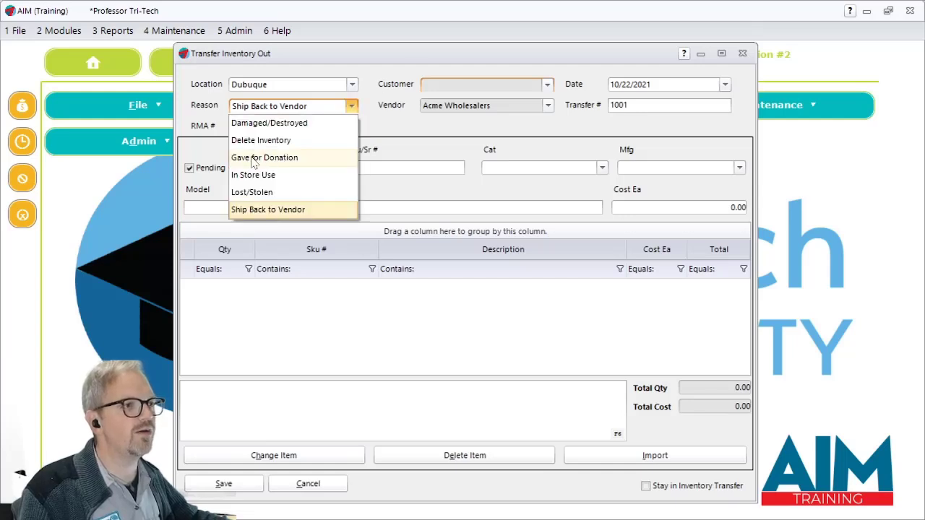
left_click(257, 158)
left_click(352, 106)
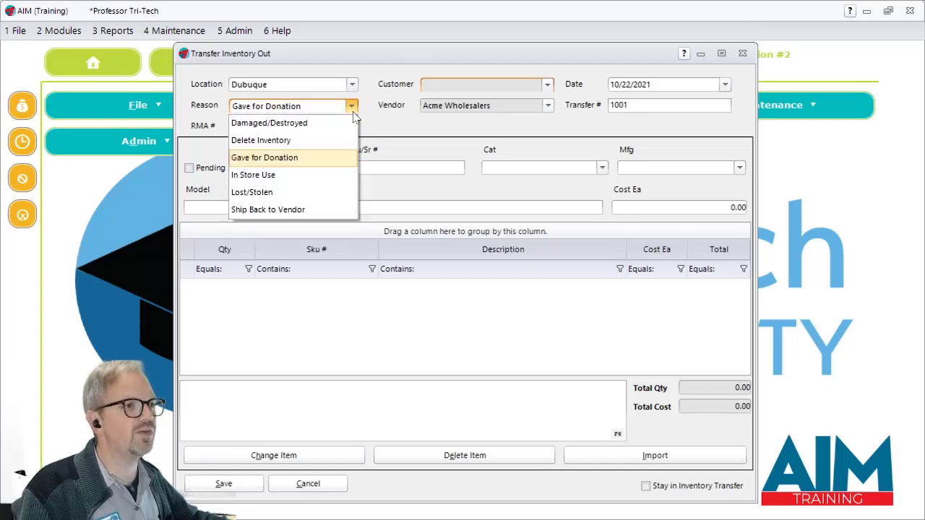
left_click(266, 138)
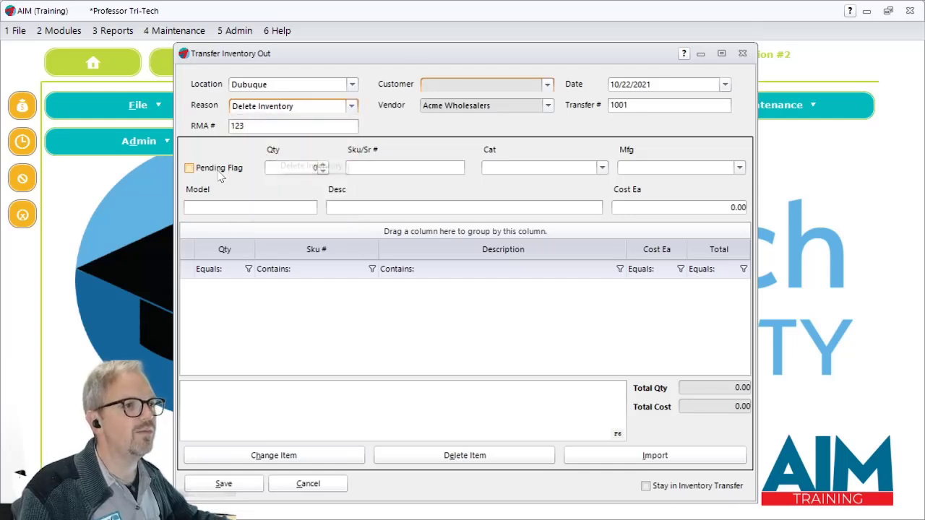
left_click(352, 105)
left_click(282, 209)
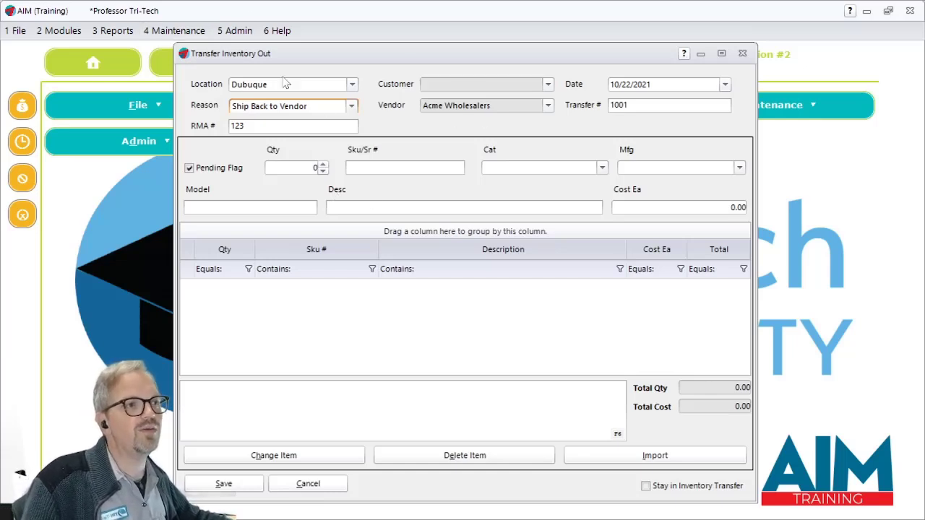
- Add a quantity of 1 of SKU RT14 to the transfer's item list
left_click(323, 164)
left_click(399, 169)
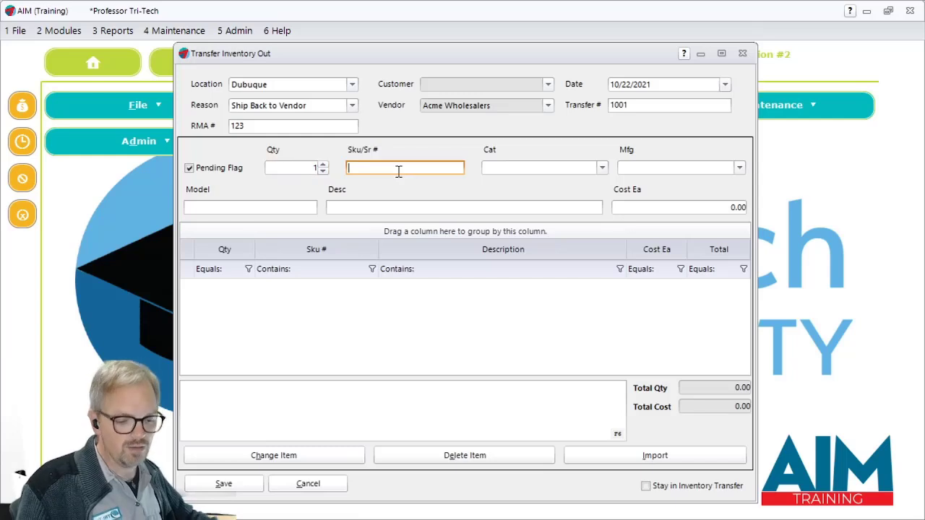
type("RT14")
key("Return")
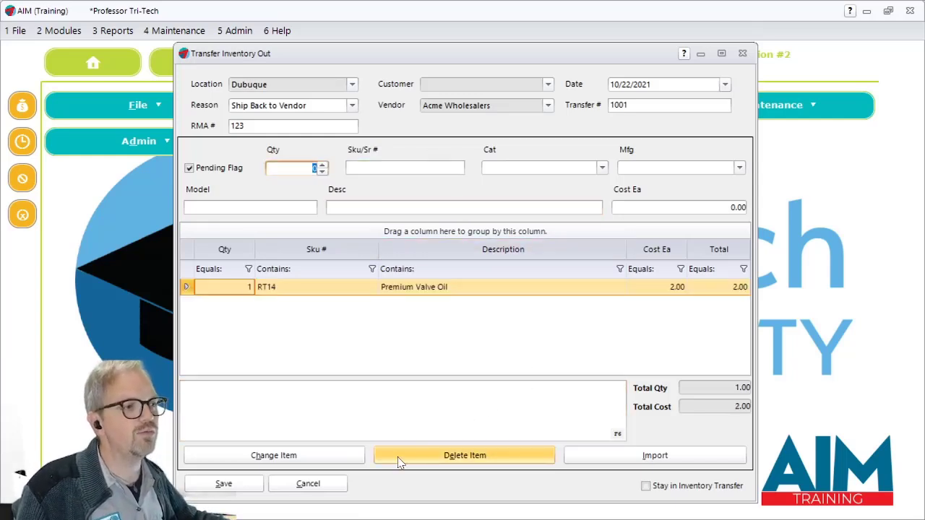
- Save the transfer without a comment and output its report to the screen only
left_click(362, 407)
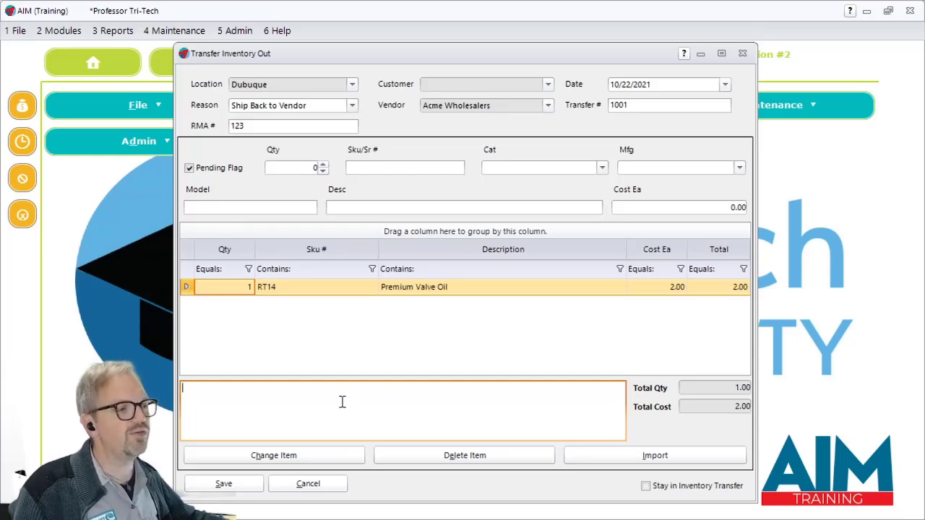
left_click(244, 492)
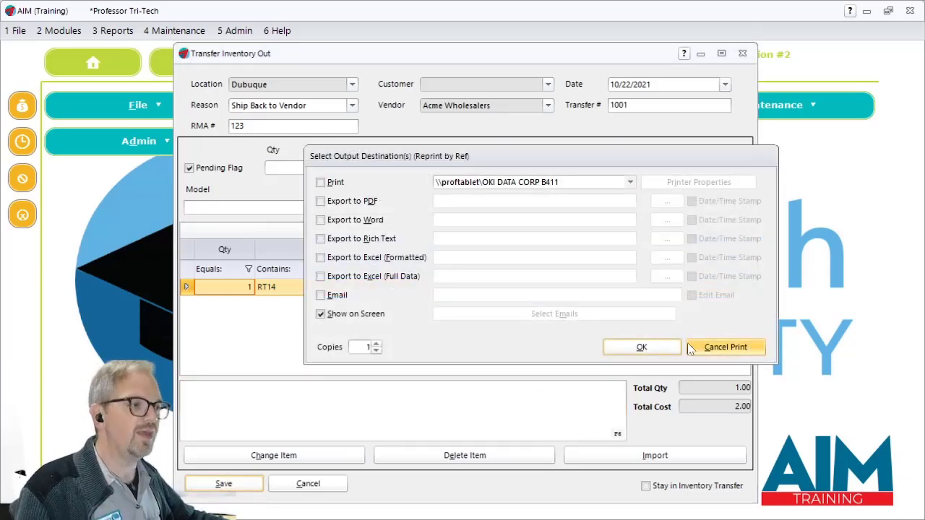
left_click(678, 348)
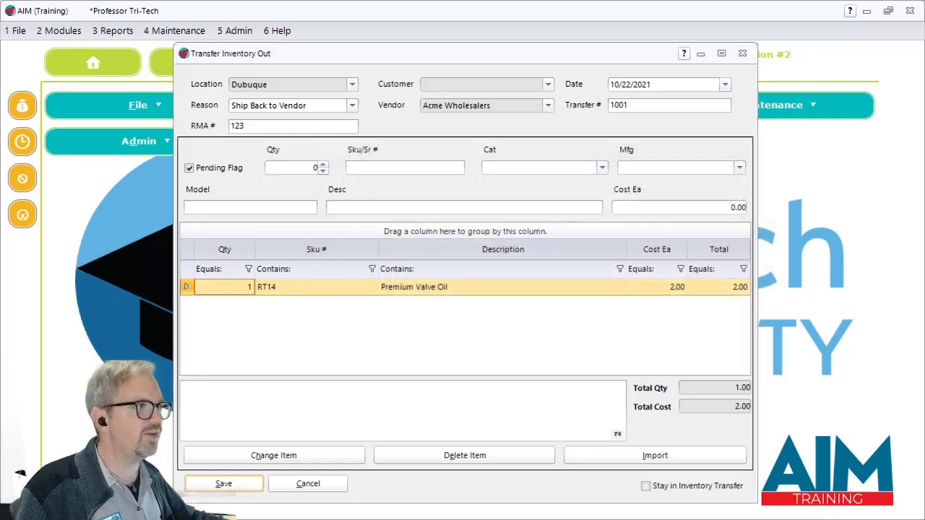
- Examine the transfer number, RMA, reason and vendor details on the Transfer Inventory Out report at 180% zoom, and close the report
left_click_drag(924, 133, 346, 1)
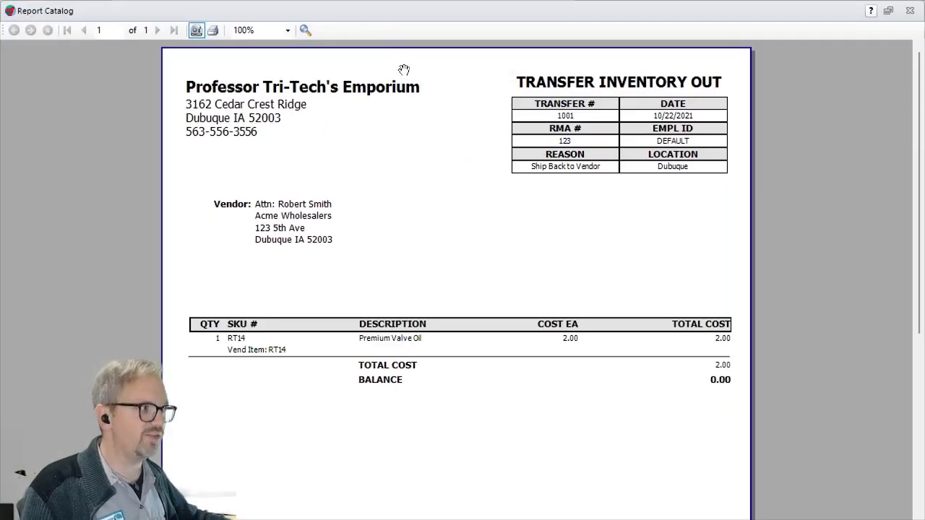
scroll(419, 180, "up", 1)
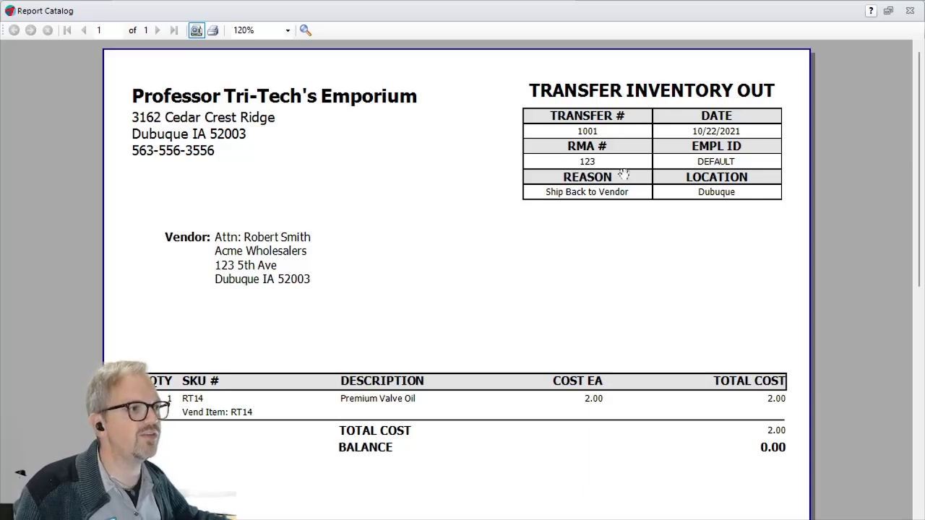
scroll(605, 181, "up", 3)
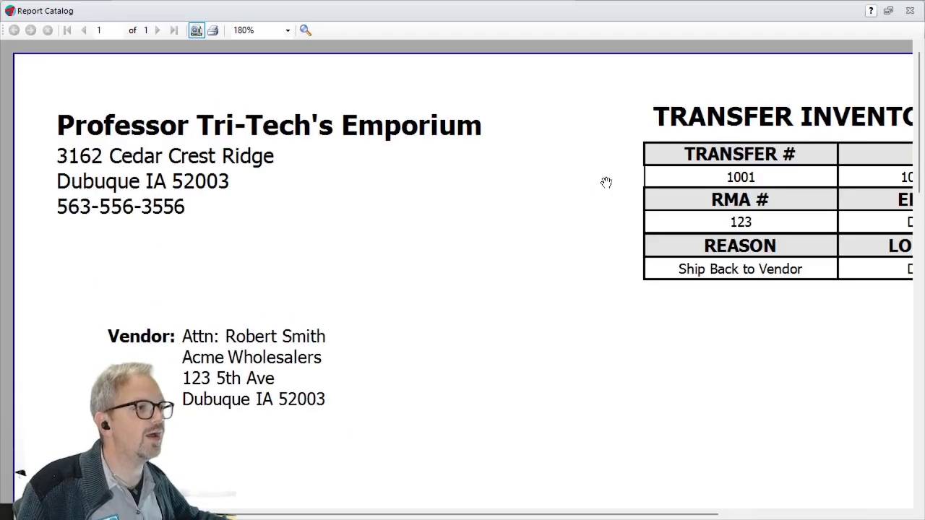
left_click_drag(461, 514, 645, 513)
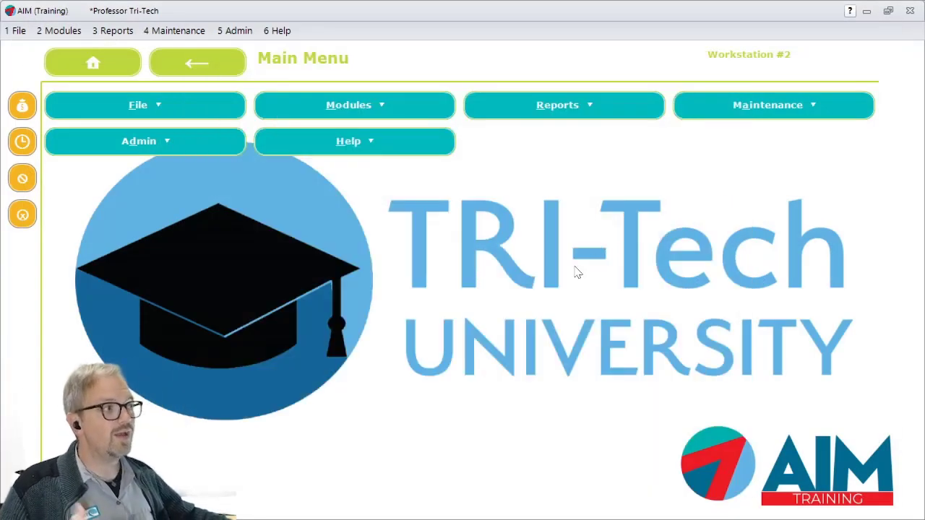
- Look up the inventory history of SKU RT14 for all locations to check its transfer-out entry, and close the history
left_click(73, 32)
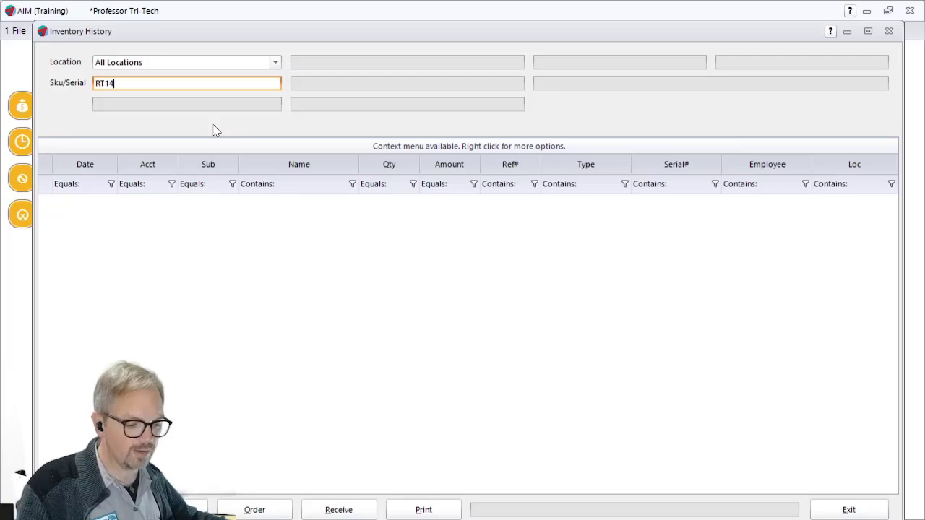
type("RT14")
key("Return")
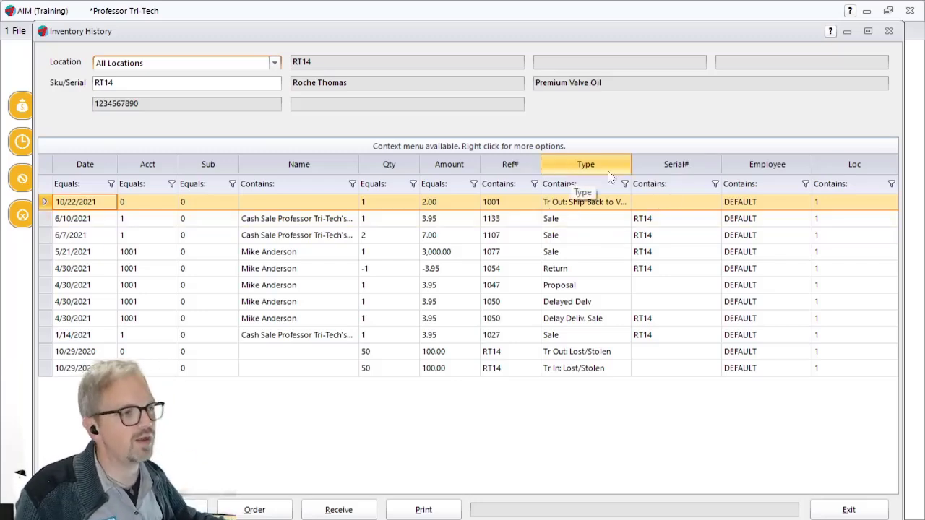
left_click(889, 32)
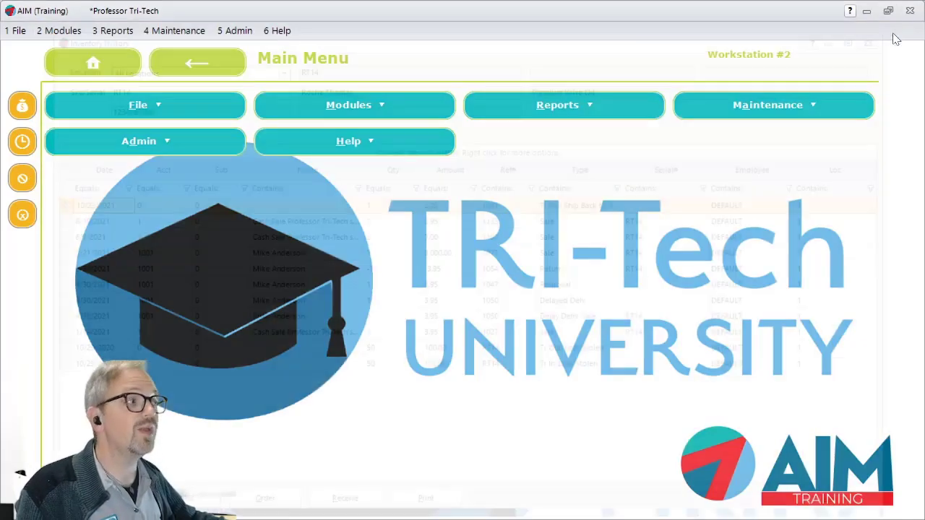
- Run the List Ledger by Ref# report for 10/22/2021 across all workstations, showing it on screen only
left_click(122, 31)
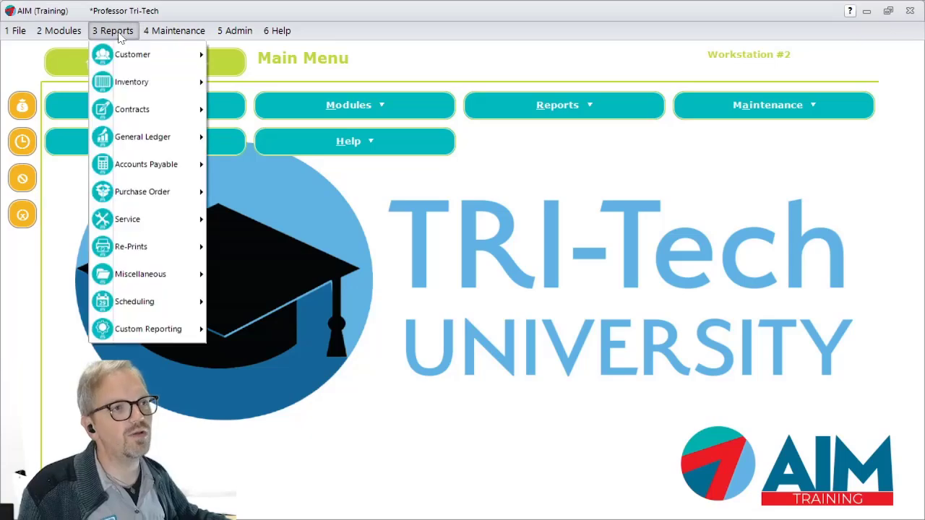
mouse_move(178, 96)
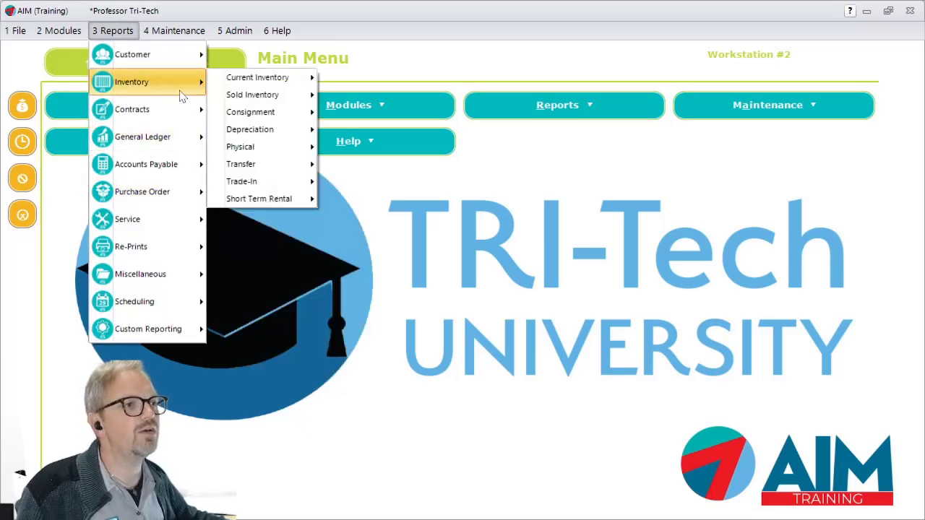
mouse_move(147, 32)
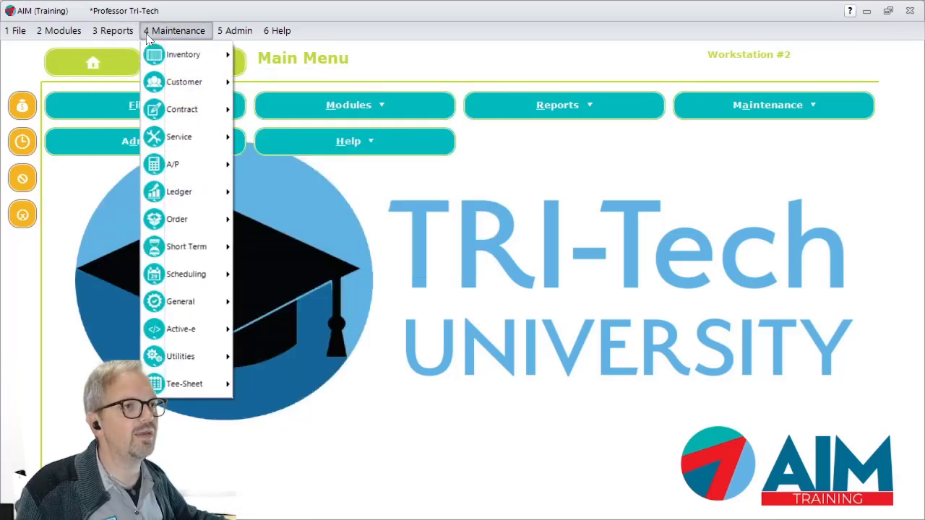
mouse_move(112, 32)
mouse_move(145, 137)
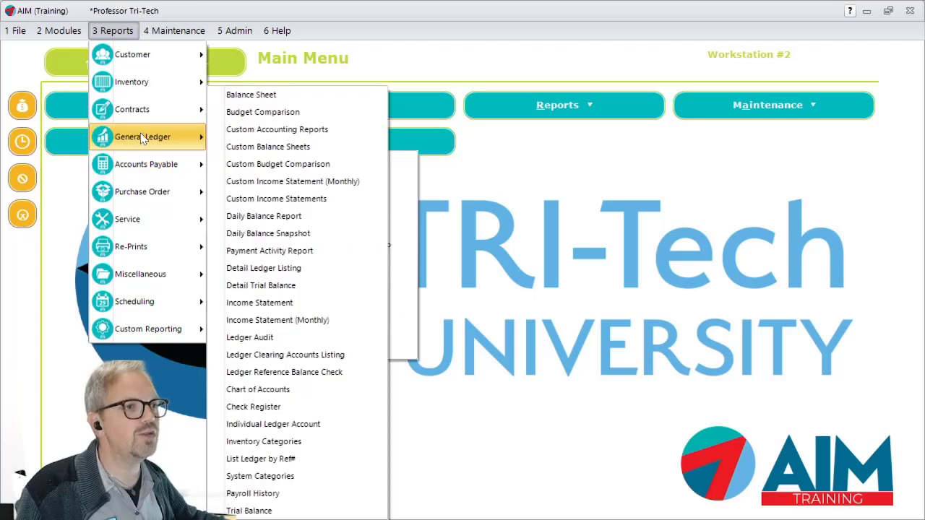
left_click(274, 466)
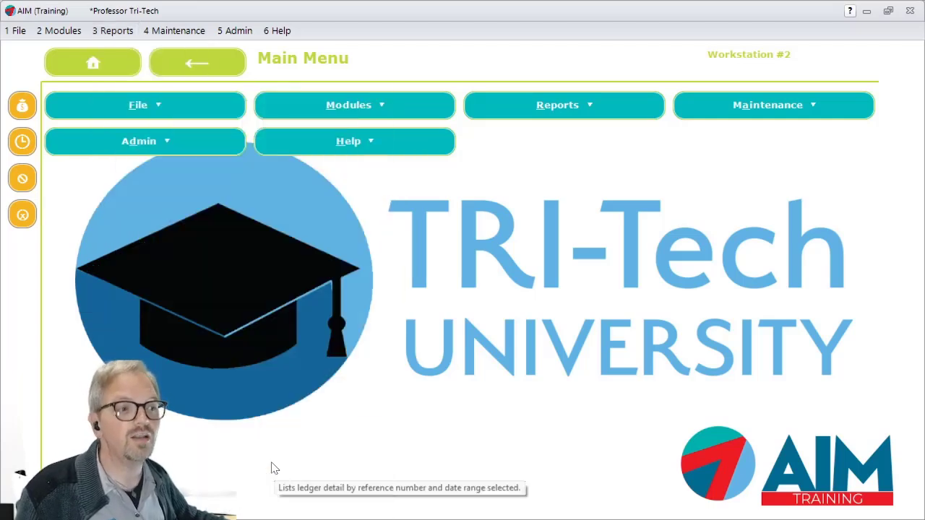
key("Tab")
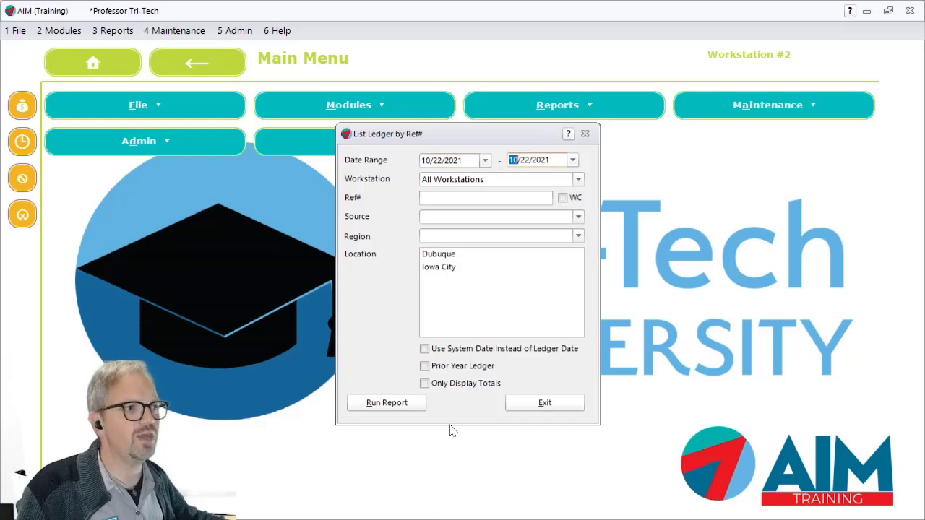
left_click(390, 405)
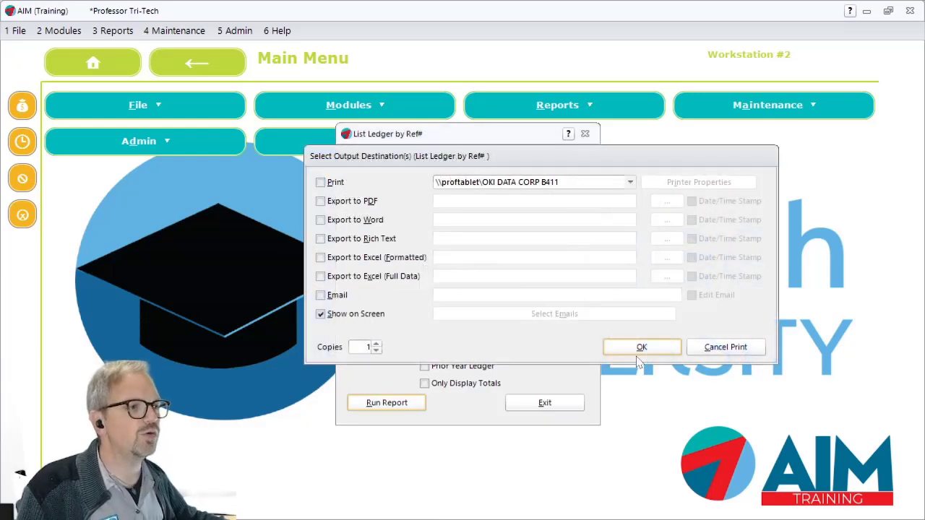
left_click(640, 349)
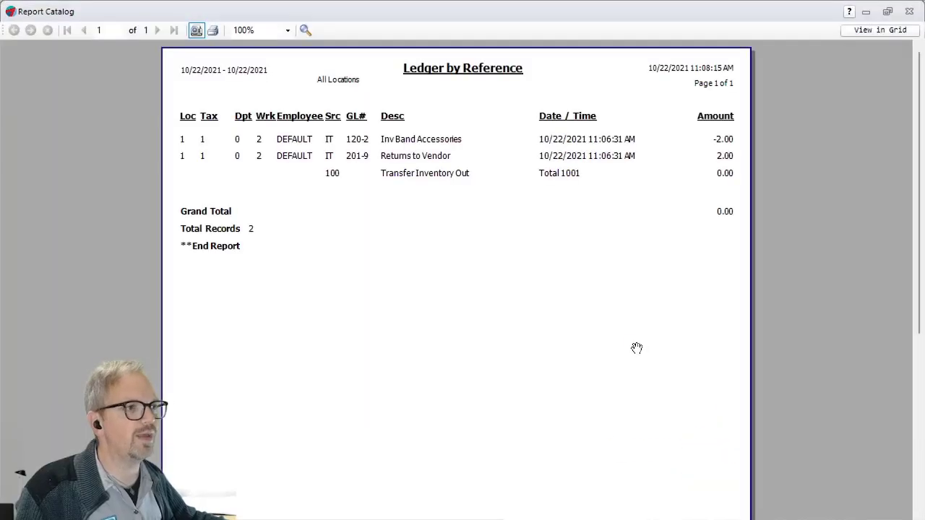
- Examine the transfer's ledger entries on the Ledger by Reference report at 150% zoom, and close the report and its setup dialog
scroll(487, 214, "up", 5)
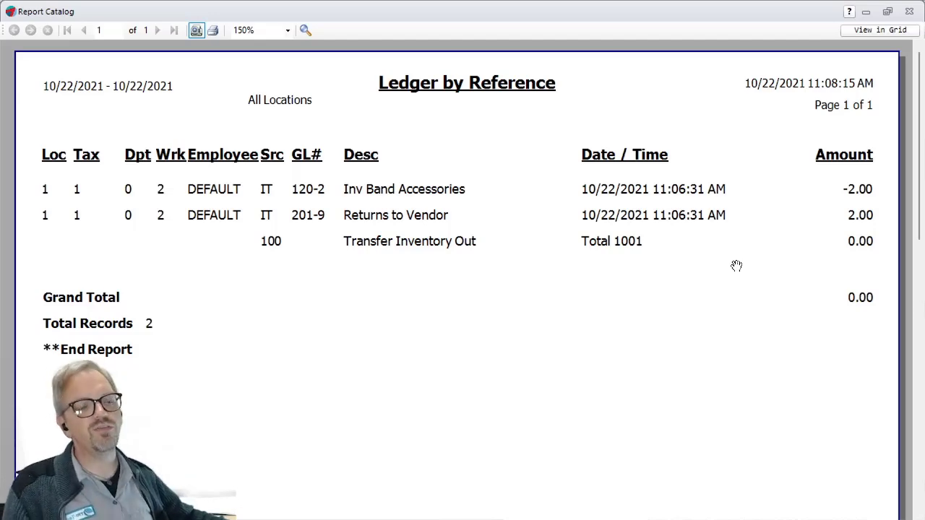
key("Escape")
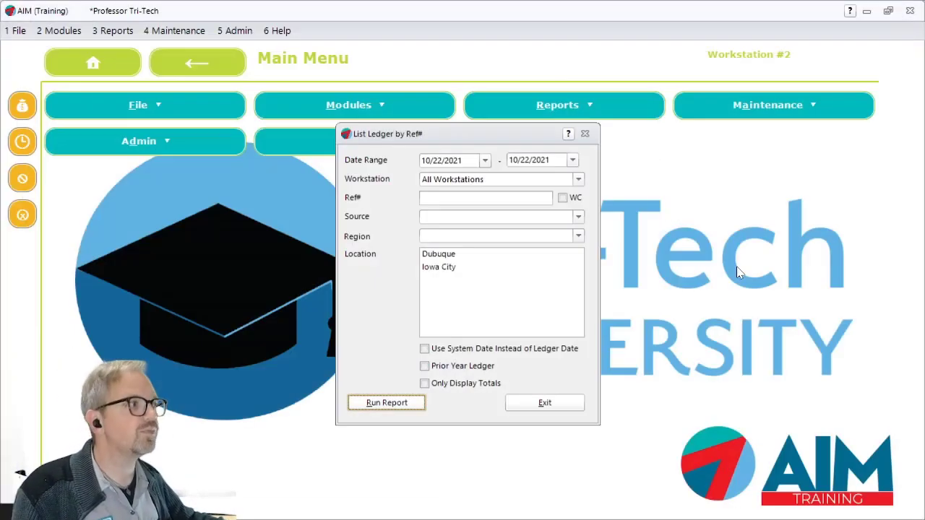
left_click(550, 403)
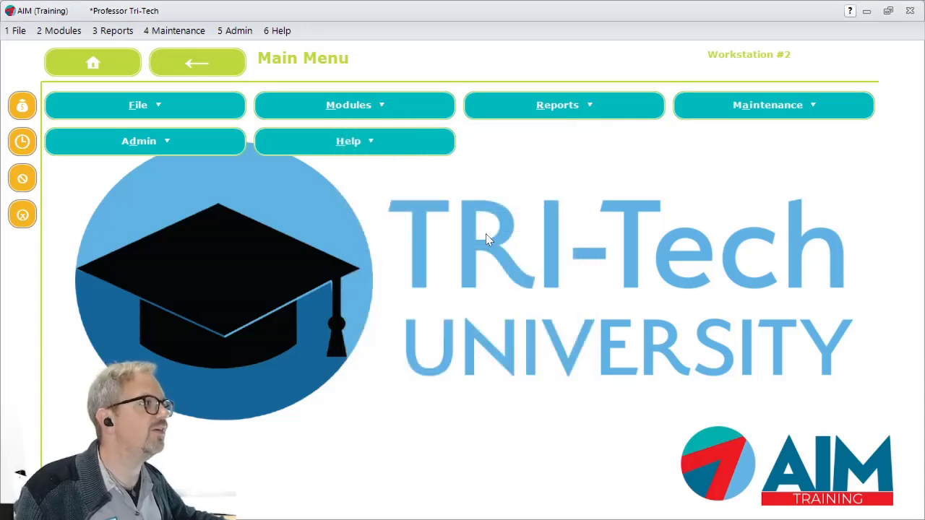
- Open the ledger System Categories and locate the inventory removal categories 1630 to 1635
left_click(174, 33)
mouse_move(190, 186)
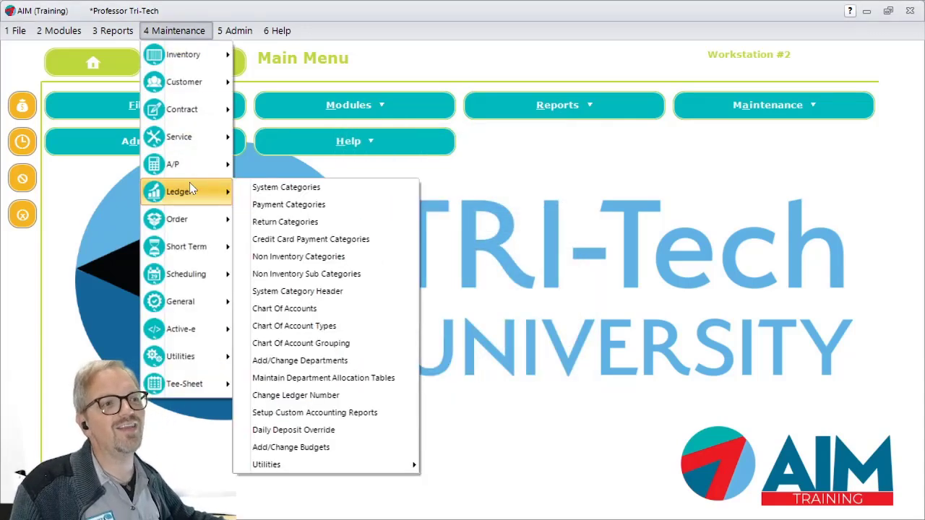
left_click(308, 192)
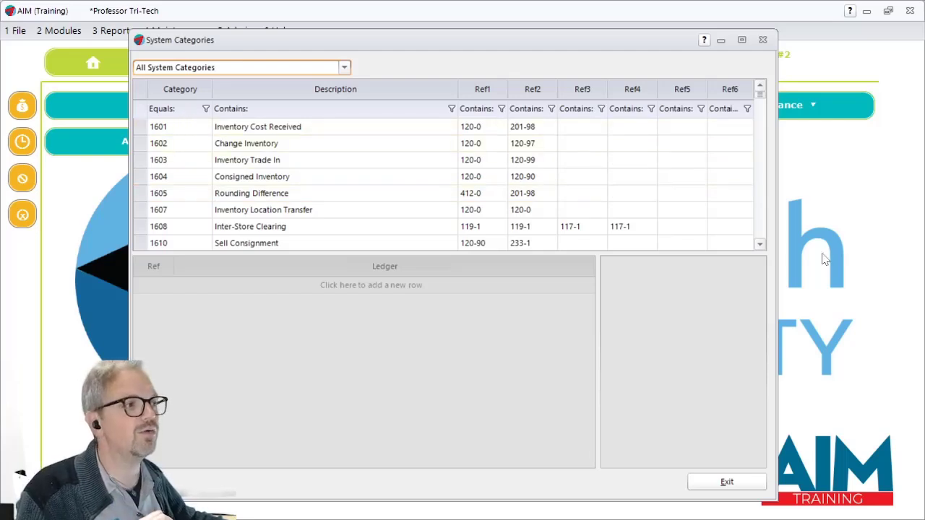
left_click(760, 245)
left_click(760, 245)
left_click(759, 245)
left_click(760, 245)
left_click(760, 245)
left_click(760, 245)
left_click(760, 245)
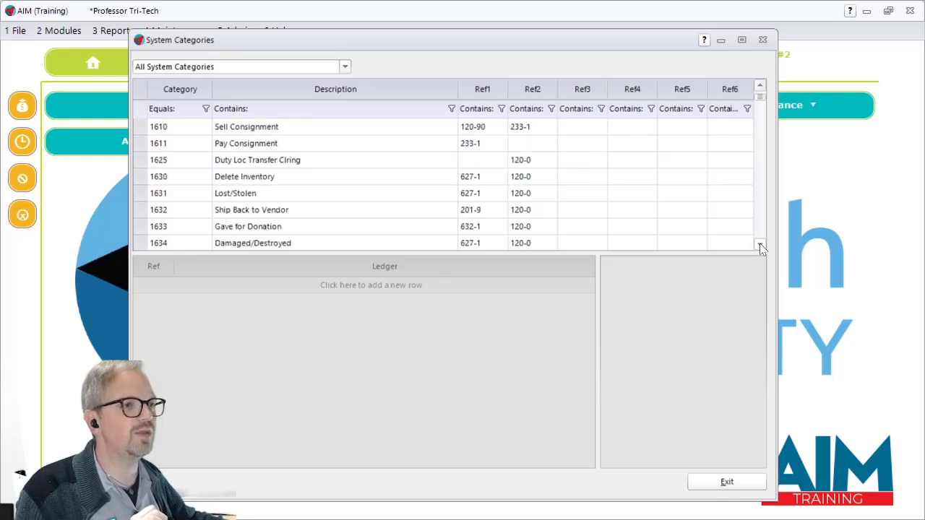
left_click(759, 245)
left_click(760, 245)
left_click(760, 245)
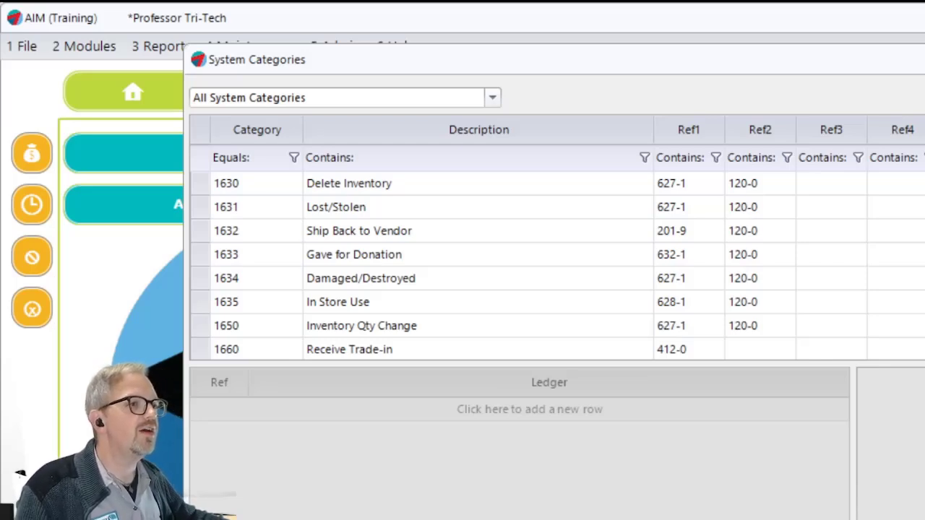
- Review the ledger references of the In Store Use, Ship Back to Vendor and Gave for Donation categories, and close System Categories
left_click(279, 190)
left_click(265, 303)
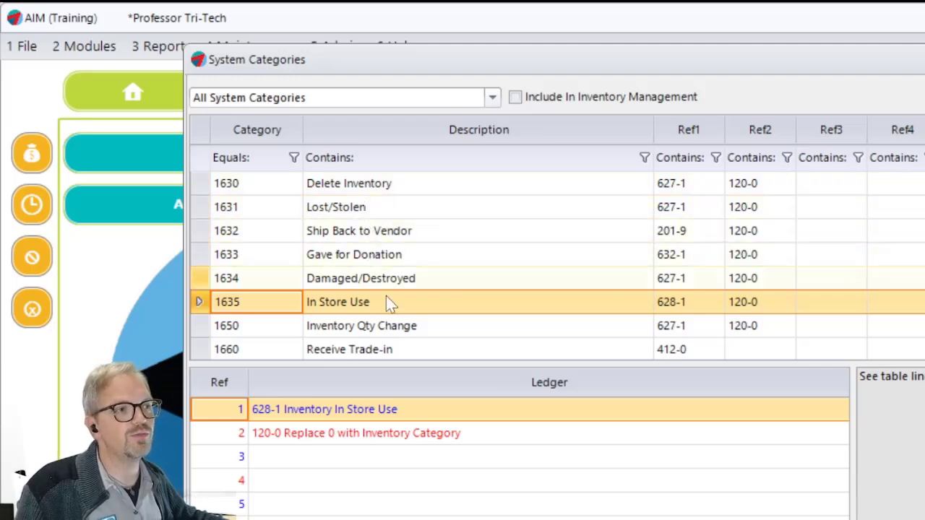
left_click(399, 239)
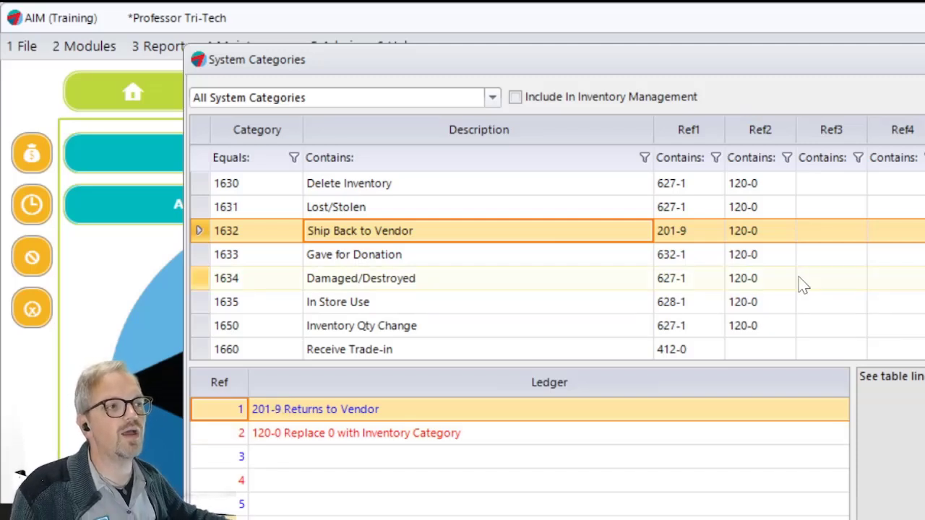
left_click(443, 258)
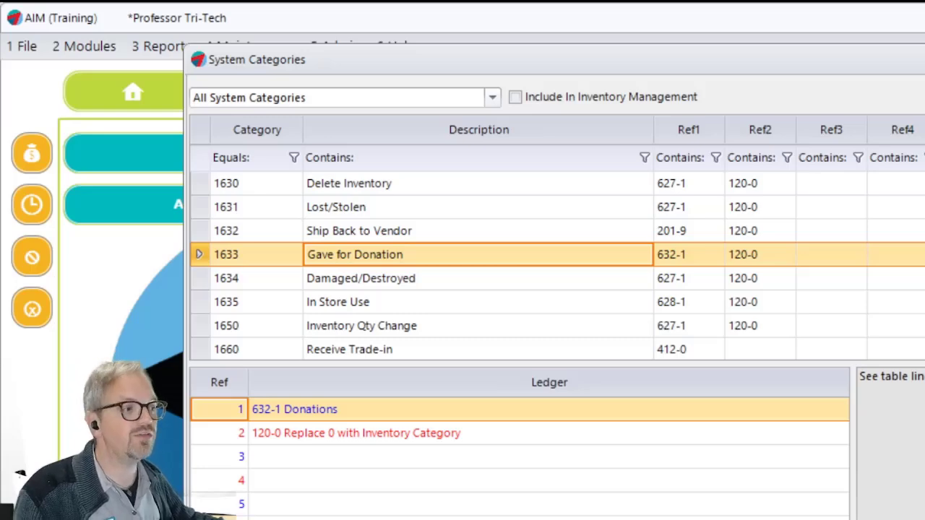
key("Escape")
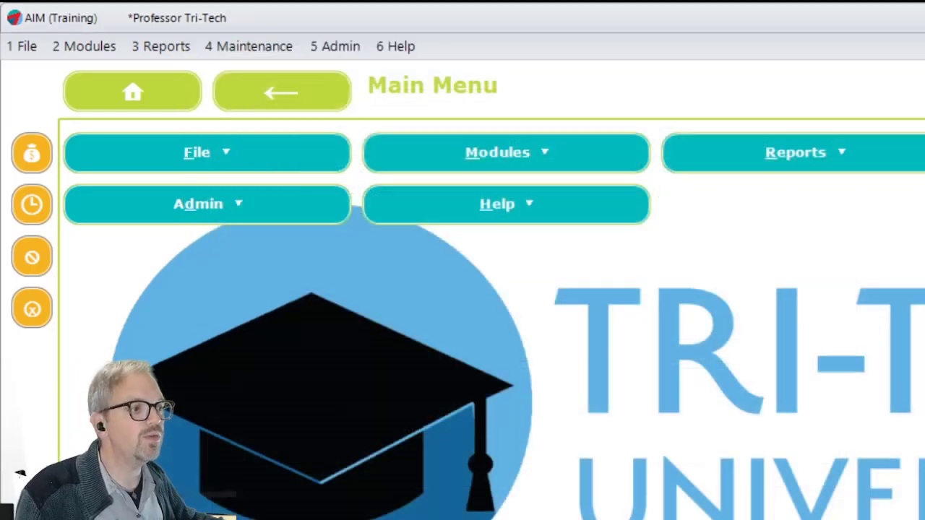
- Open the System Category Header maintenance and check which category numbers in the 1630s are already used
left_click(221, 47)
mouse_move(272, 280)
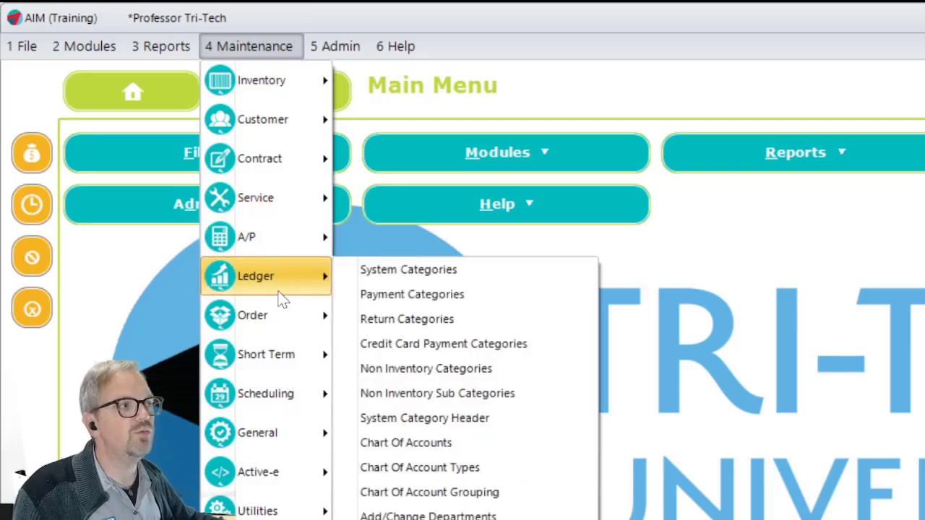
left_click(467, 423)
left_click_drag(626, 217, 437, 112)
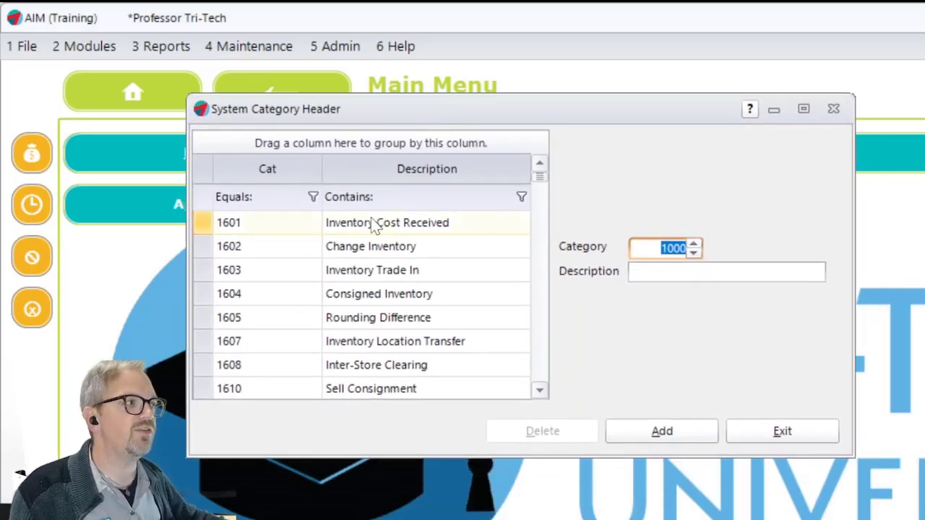
left_click(539, 391)
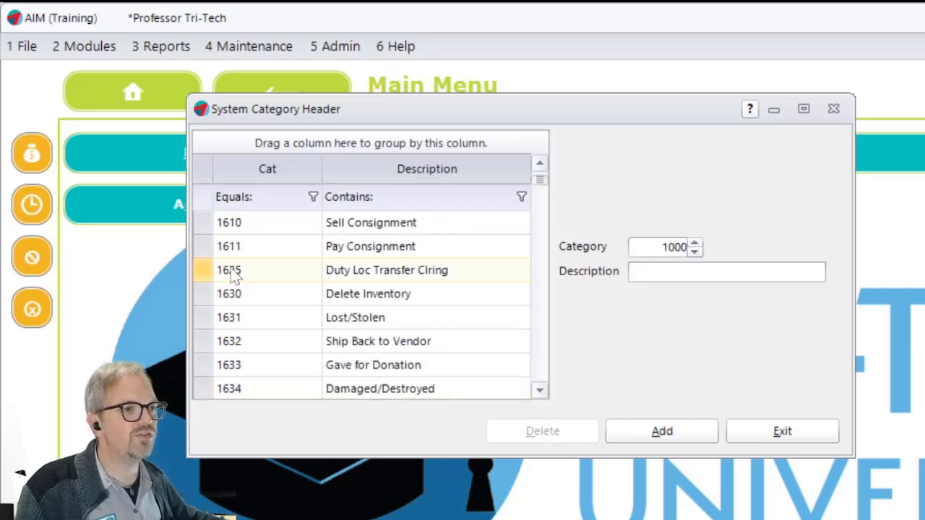
left_click(540, 391)
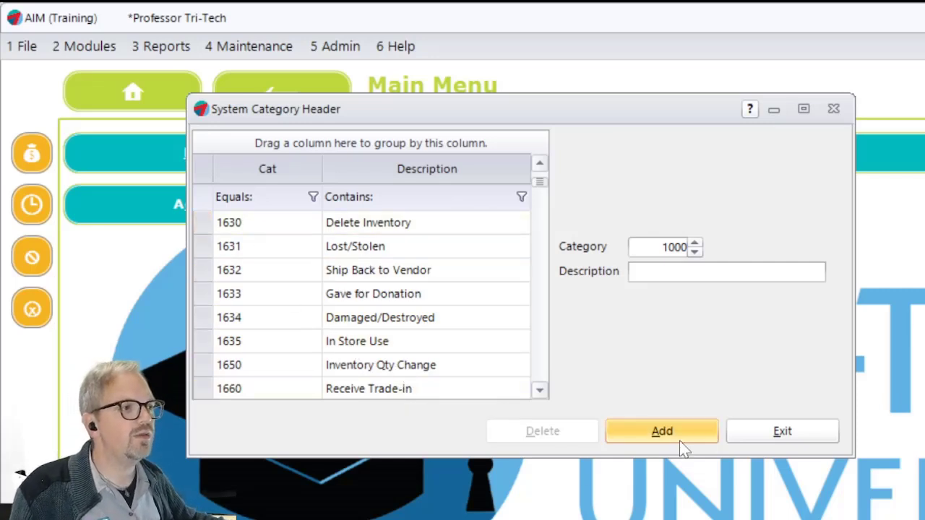
- Add system category 1636 with the description "Livestream Example", save it and close the category header maintenance
left_click(658, 434)
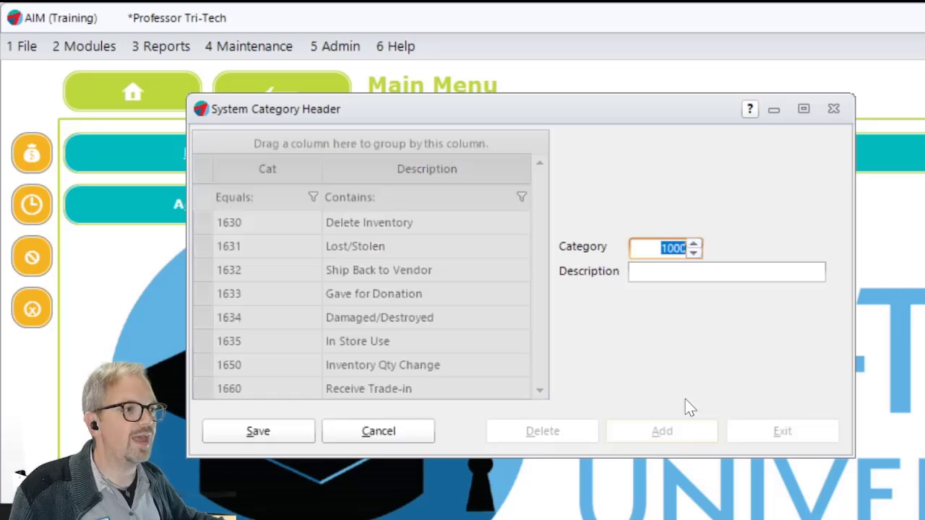
type("1636")
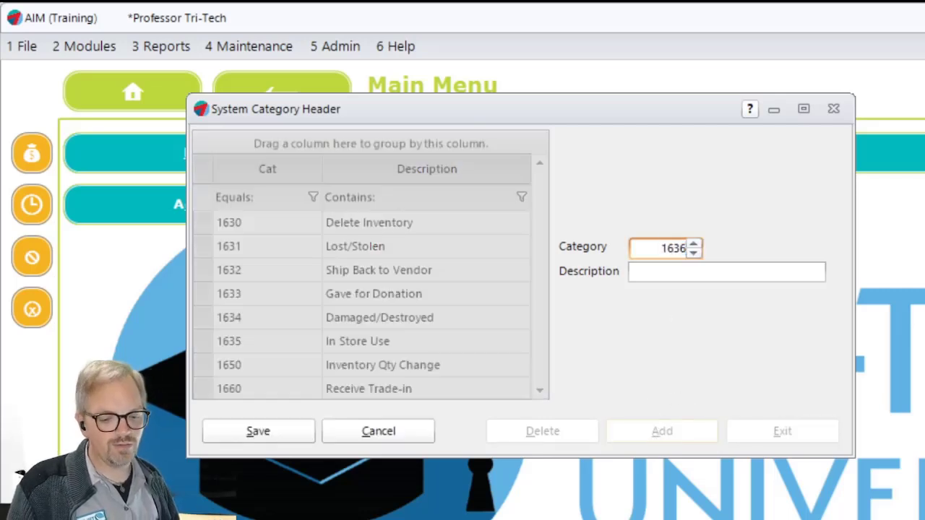
key("Tab")
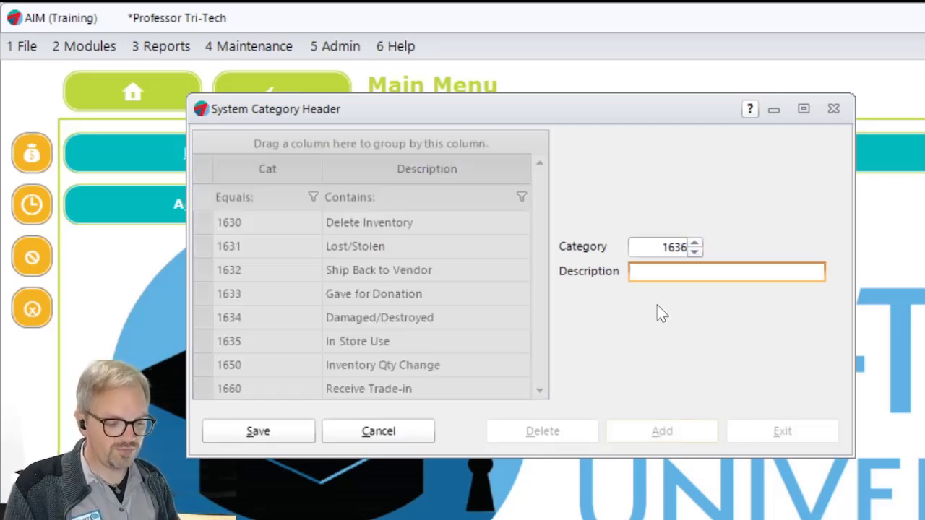
type("Lives")
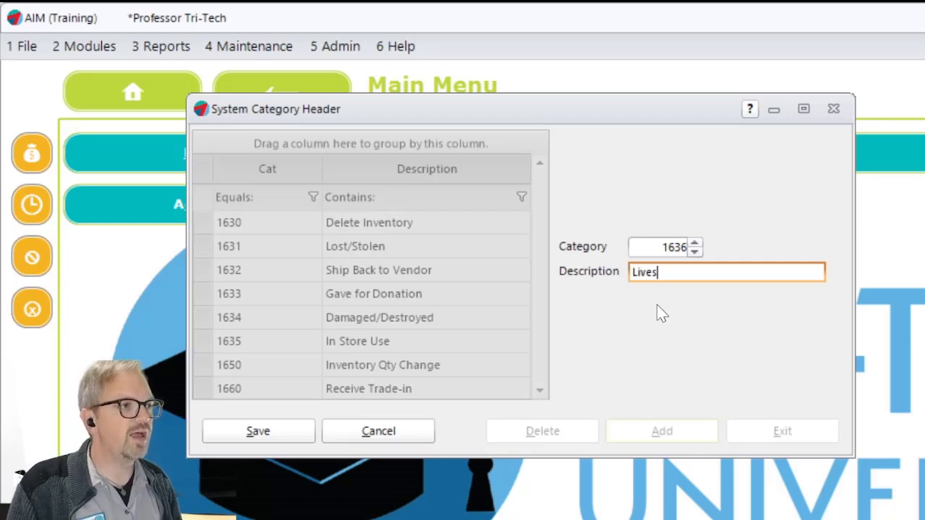
type("tream Example")
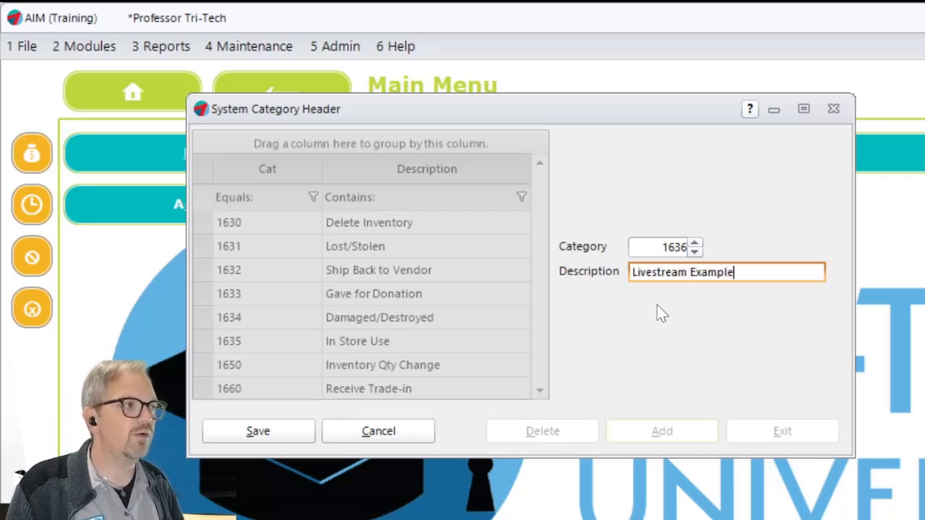
left_click(256, 431)
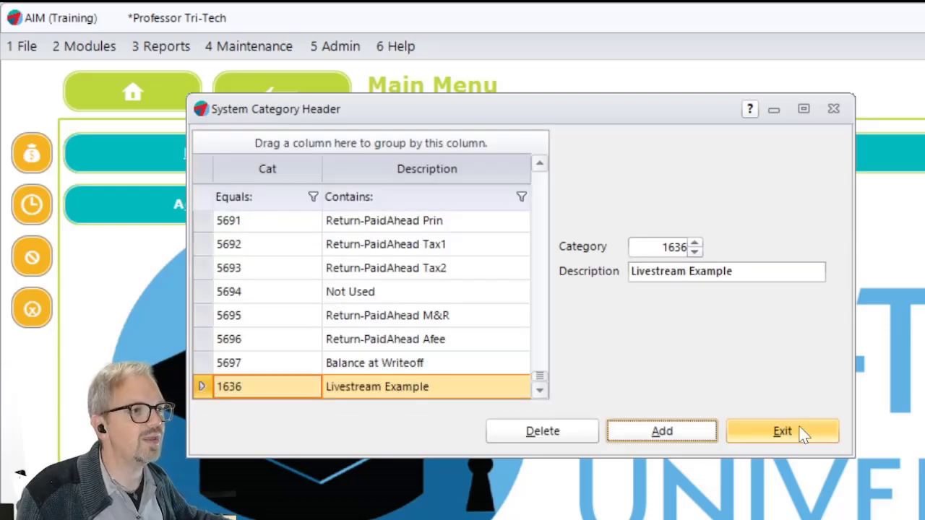
left_click(784, 433)
- Reopen System Categories, sort it by category number, and select category 1636 Livestream Example to check its ledger references
left_click(274, 45)
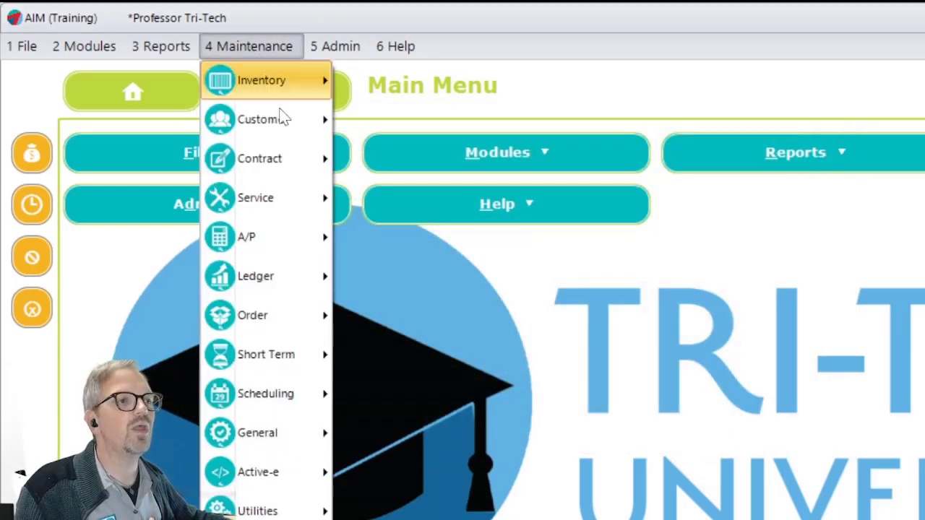
mouse_move(309, 274)
left_click(425, 272)
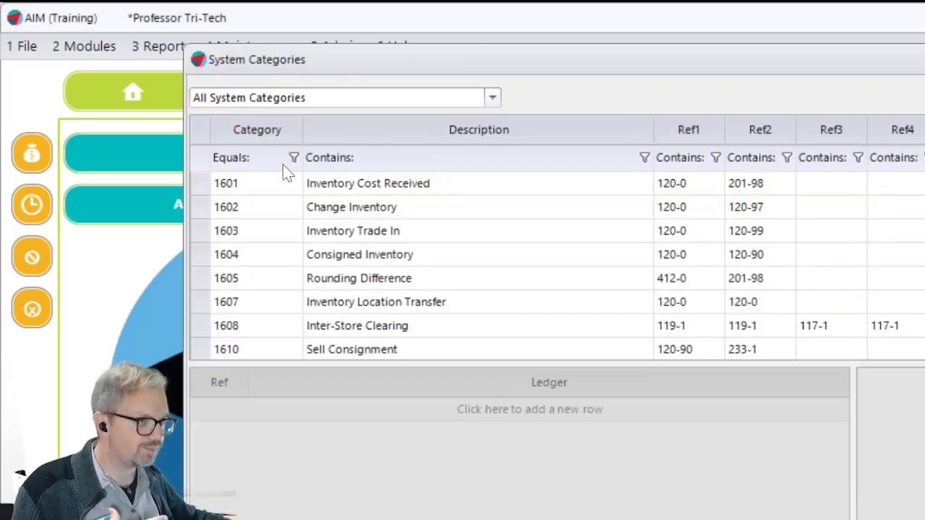
left_click(253, 136)
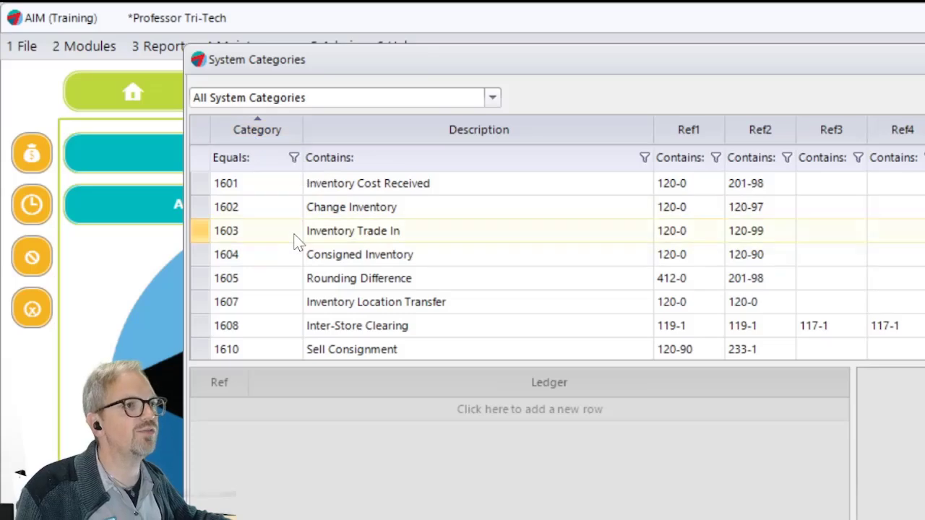
scroll(305, 253, "down", 3)
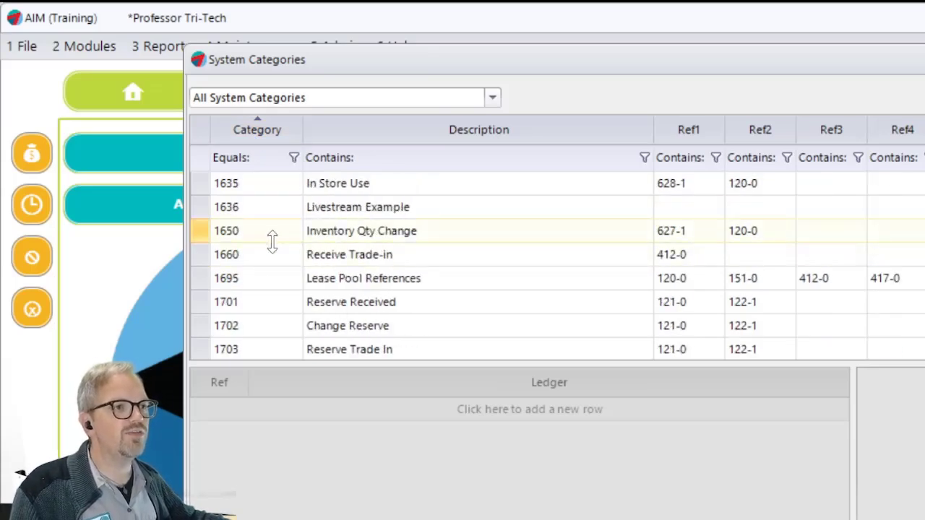
scroll(278, 257, "up", 1)
left_click(262, 279)
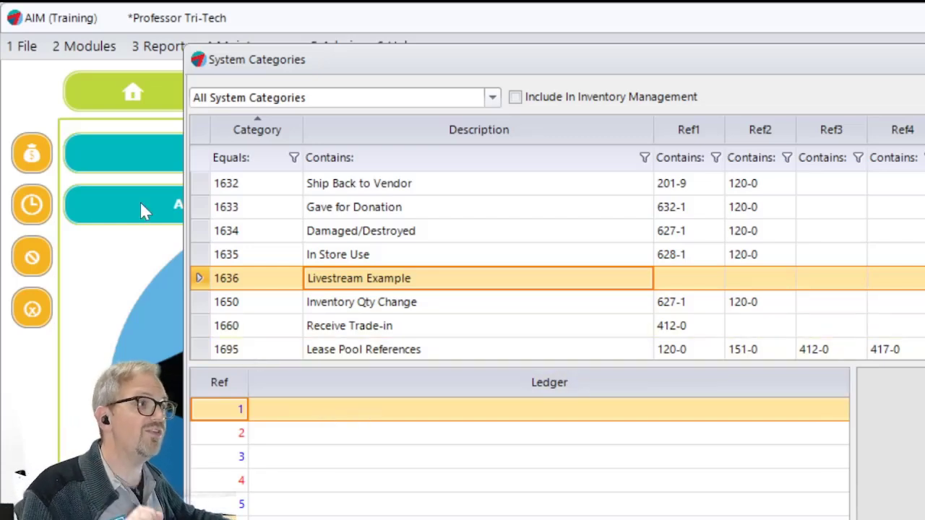
- Open Transfer Inventory Out, check that the reason list offers Livestream Example, and close the form without transferring anything
left_click(86, 48)
mouse_move(117, 167)
mouse_move(116, 122)
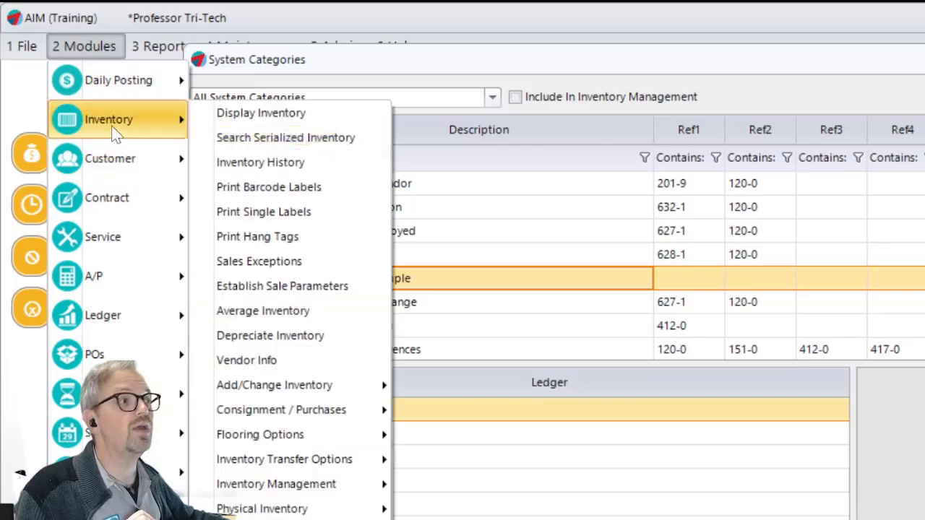
mouse_move(353, 485)
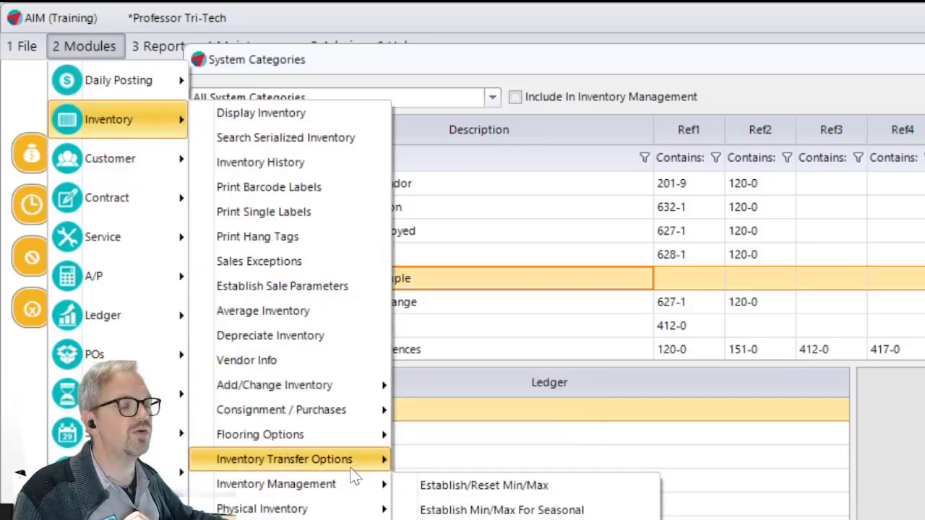
mouse_move(352, 466)
left_click(482, 460)
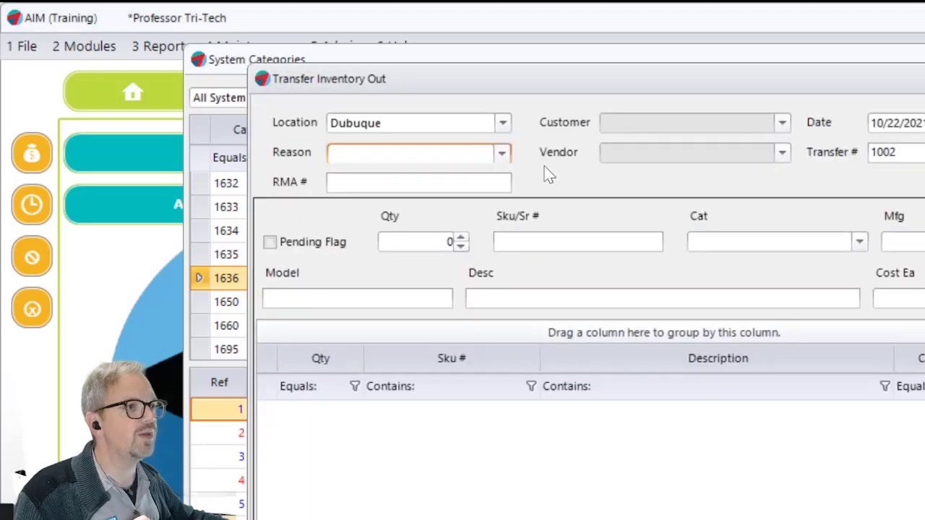
left_click(501, 154)
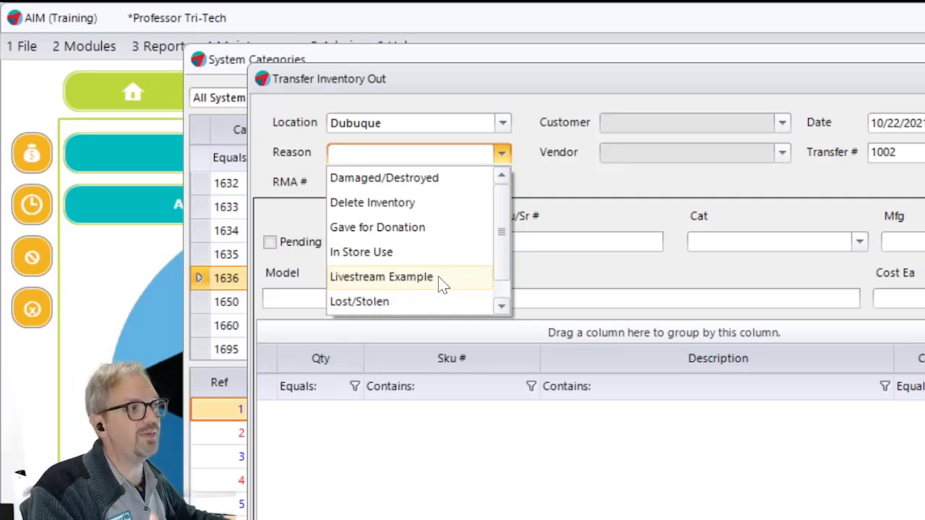
left_click(606, 91)
key("Escape")
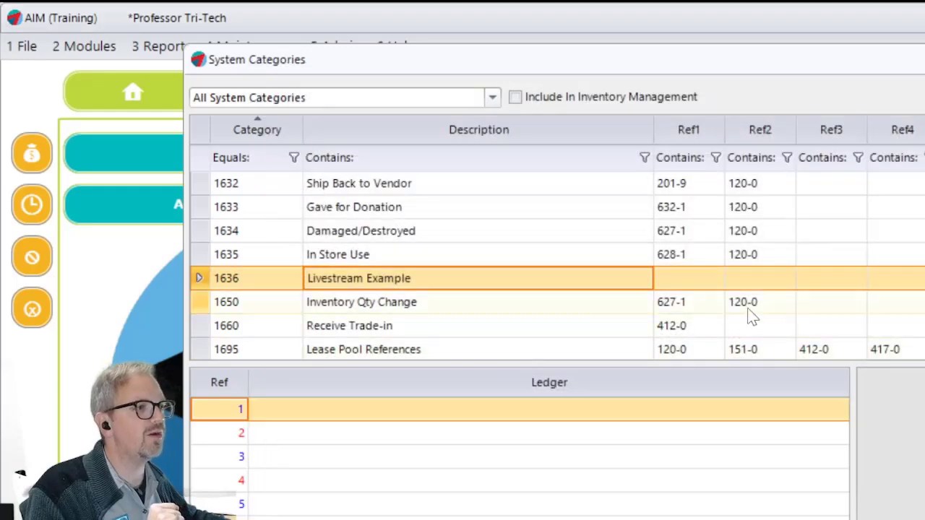
- Set ledger reference 2 of category 1636 Livestream Example to 120-0 Replace 0 with Inventory Category
left_click(295, 439)
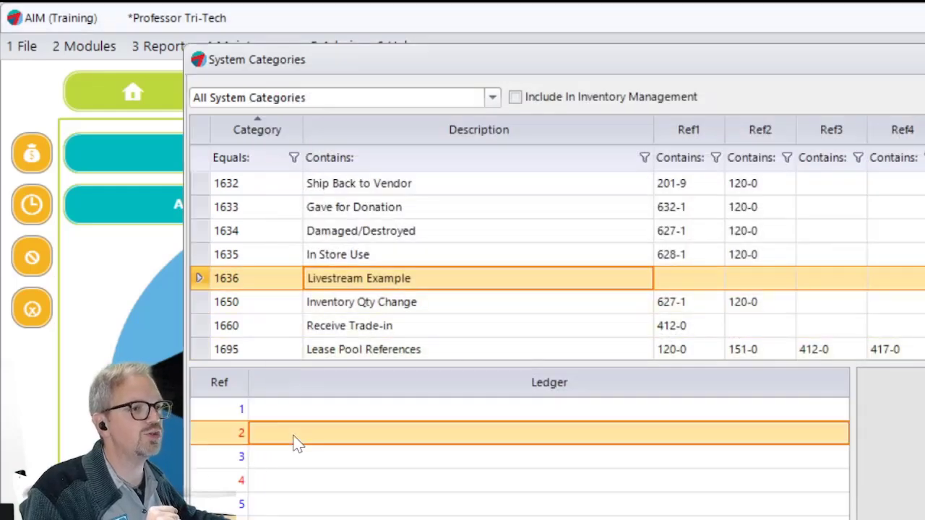
left_click(692, 434)
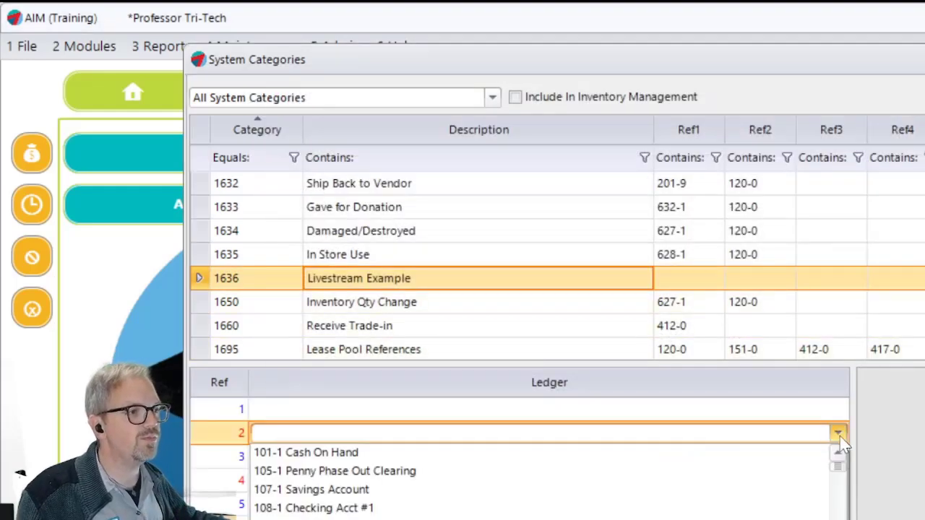
type("120")
left_click(607, 453)
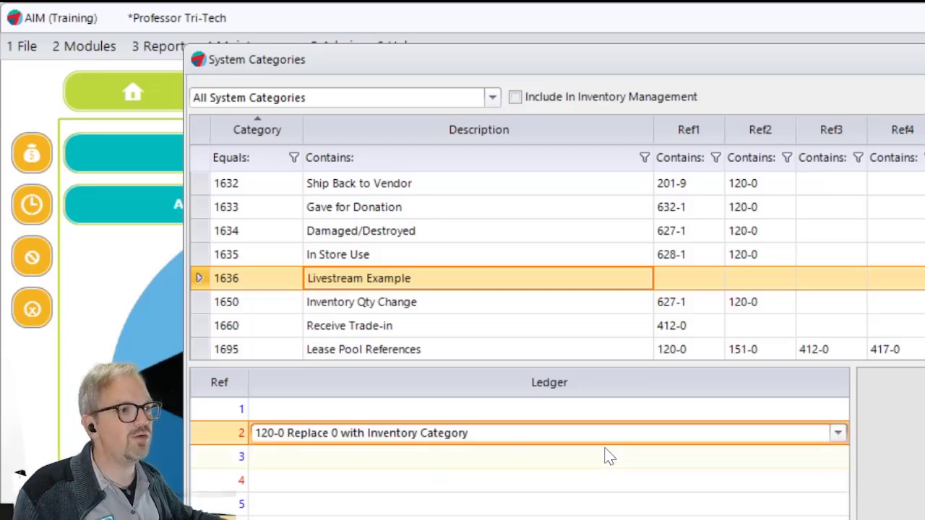
- Set ledger reference 1 of category 1636 Livestream Example to 622-1 Telephone and save the category
left_click(578, 418)
left_click(840, 411)
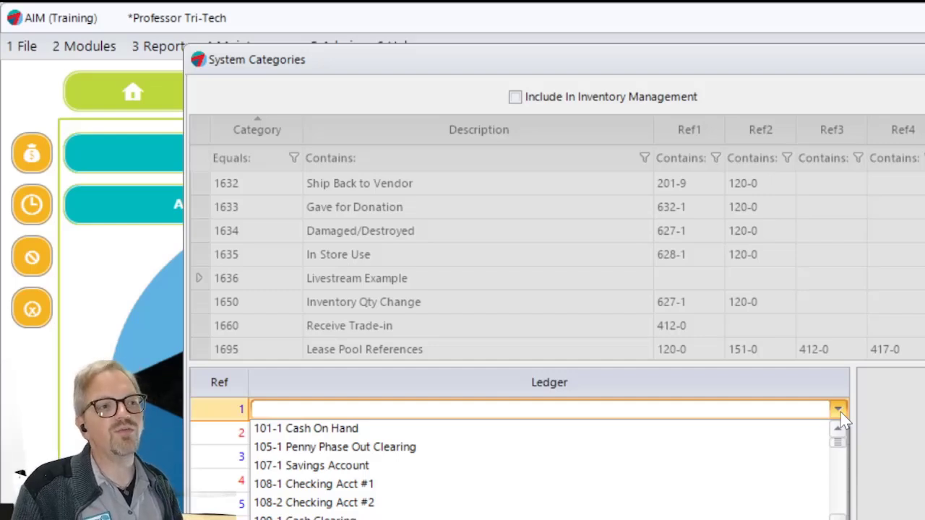
type("601-1 Wages")
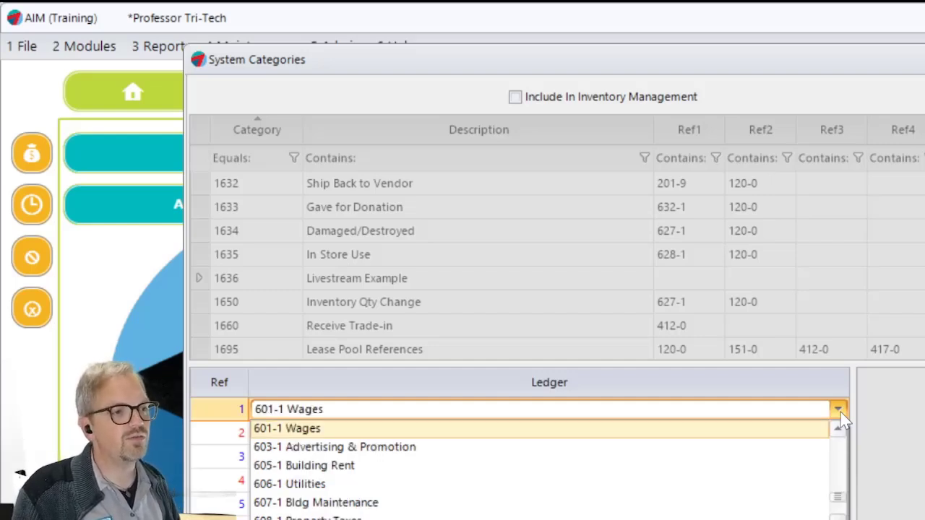
key("Down")
key("Down")
key("Down")
key("Down")
key("Down")
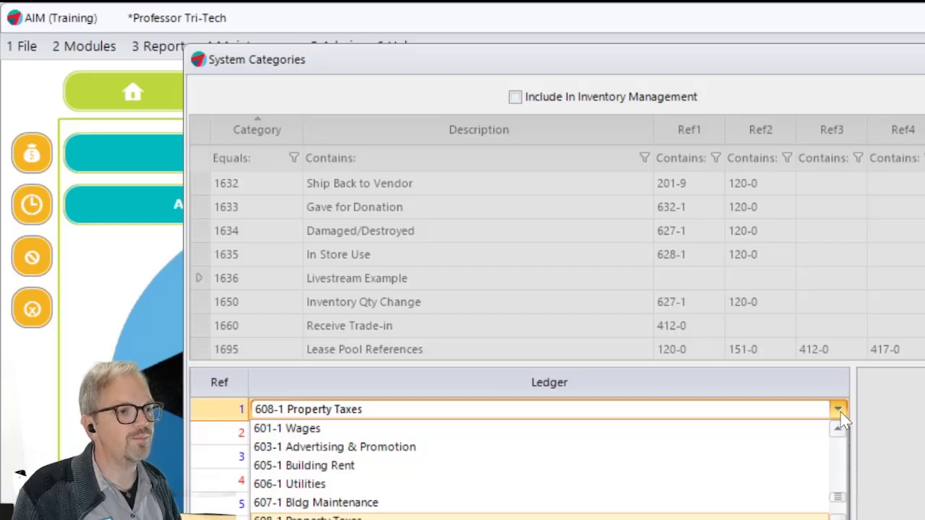
key("Down")
key("Down")
key("Down")
key("Down")
key("Down")
key("Down")
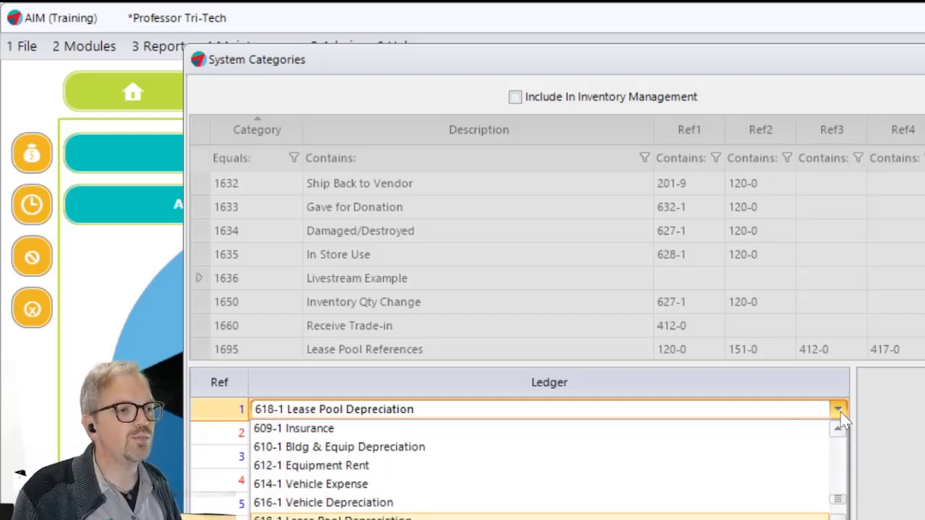
key("Down")
key("Down")
key("Down")
key("Down")
key("Down")
key("Up")
key("Up")
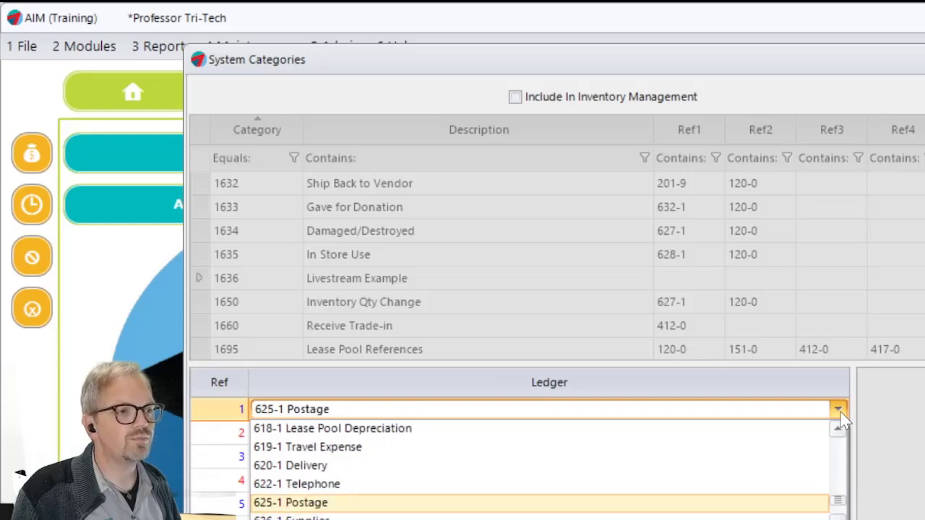
key("Return")
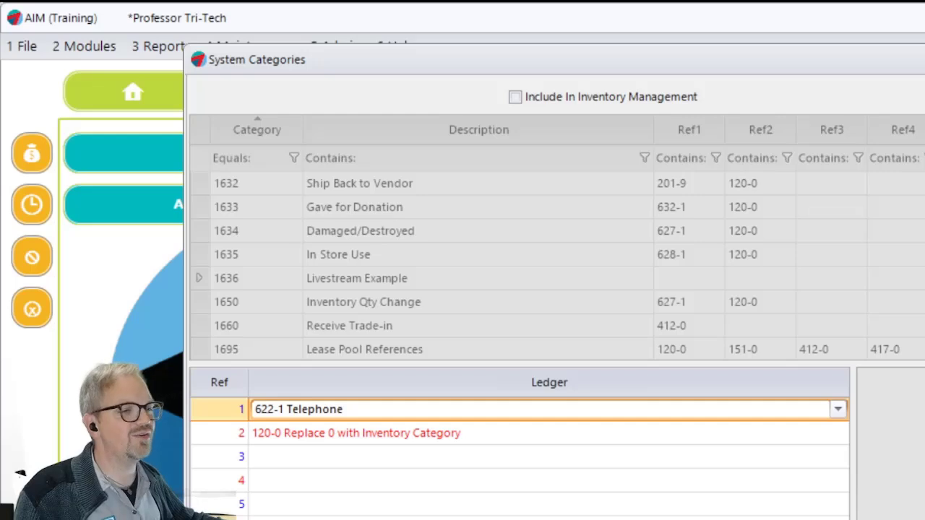
key("ctrl+s")
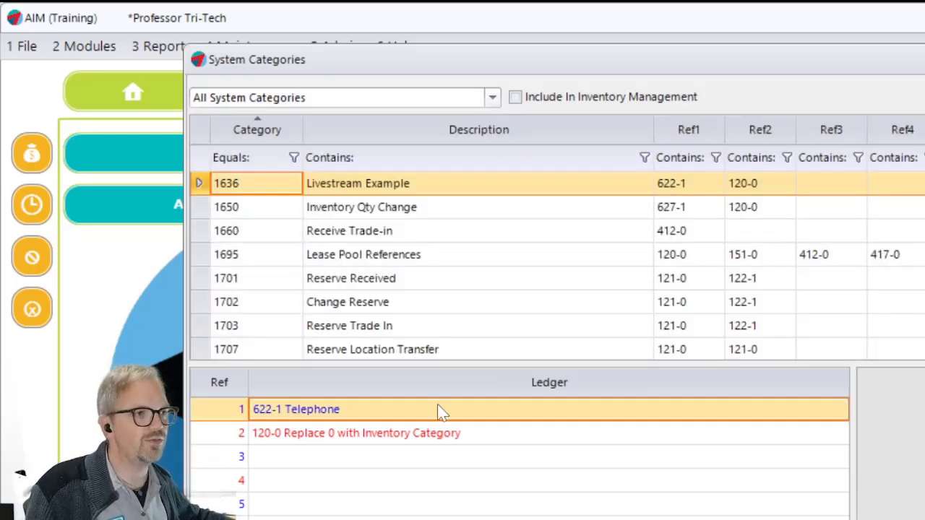
- Review the ledger references of the Delete Inventory, Lost/Stolen and Damaged/Destroyed categories
scroll(633, 284, "up", 2)
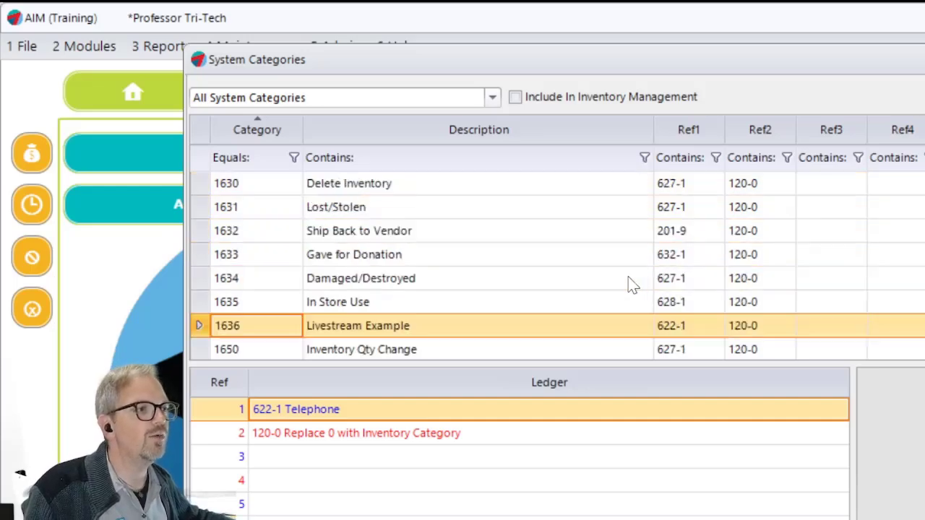
scroll(481, 282, "down", 1)
scroll(481, 282, "up", 1)
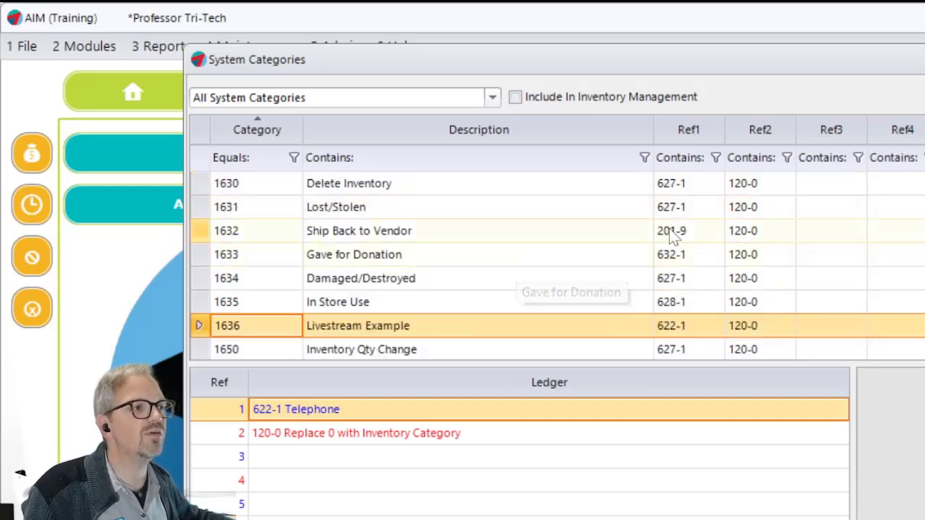
left_click(674, 185)
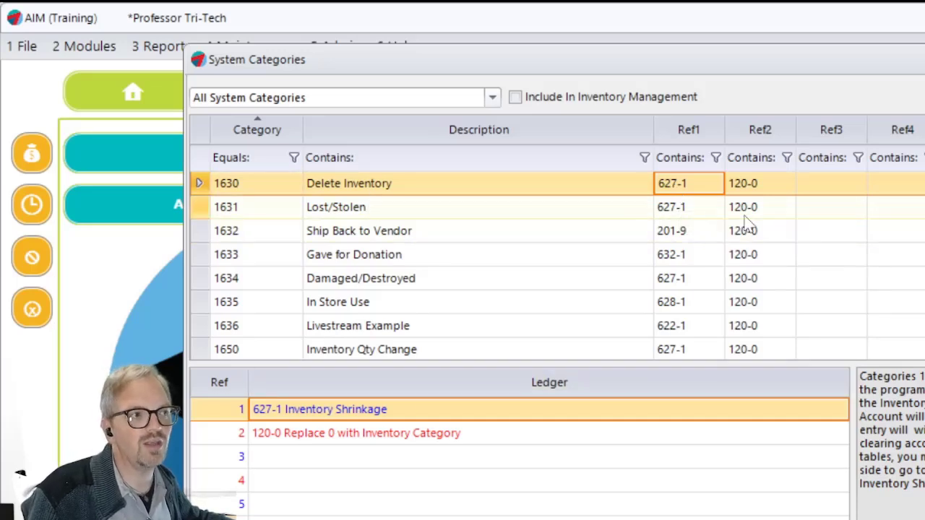
left_click(691, 211)
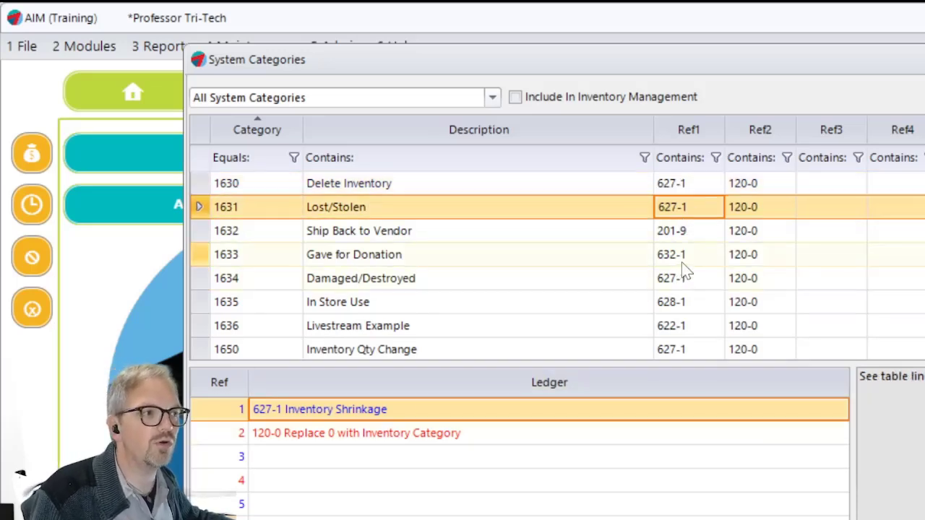
left_click(681, 282)
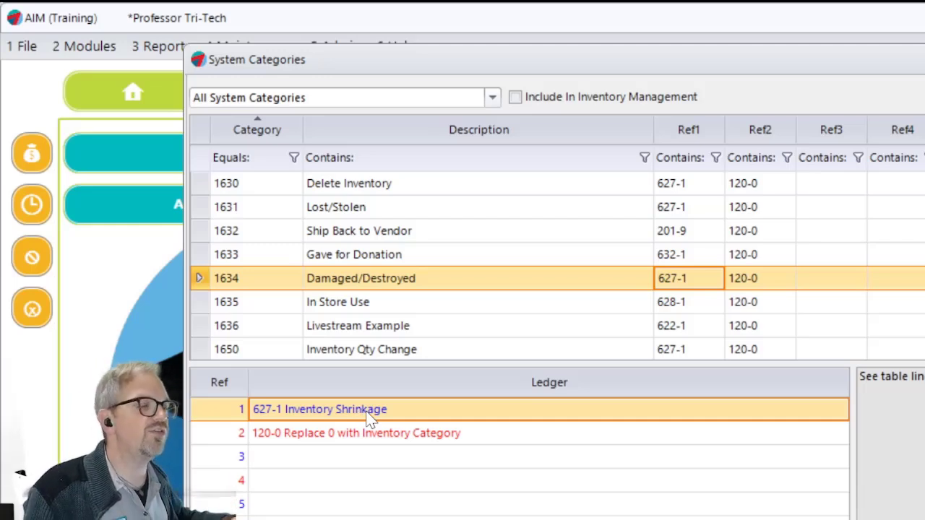
- Open the Inventory Transfers In or Out report, look through its transfer reason options, and close the report and System Categories
left_click(156, 45)
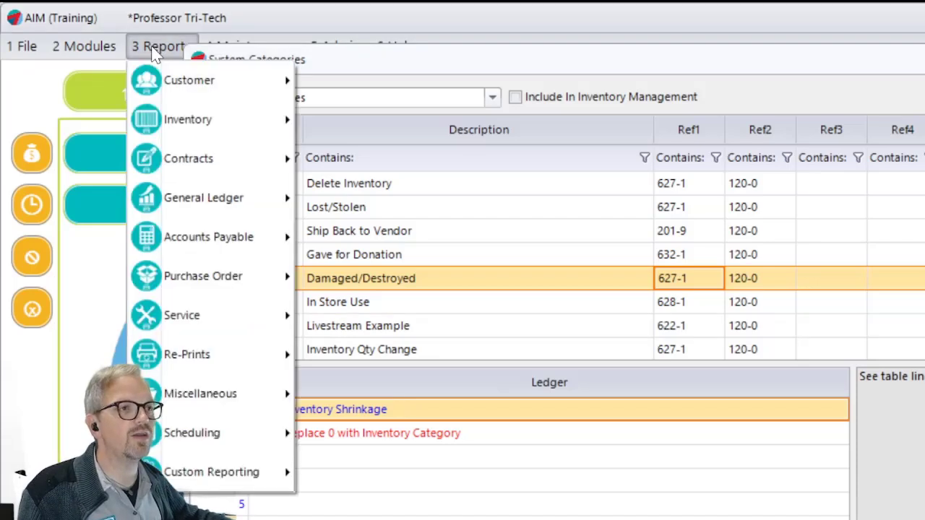
mouse_move(171, 113)
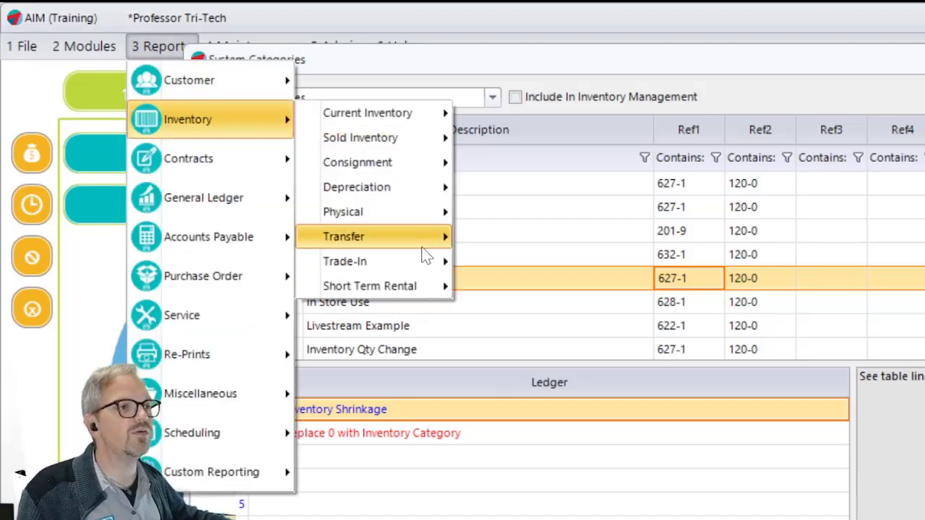
mouse_move(417, 241)
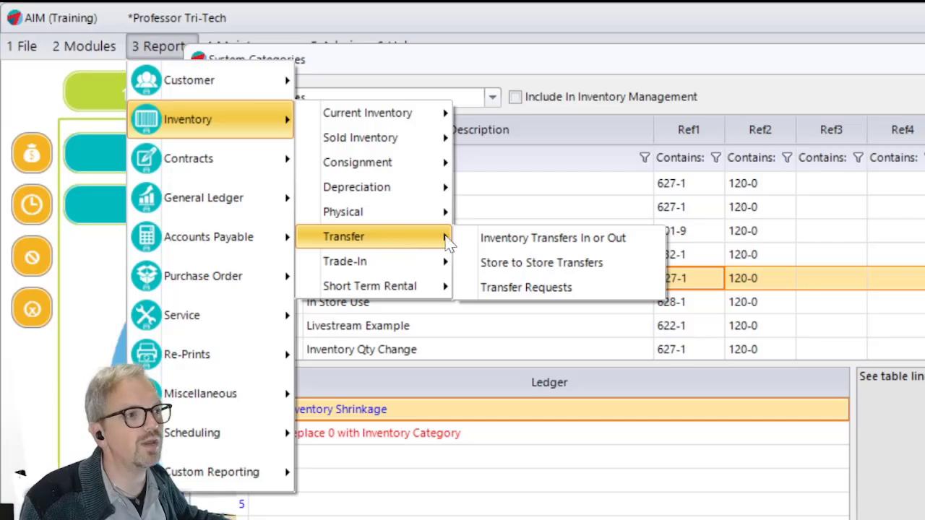
left_click(528, 245)
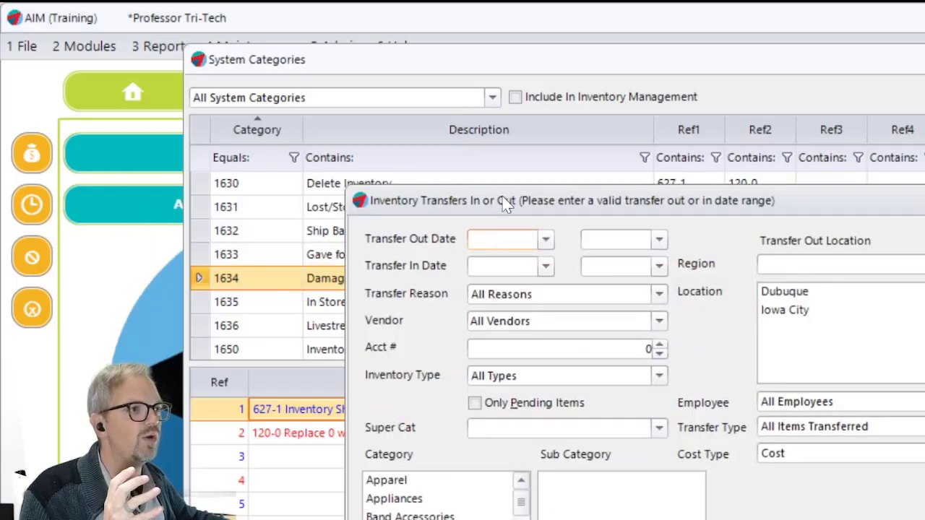
left_click_drag(504, 201, 367, 79)
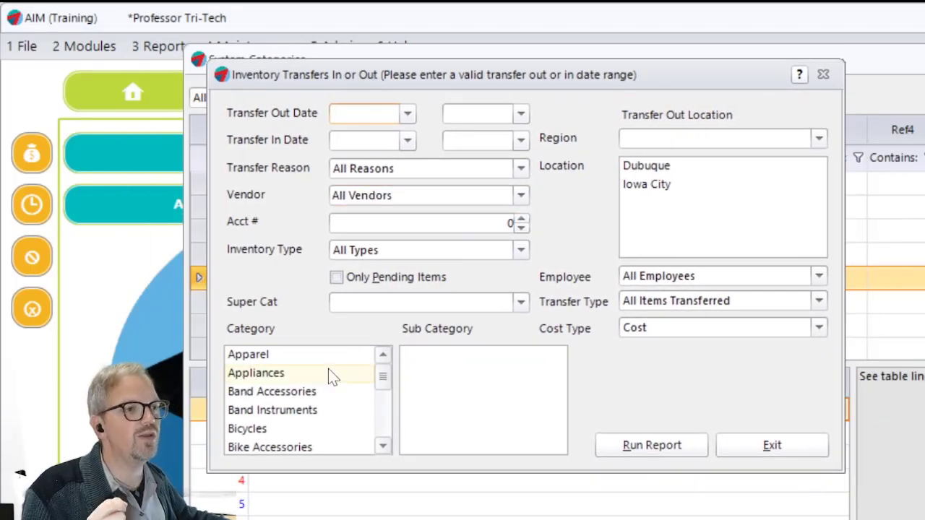
left_click(522, 169)
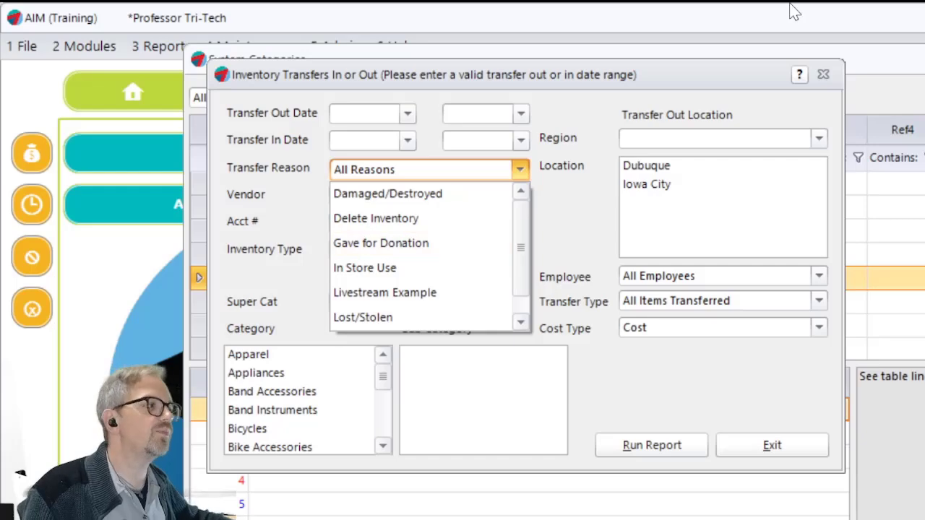
left_click(778, 448)
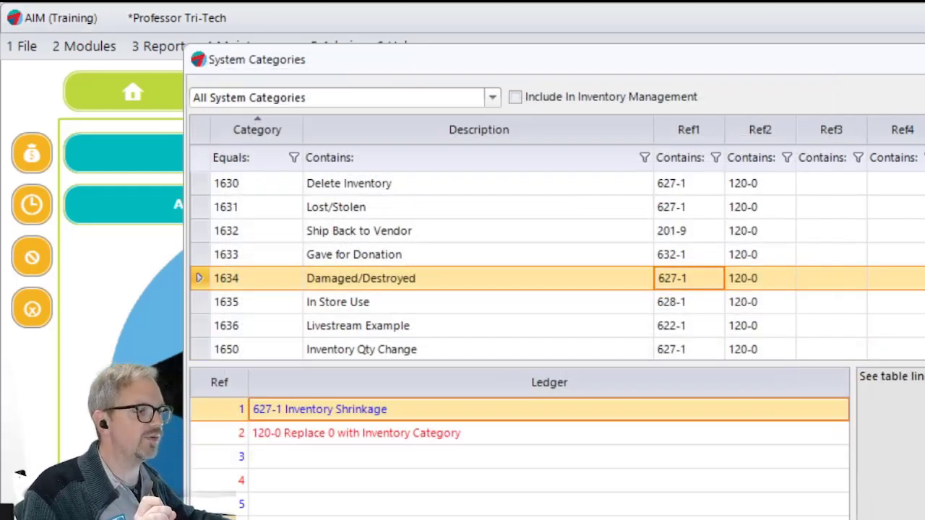
key("Escape")
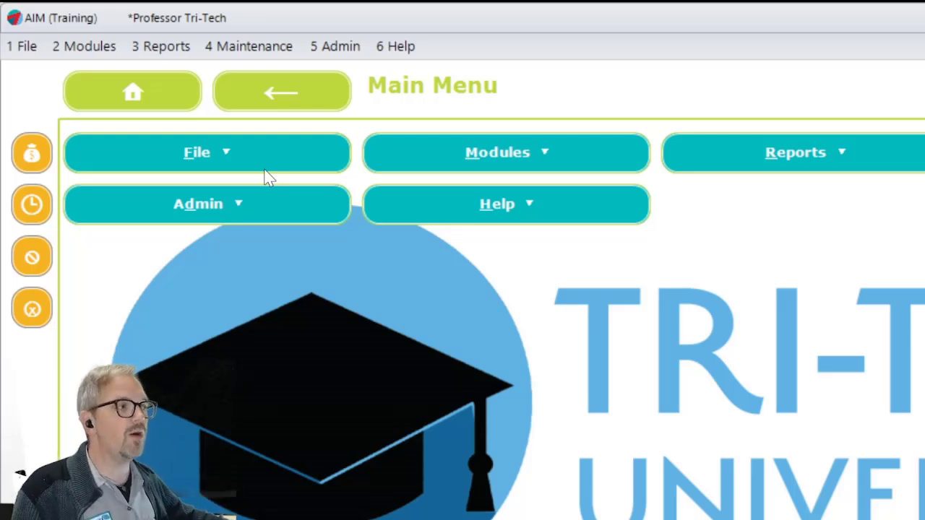
left_click(108, 44)
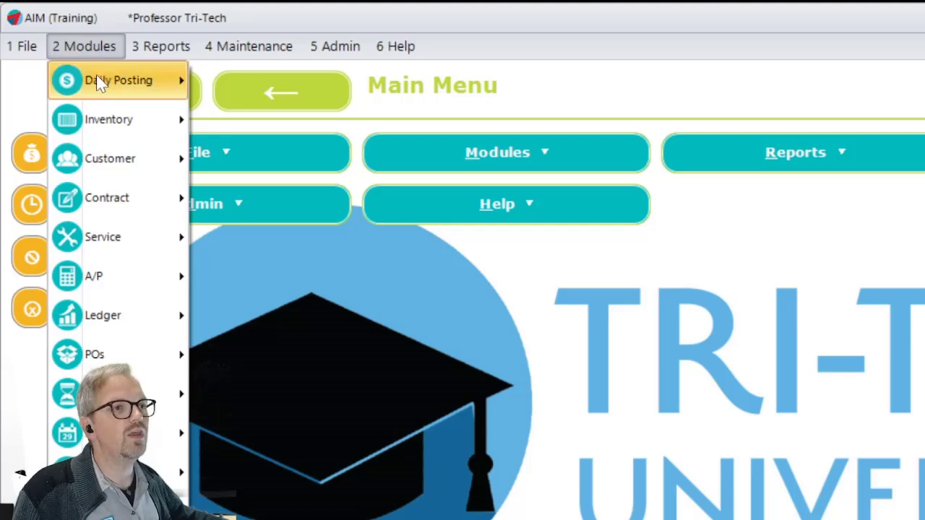
mouse_move(104, 116)
mouse_move(331, 493)
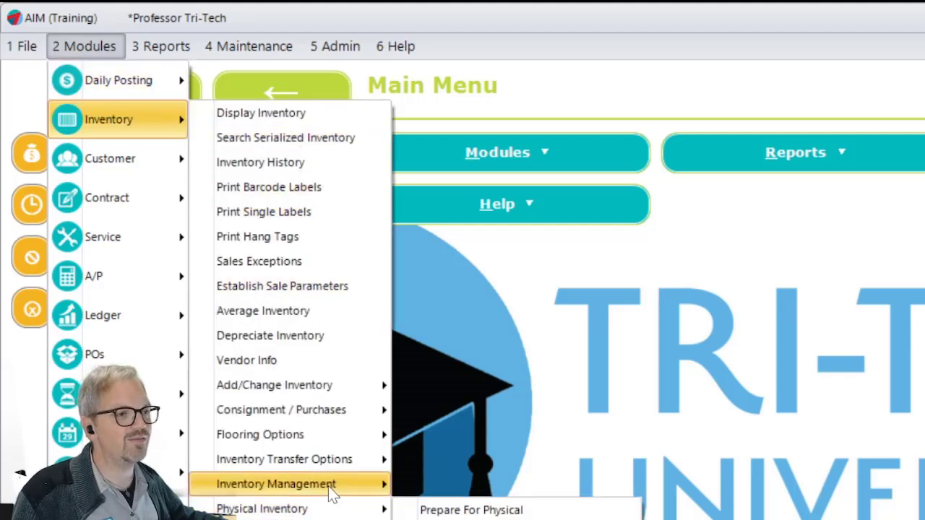
mouse_move(354, 473)
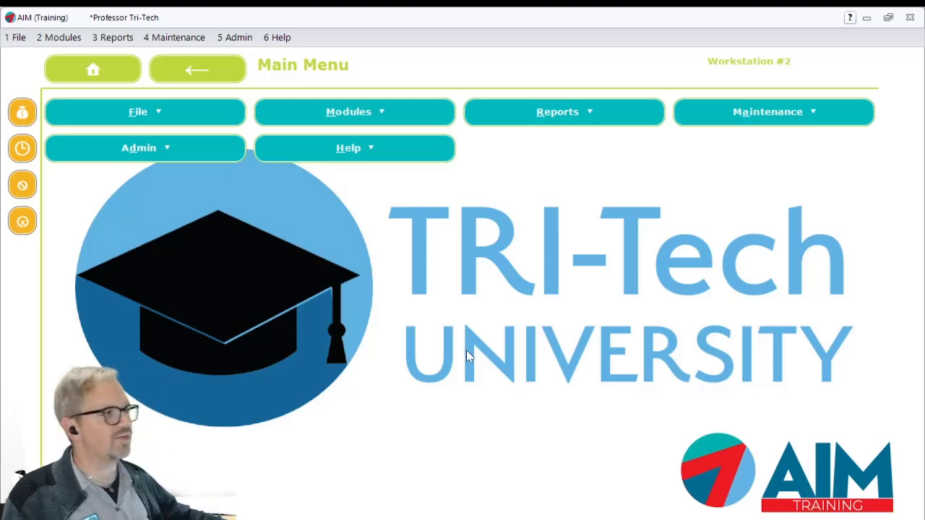
- Open Transfer Inventory In to list the pending transfers that can be brought back into inventory
left_click(59, 39)
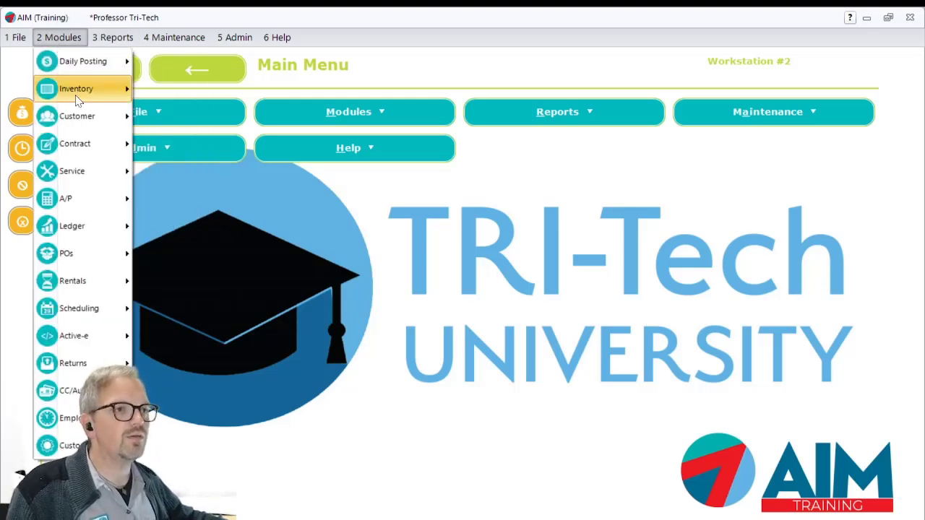
mouse_move(73, 91)
mouse_move(212, 347)
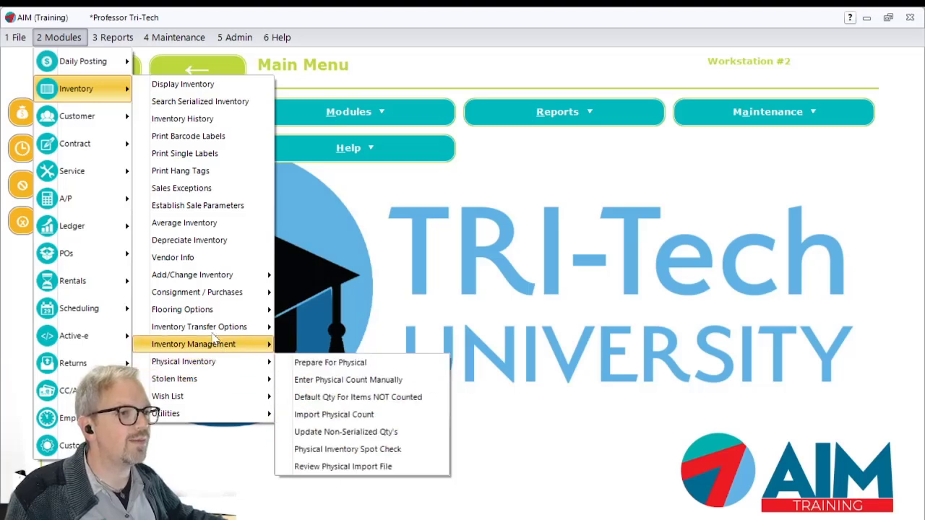
mouse_move(217, 328)
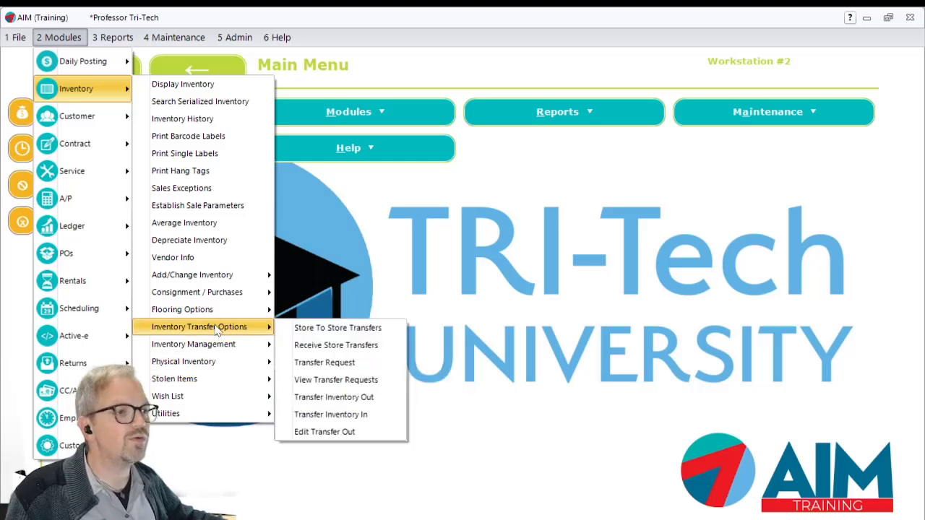
left_click(375, 425)
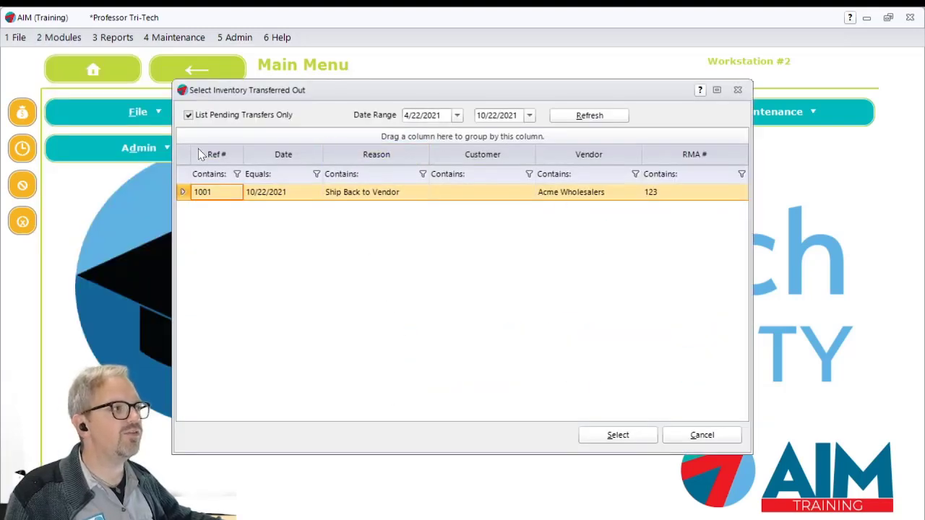
- List all inventory transferred out, including non-pending transfers, and restrict the list to pending transfers again
left_click_drag(307, 98, 507, 264)
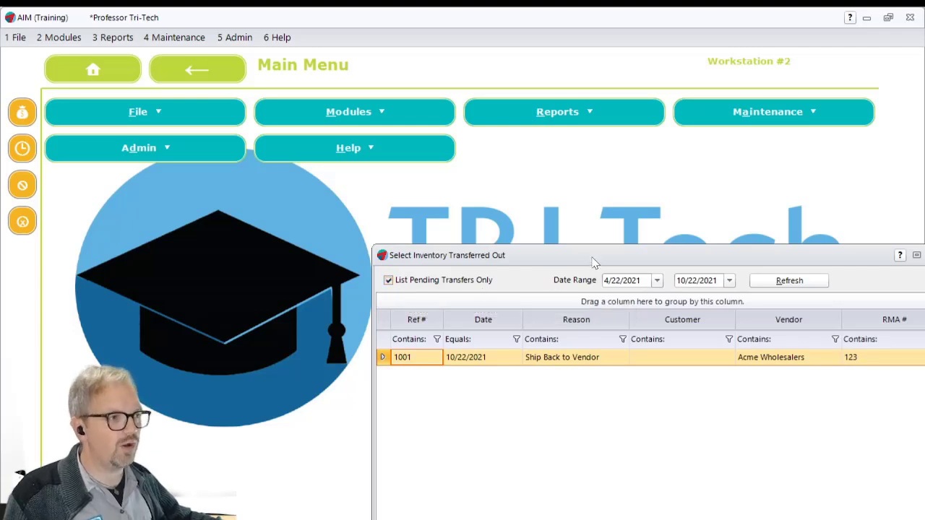
left_click_drag(591, 259, 427, 96)
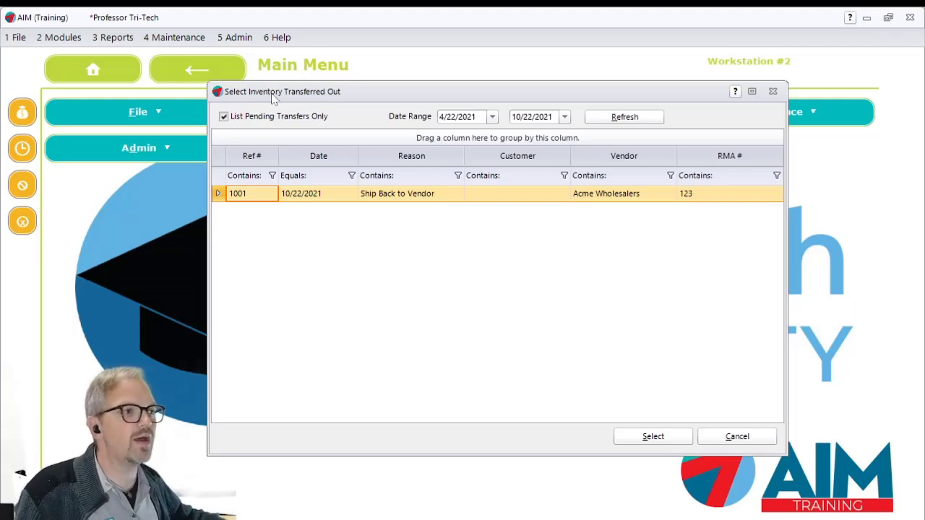
left_click(246, 118)
left_click(656, 117)
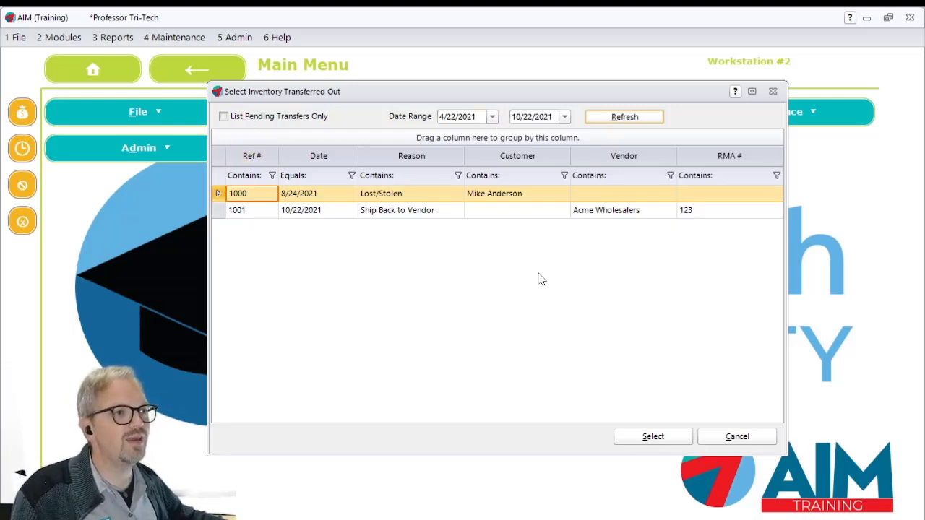
left_click(272, 118)
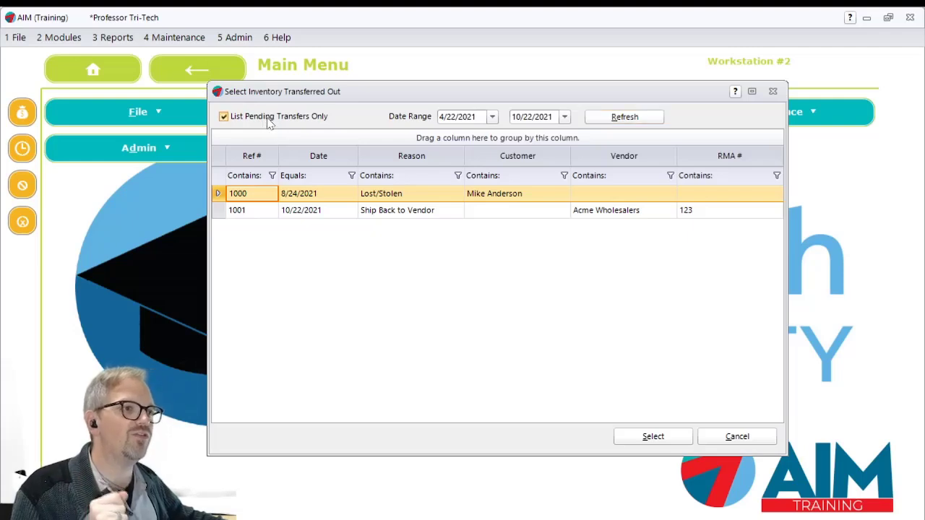
left_click(622, 117)
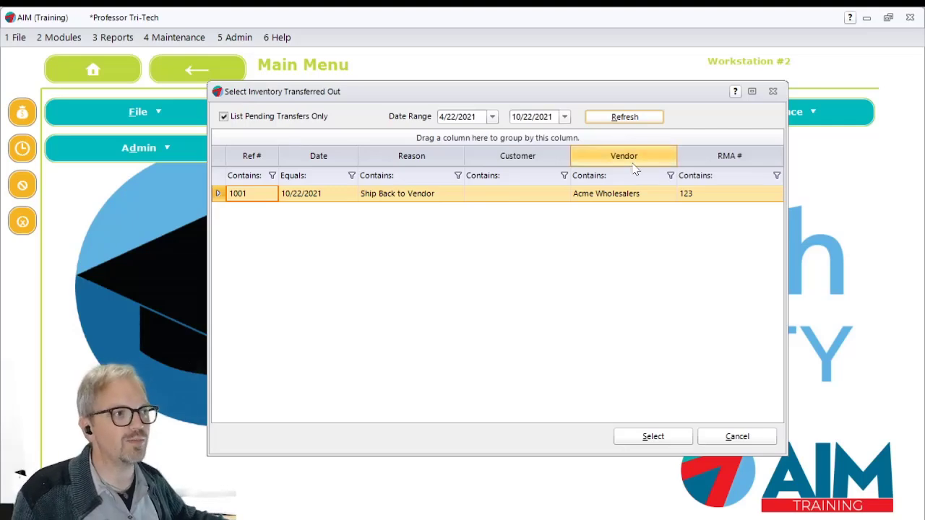
- Open the pending Ship Back to Vendor transfer 1001 and set the received quantity of RT14 Premium Valve Oil to 1
double_click(528, 202)
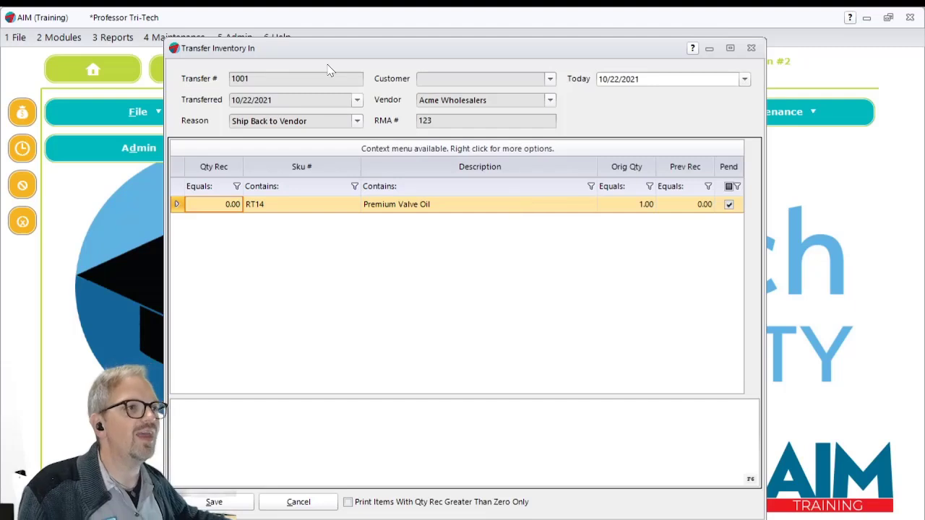
left_click_drag(422, 45, 468, 61)
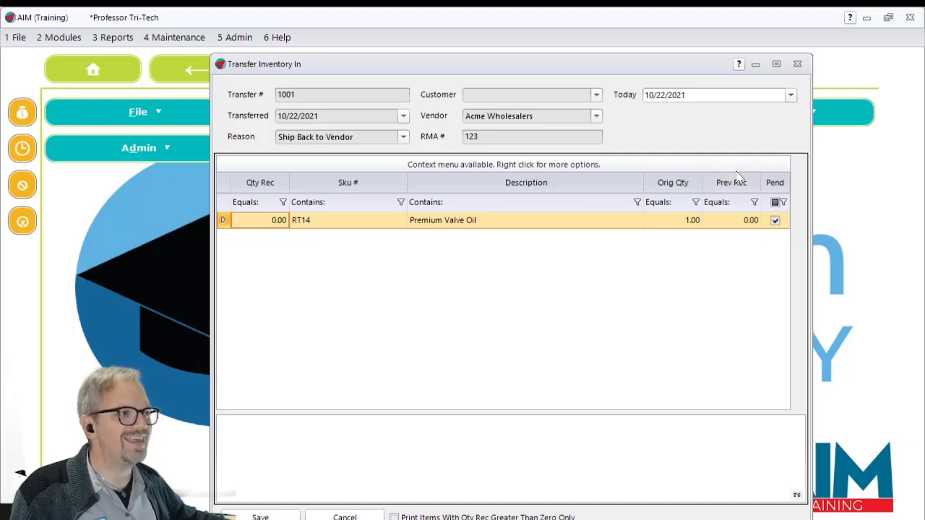
left_click(248, 227)
type("1")
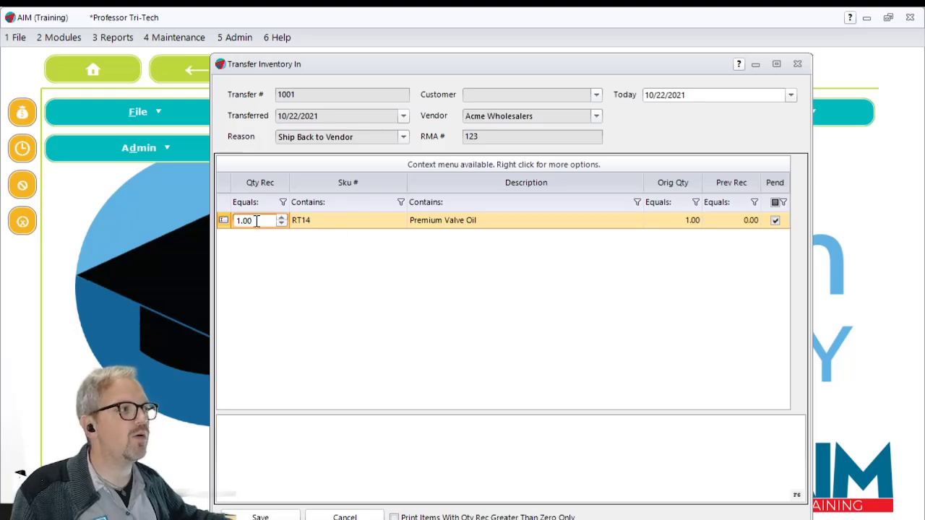
left_click(353, 224)
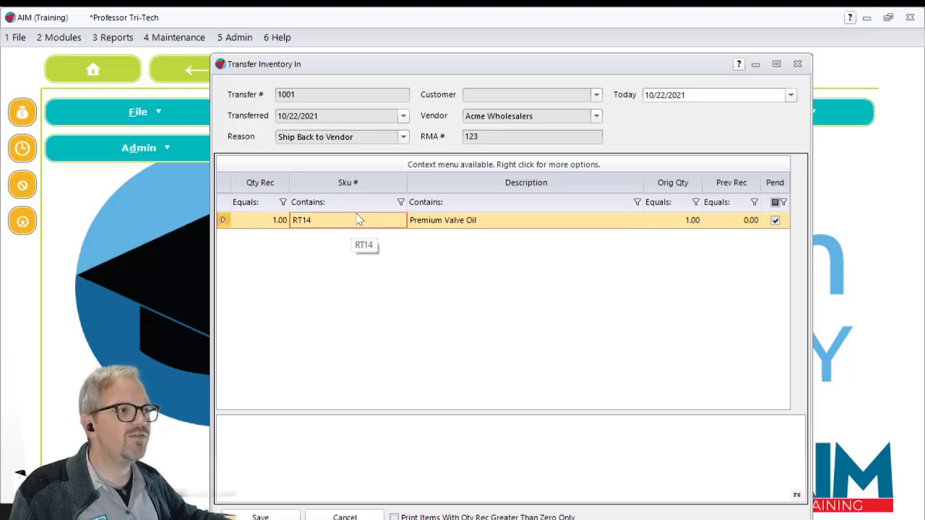
right_click(315, 218)
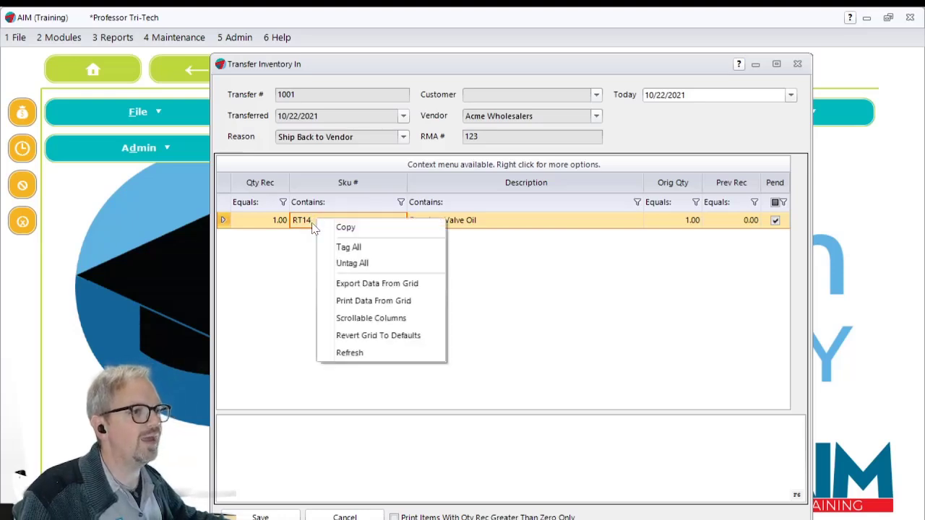
left_click(311, 221)
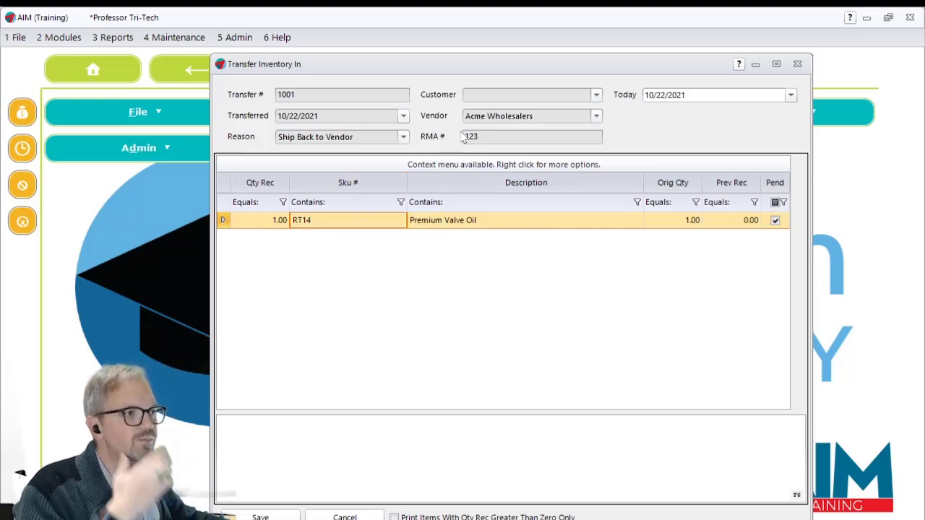
- Save the inward transfer and output its report with Show on Screen
left_click_drag(472, 66, 475, 53)
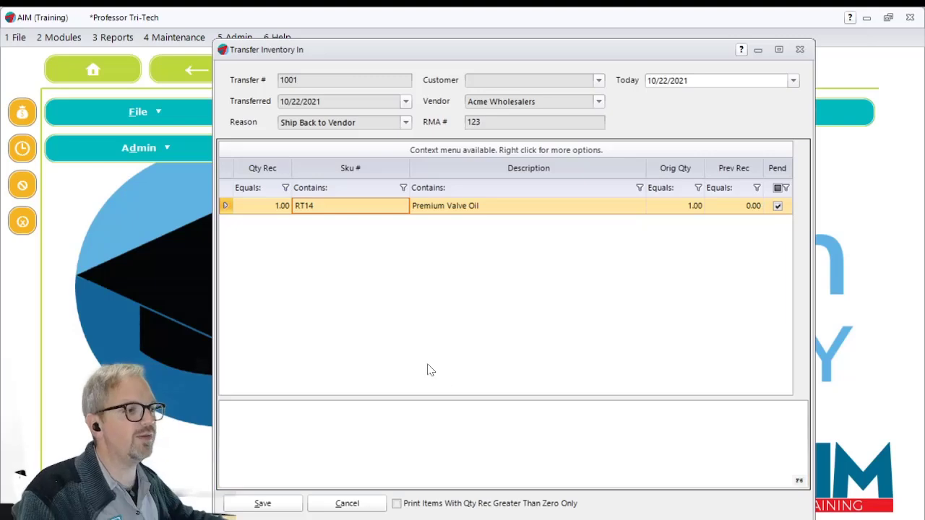
left_click(277, 504)
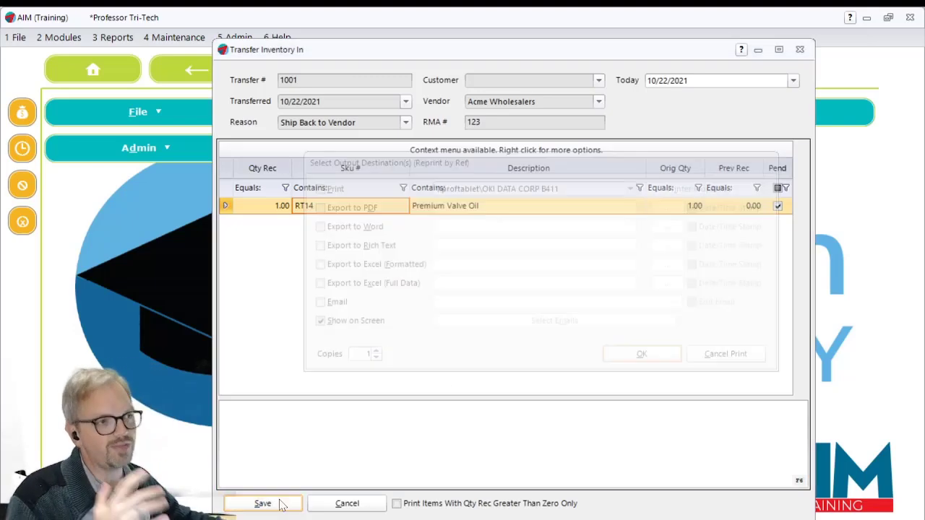
left_click(633, 355)
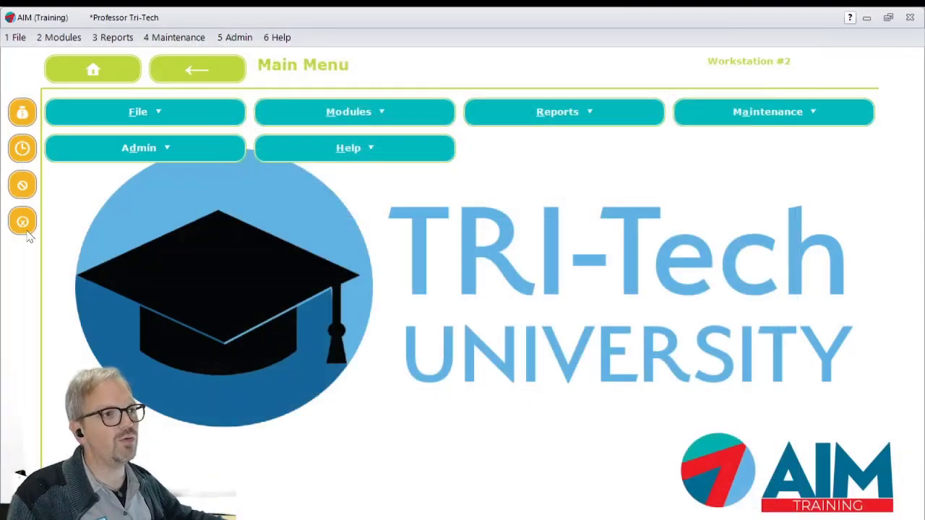
- Look up the Inventory History of SKU RT14 across all locations to check its transfer records, and close the history
left_click(63, 38)
mouse_move(76, 88)
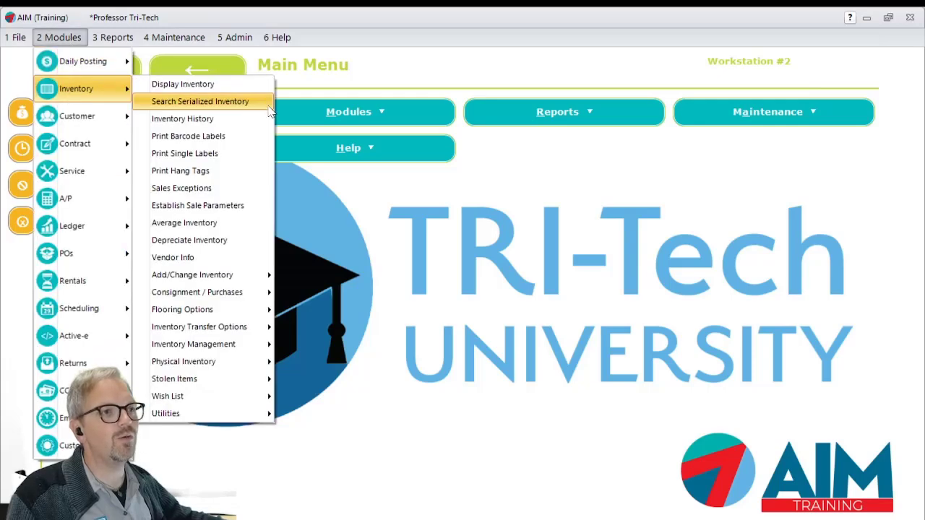
left_click(261, 121)
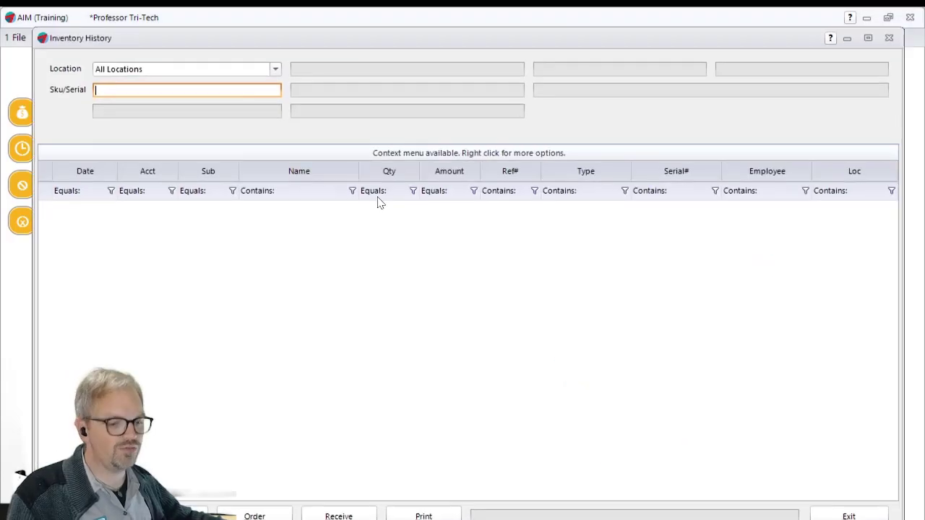
type("RT14")
key("Return")
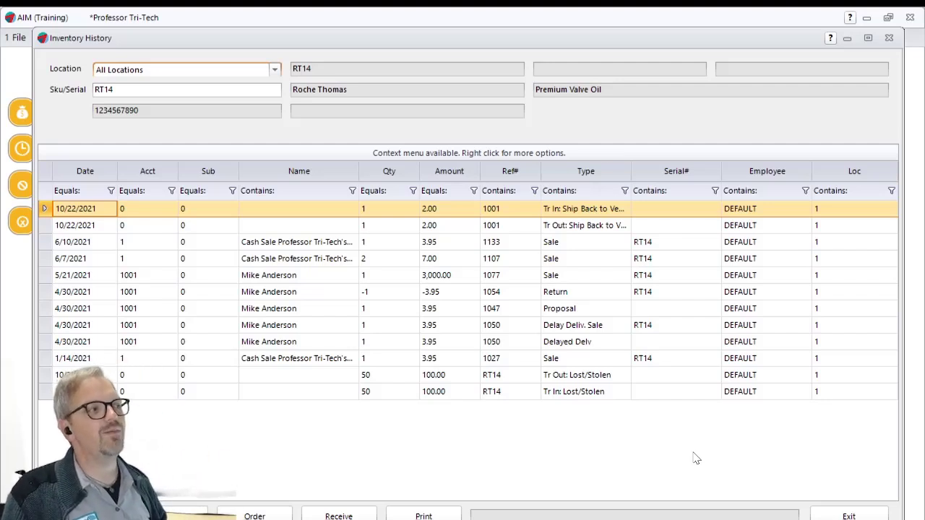
left_click(871, 514)
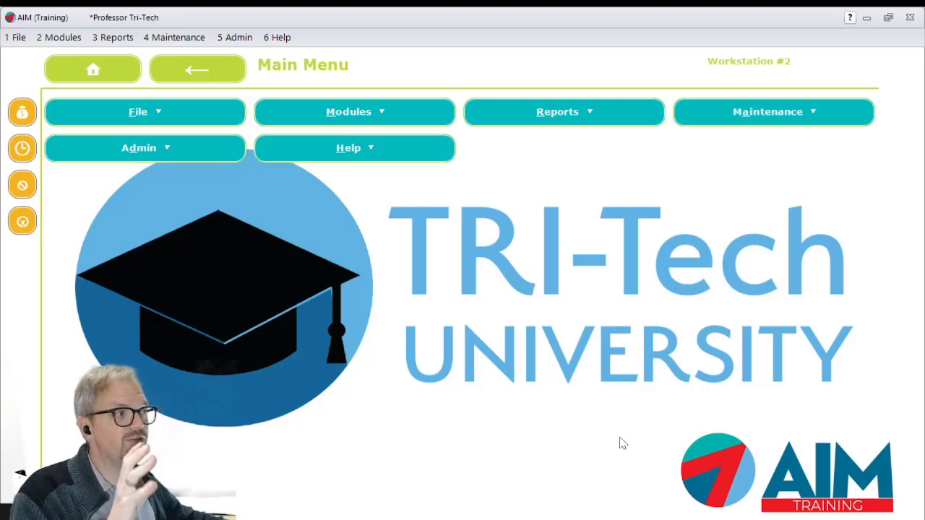
- Open System Variables, filter the configuration items by "pen", and review the DefaultPendingTransfersOnly description
left_click(177, 38)
mouse_move(181, 308)
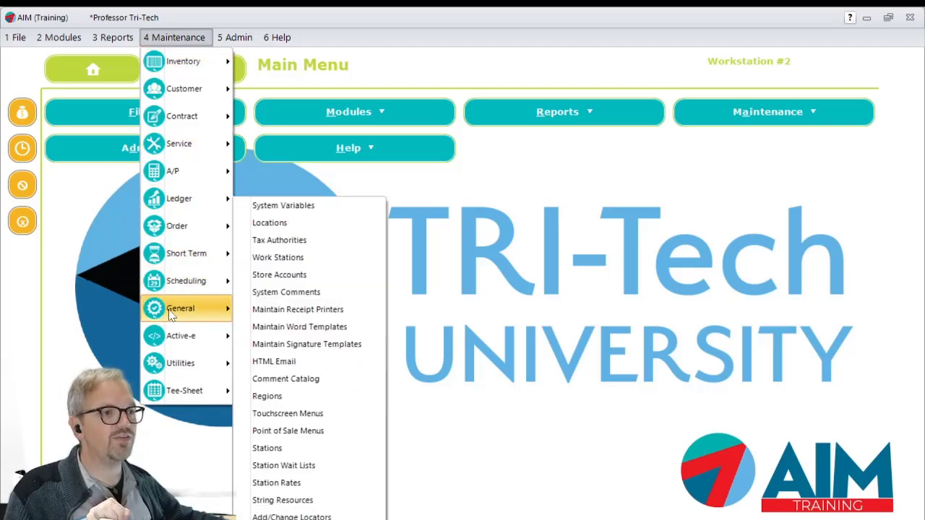
left_click(337, 211)
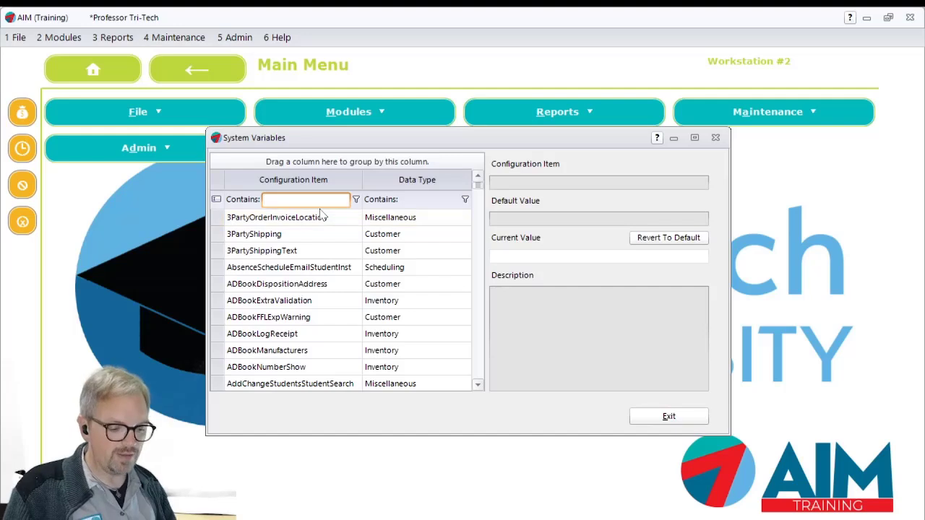
type("pen")
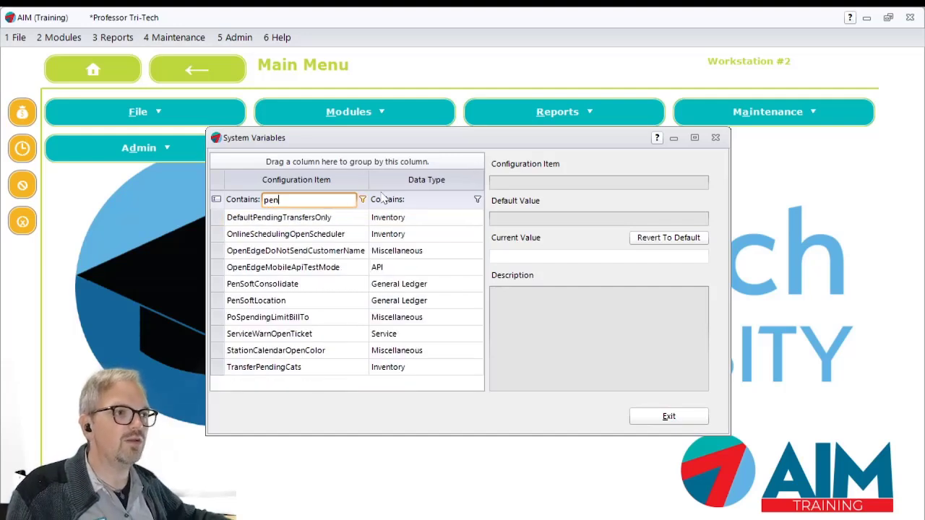
left_click(323, 221)
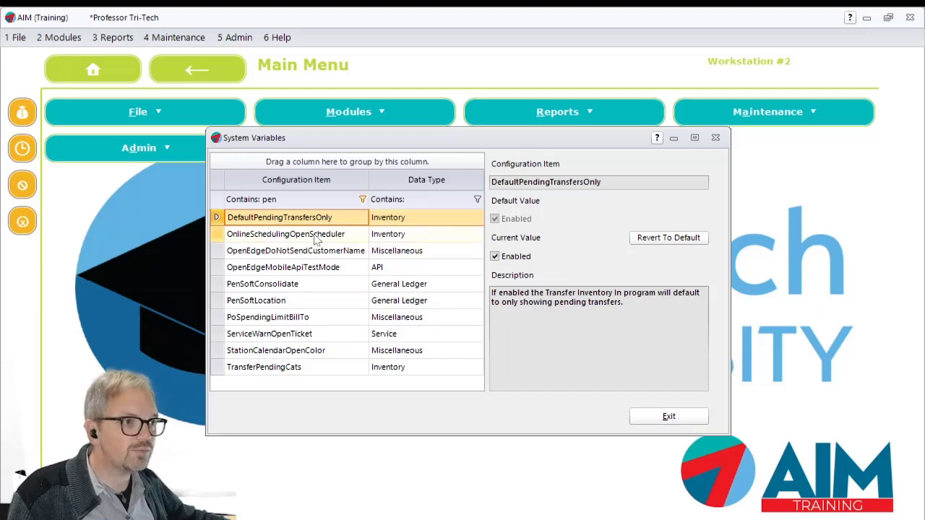
left_click(509, 351)
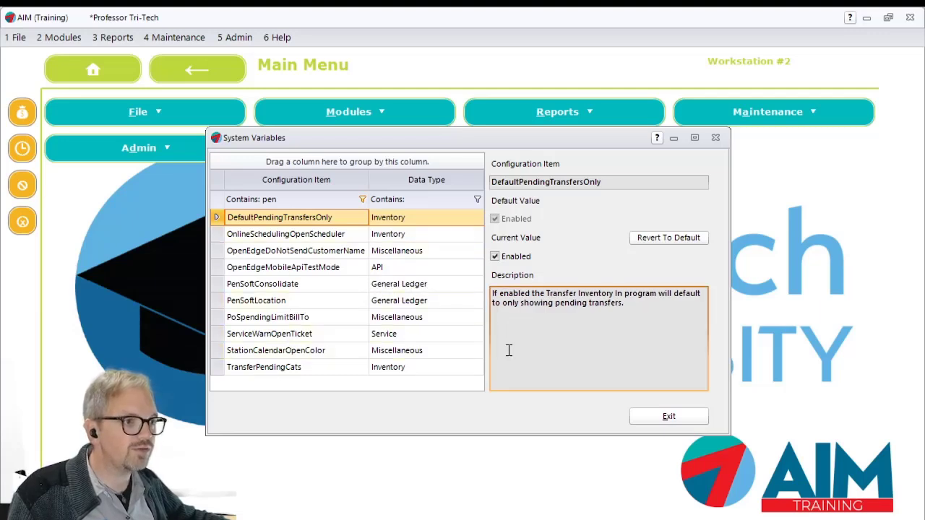
- Set the current value of the TransferPendingCats system variable to 1632|1636 and save it
left_click(294, 369)
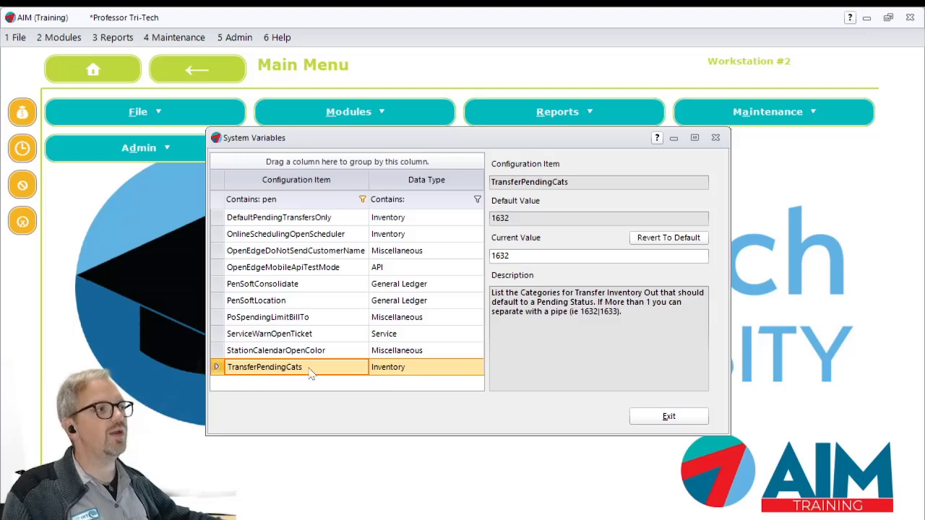
left_click(599, 320)
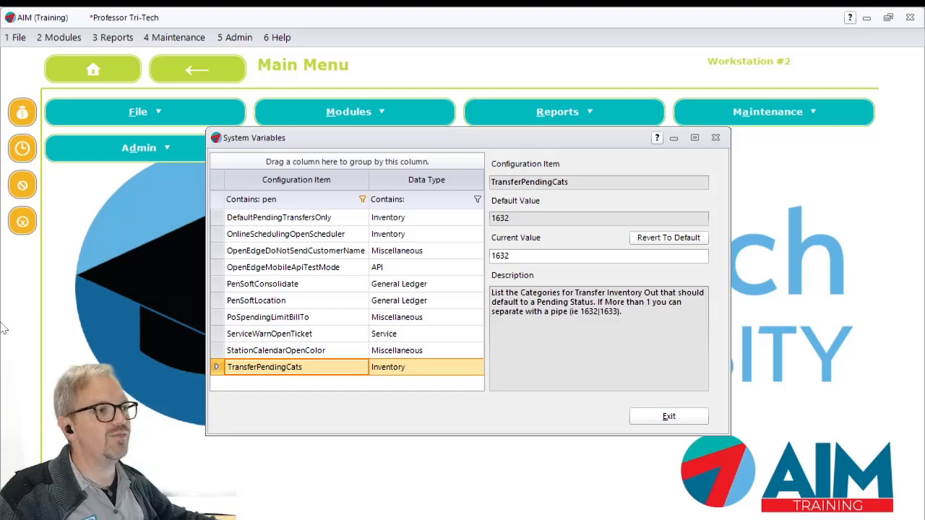
left_click(511, 296)
left_click(531, 255)
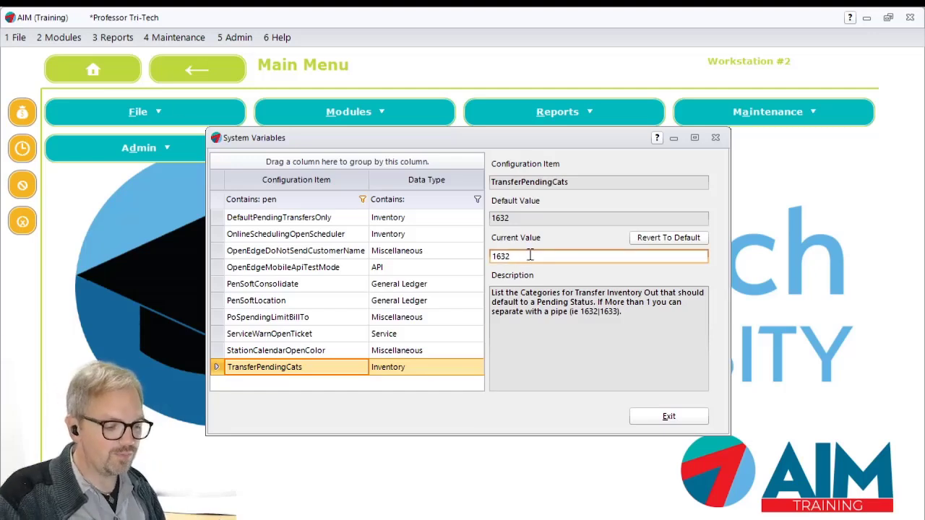
type("|1636")
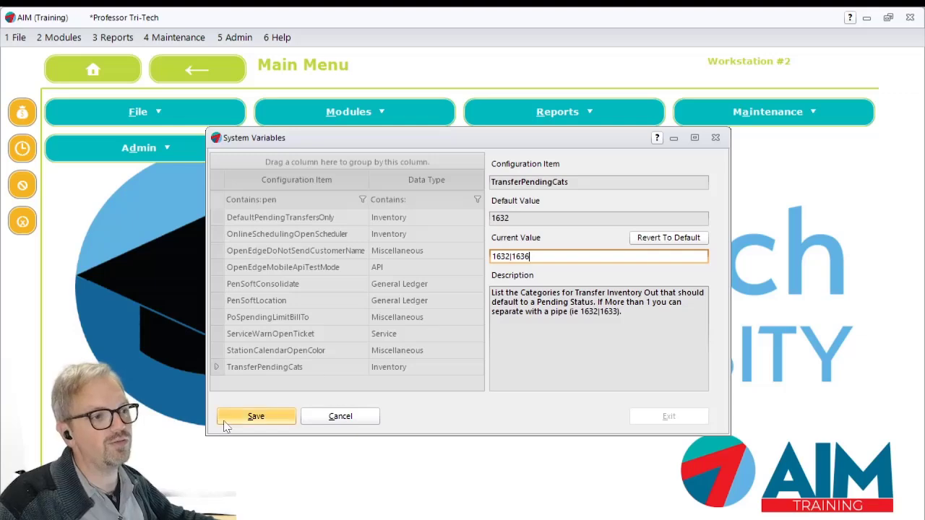
left_click(245, 416)
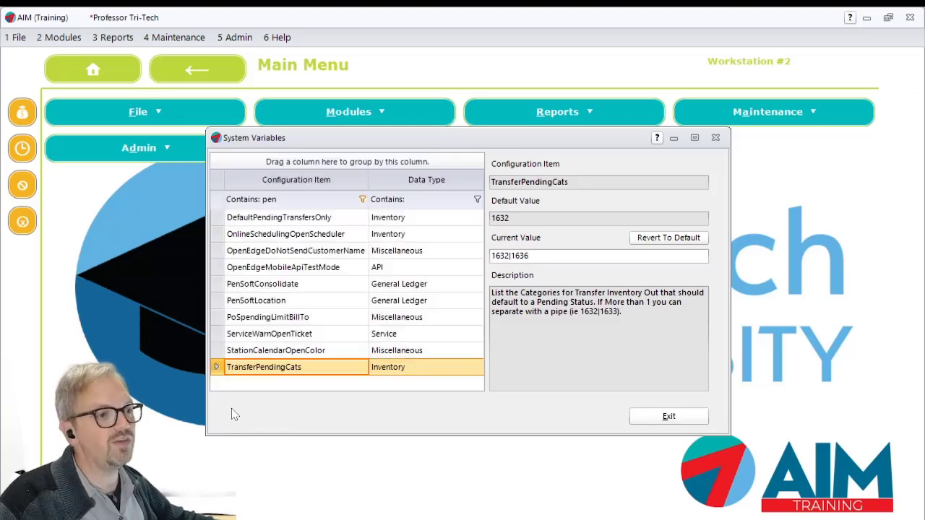
- Open Transfer Inventory Out, choose the reason Livestream Example to check its Pending Flag, and close the form without saving
left_click(59, 37)
mouse_move(87, 88)
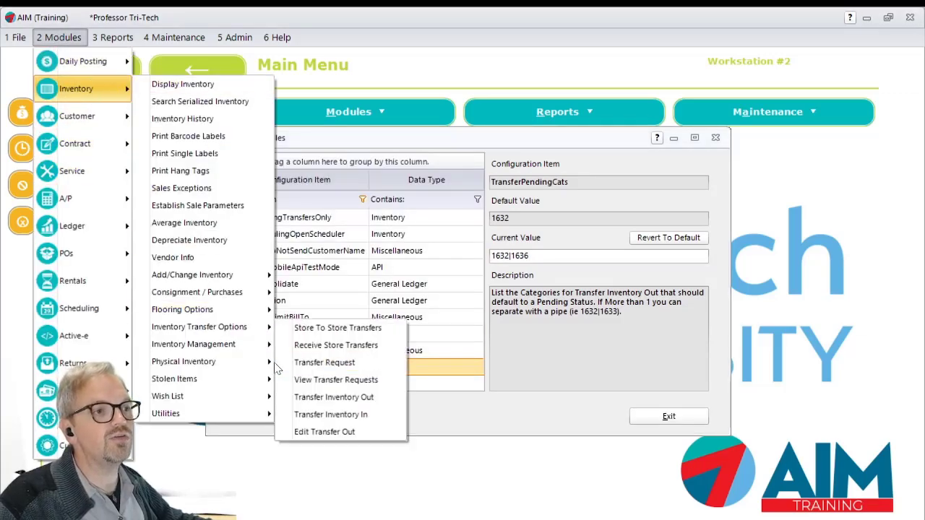
mouse_move(239, 327)
left_click(337, 397)
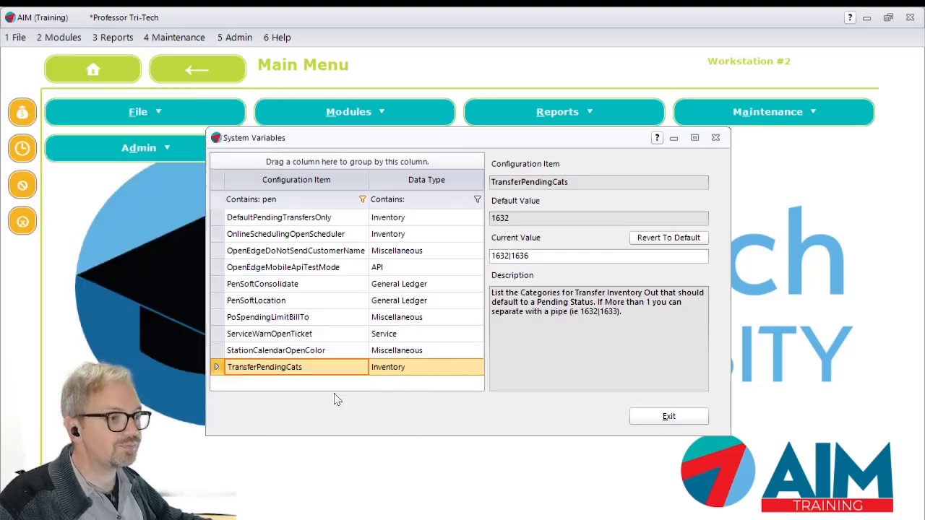
left_click(351, 112)
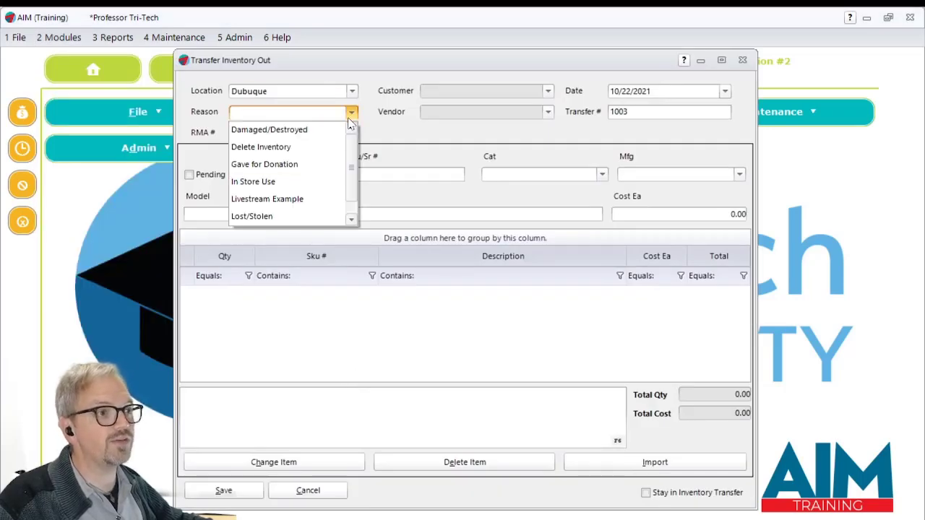
left_click(285, 196)
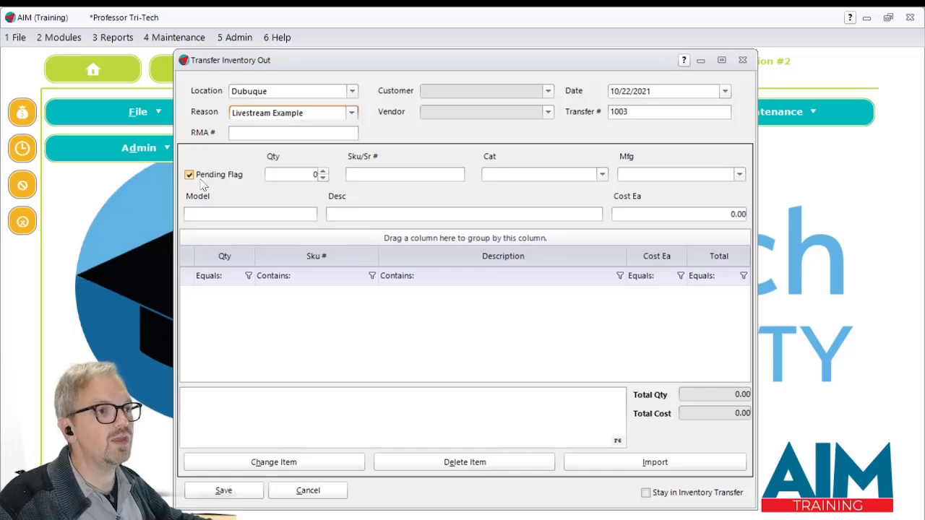
mouse_move(201, 181)
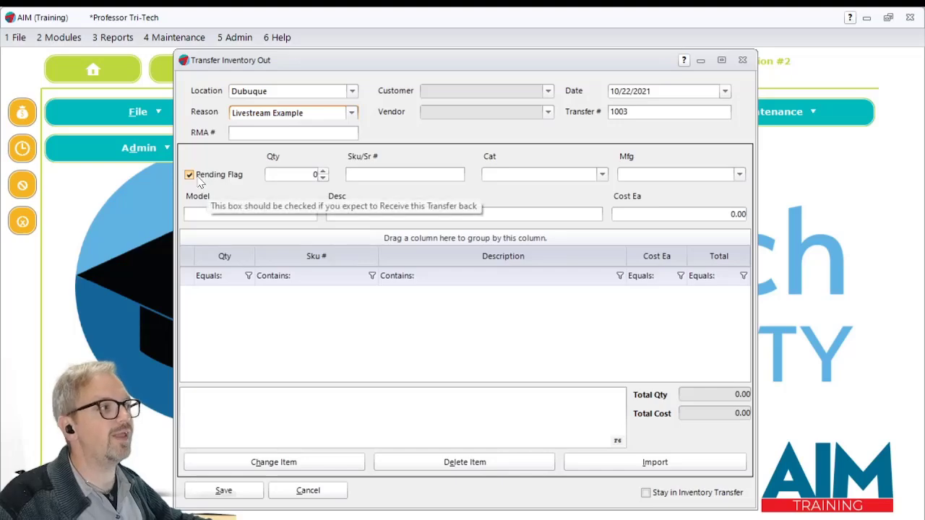
left_click(742, 60)
- Reread the value and description of the DefaultPendingTransfersOnly system variable
left_click(298, 217)
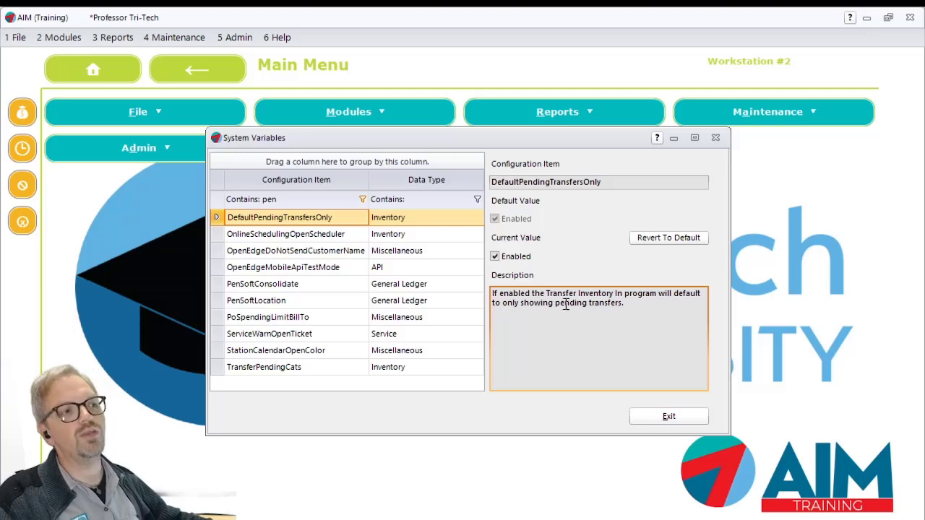
left_click_drag(353, 218, 257, 221)
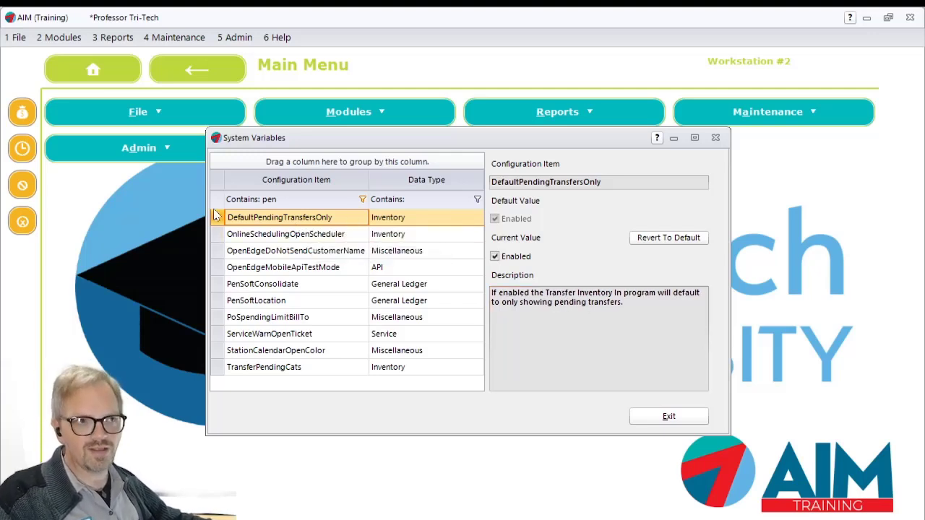
- Open Transfer Inventory In to check whether it lists only pending transfers, and return to System Variables
left_click(60, 38)
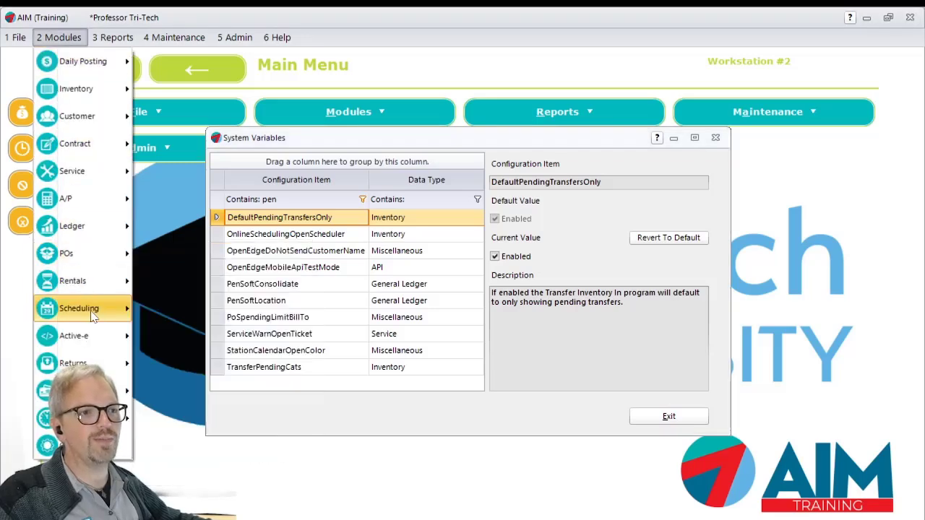
mouse_move(79, 88)
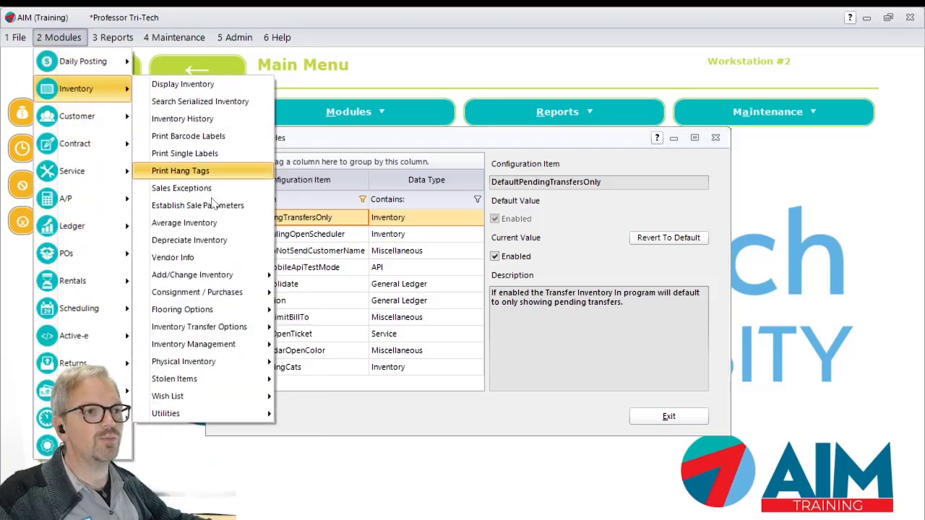
mouse_move(231, 345)
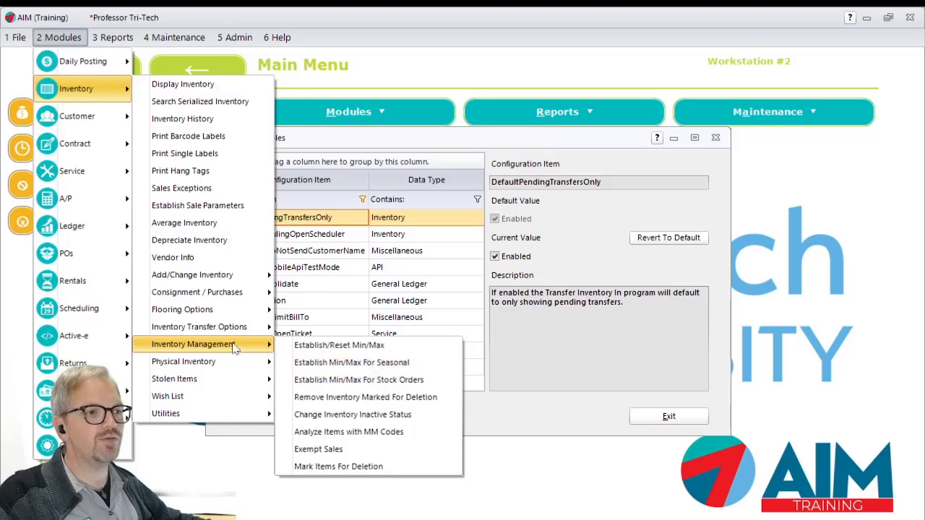
left_click(365, 413)
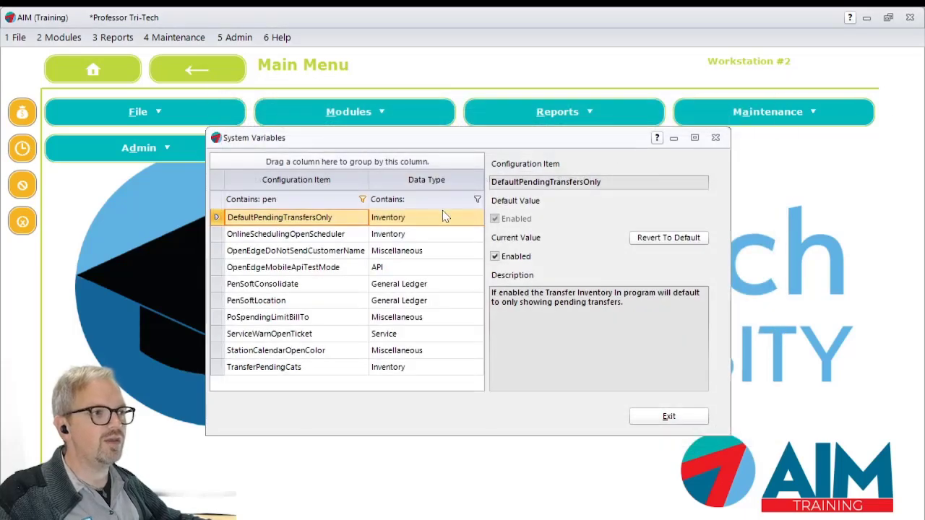
- Disable and save the DefaultPendingTransfersOnly system variable, and check its effect on the Transfer Inventory In list
left_click(495, 256)
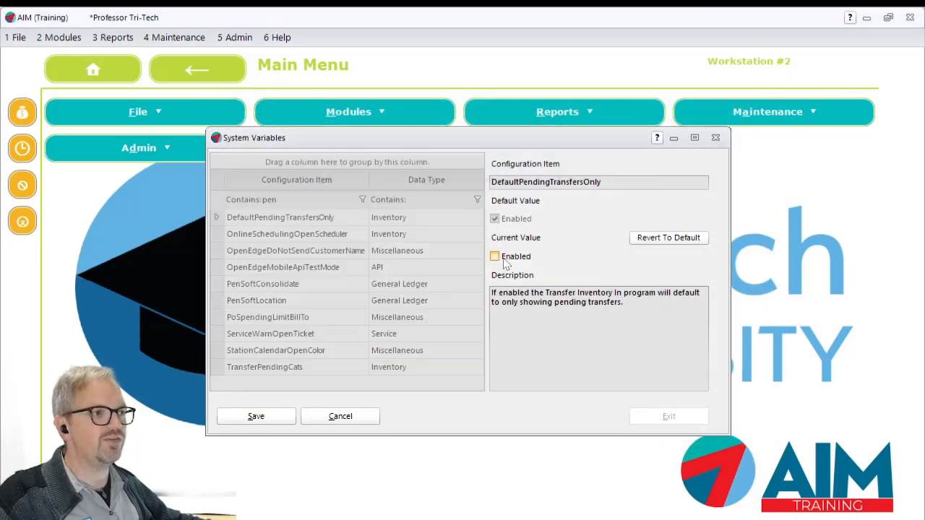
left_click(256, 417)
left_click(59, 37)
mouse_move(79, 88)
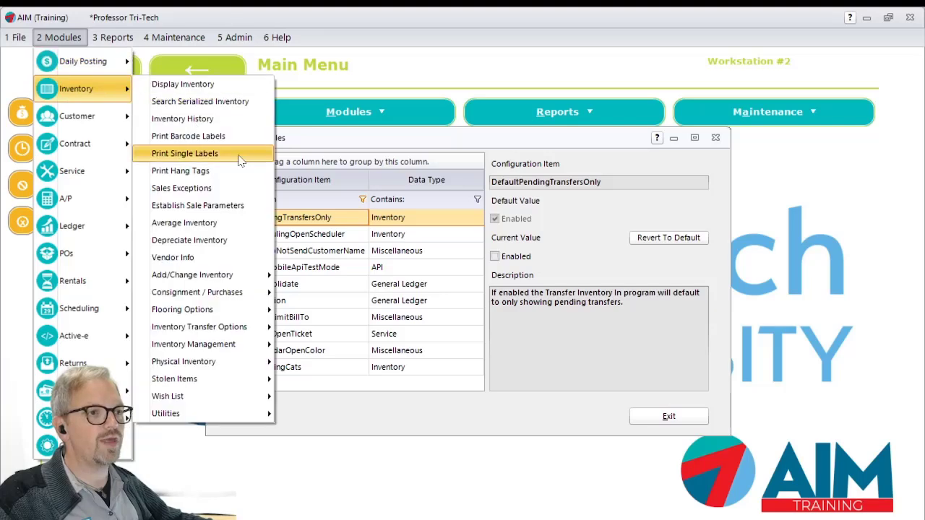
left_click(334, 418)
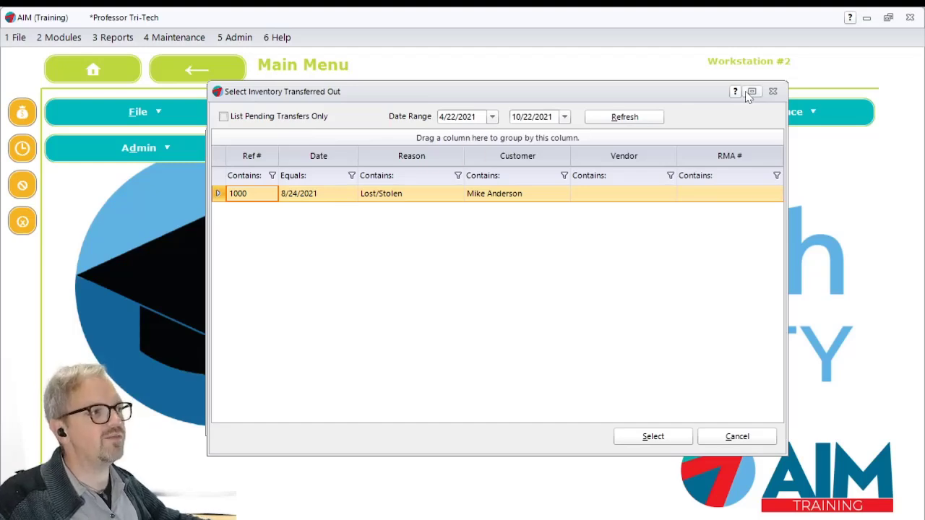
left_click(773, 91)
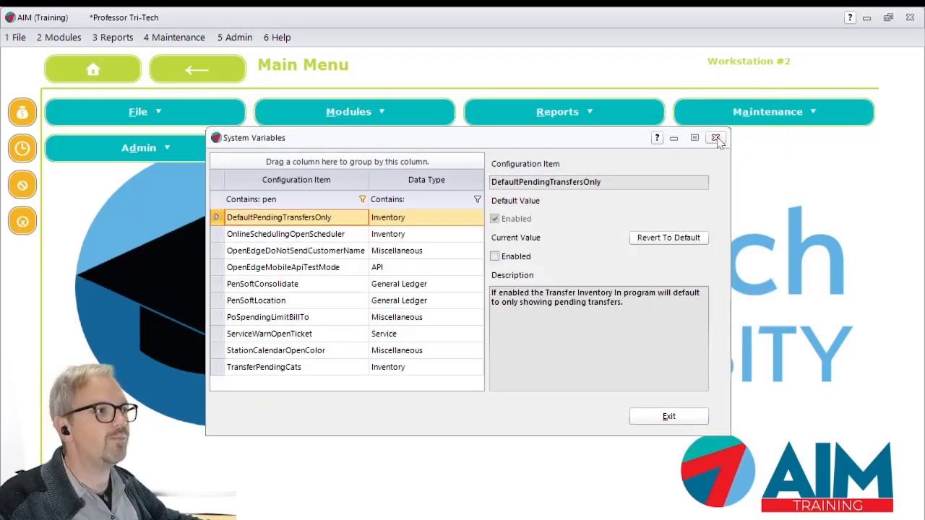
left_click(716, 139)
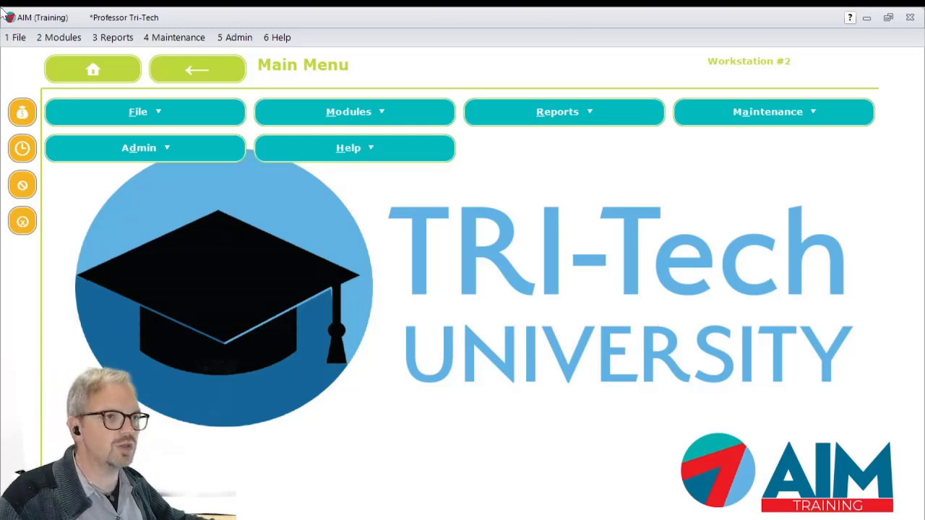
- Open Store To Store Transfers, read the notice about the system variable needed for the A&D Book, and dismiss it
left_click(59, 37)
mouse_move(80, 89)
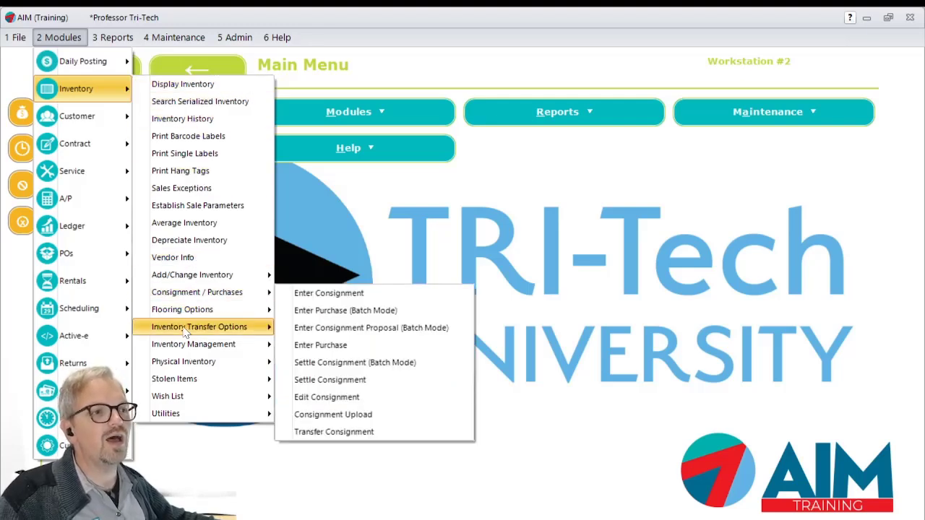
mouse_move(193, 331)
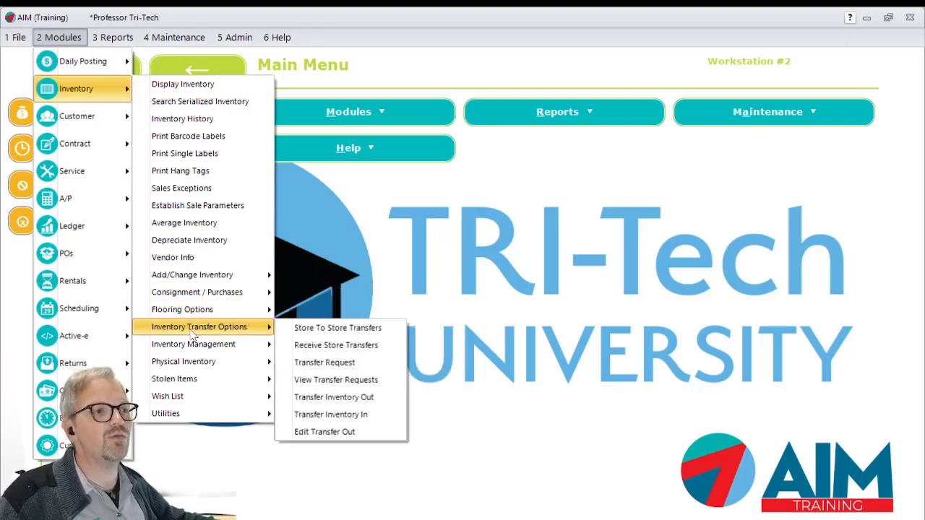
left_click(323, 329)
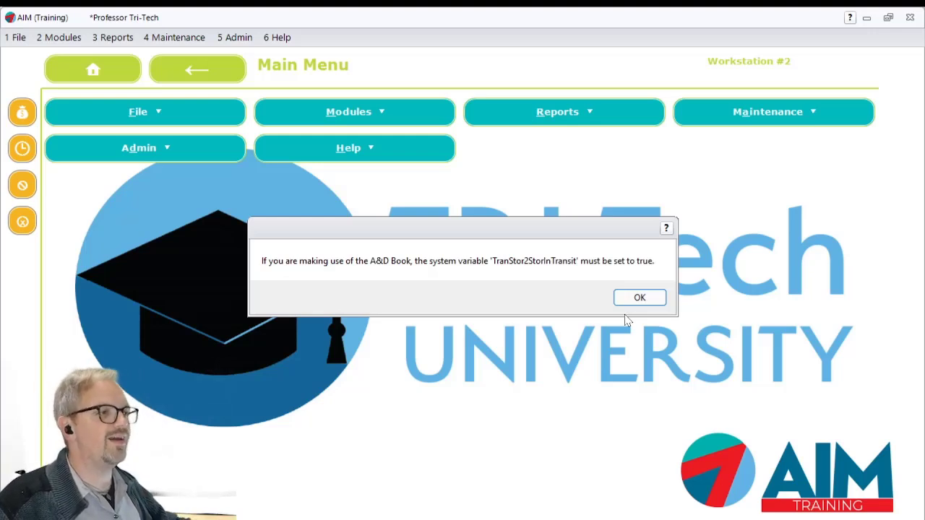
left_click_drag(490, 261, 568, 261)
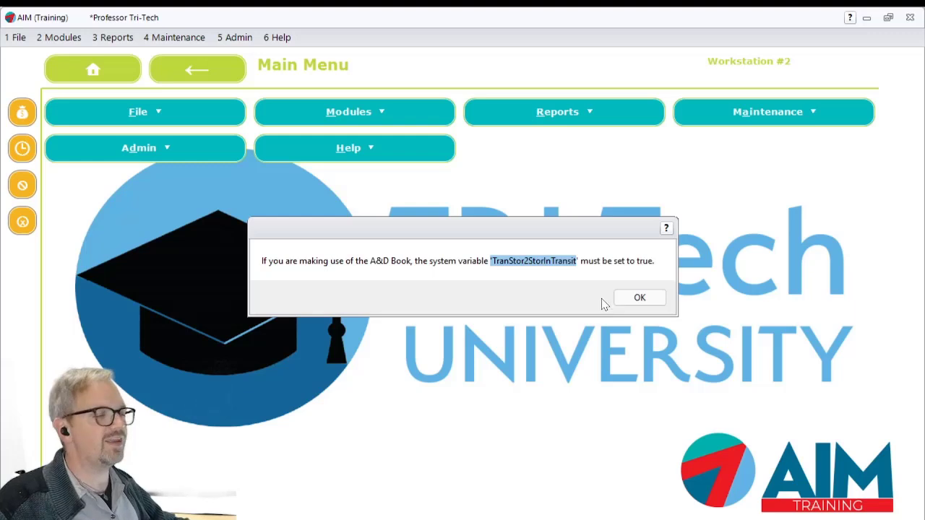
left_click(653, 299)
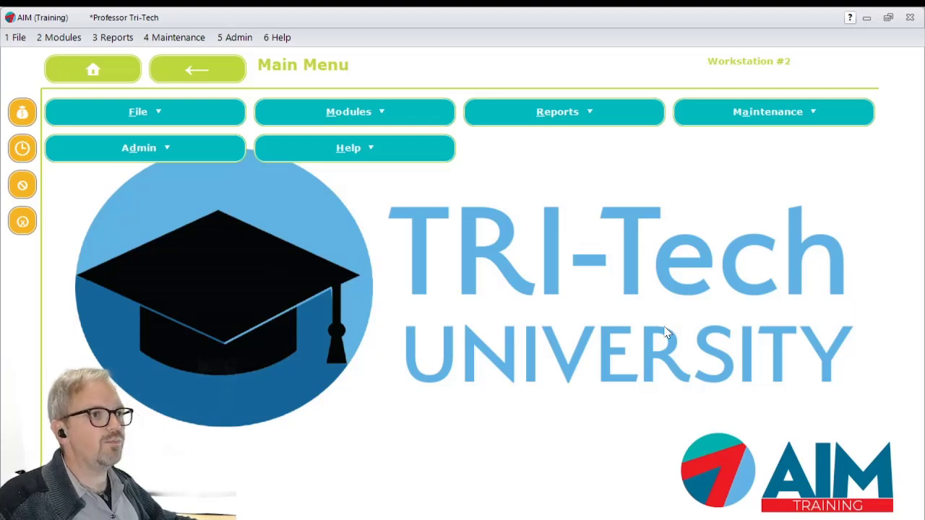
- Open System Variables, filter the configuration items by "tran", and select TranStor2StorInTransit
left_click(198, 39)
mouse_move(204, 304)
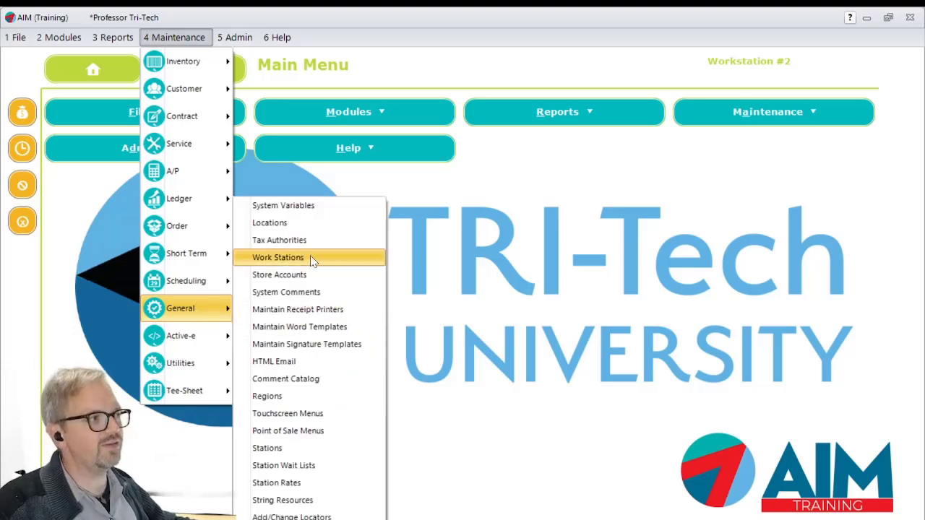
left_click(291, 209)
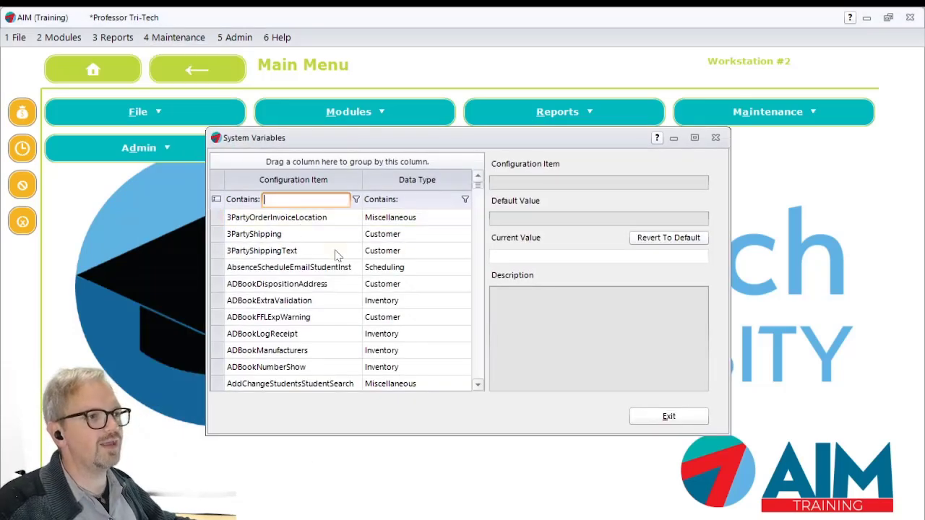
type("tran")
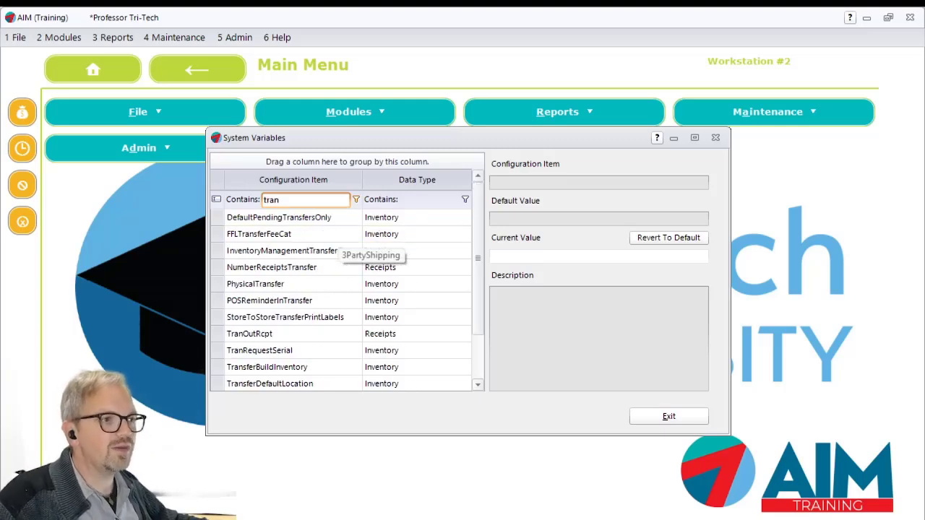
key("Return")
scroll(316, 354, "down", 2)
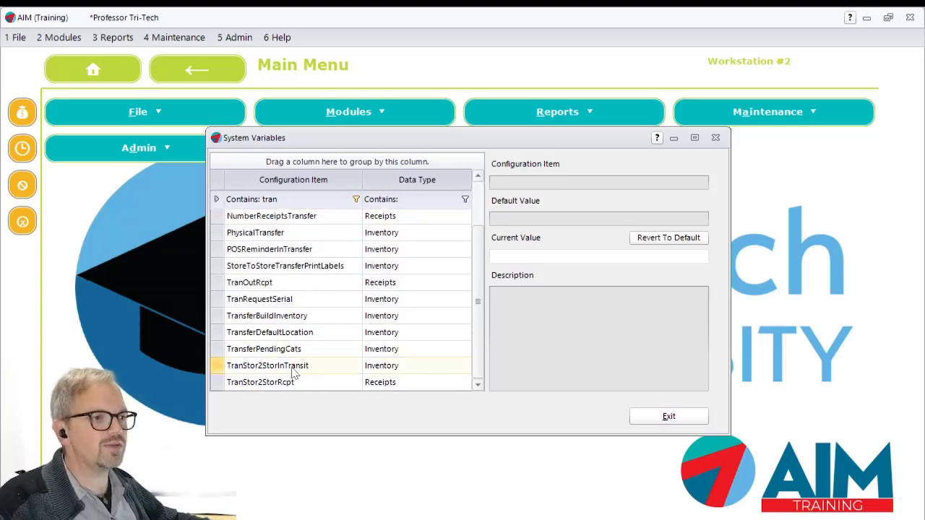
left_click(295, 370)
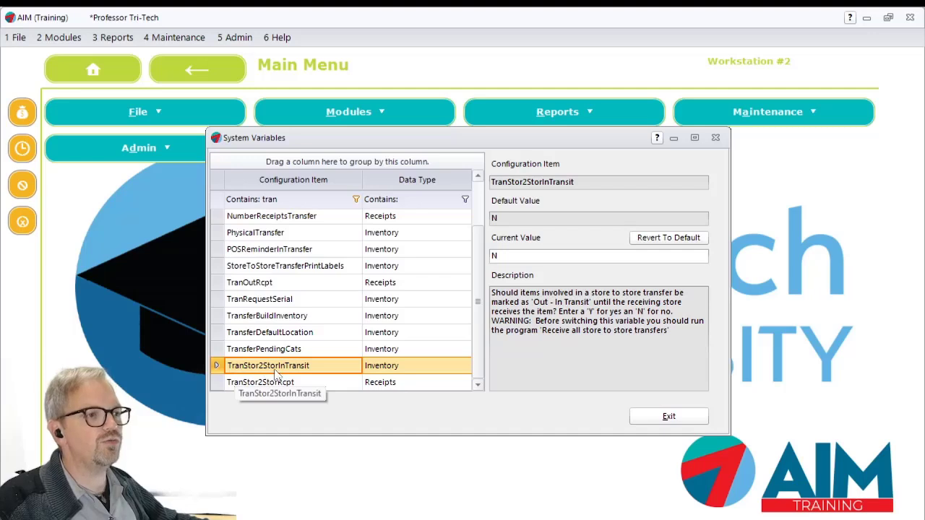
- Set the current value of TranStor2StorInTransit to Y, review the warning in its description, save, and exit System Variables
left_click(523, 257)
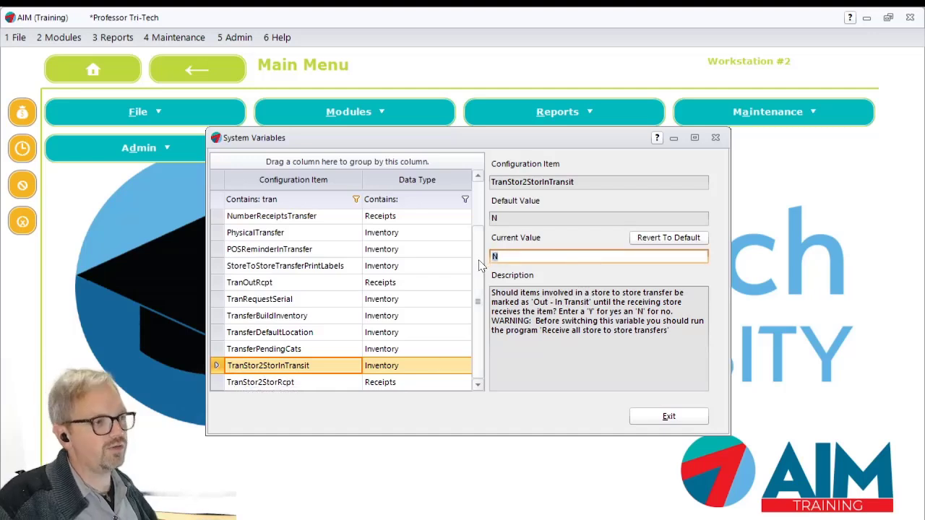
type("Y")
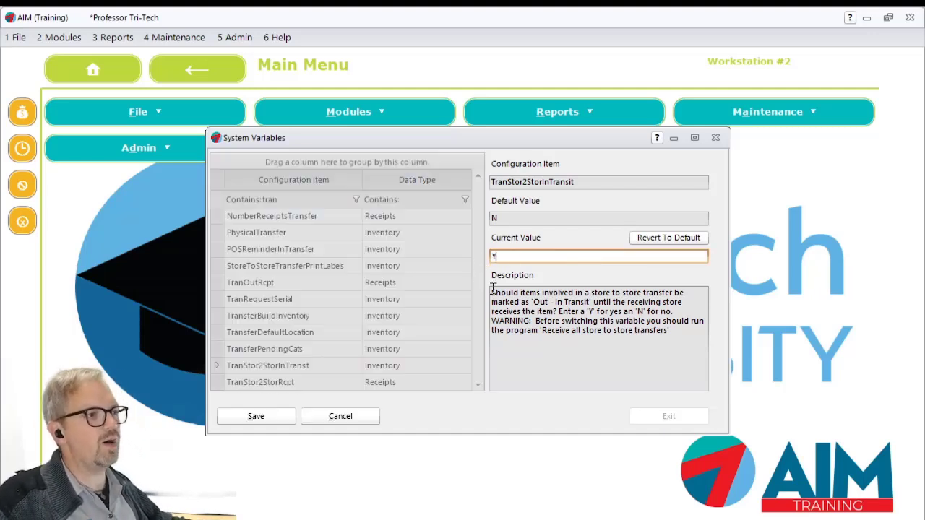
left_click_drag(502, 313, 673, 332)
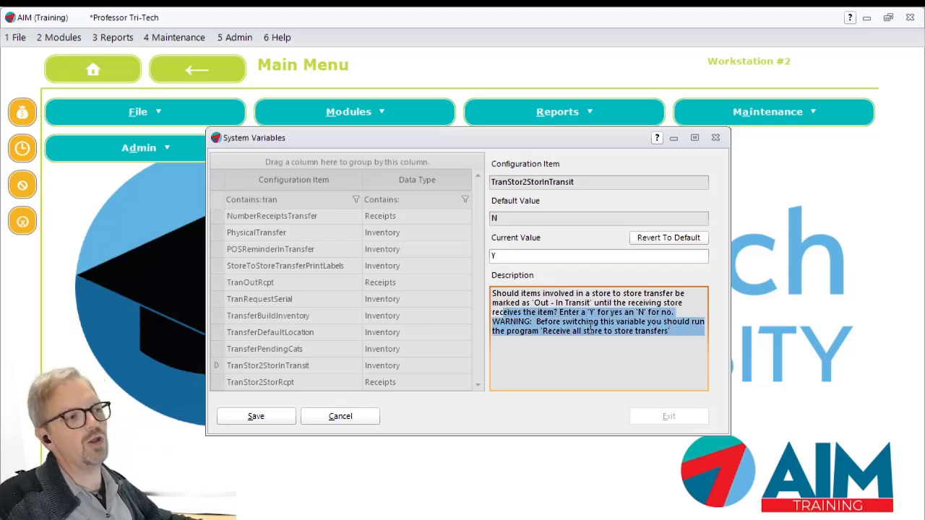
left_click(258, 417)
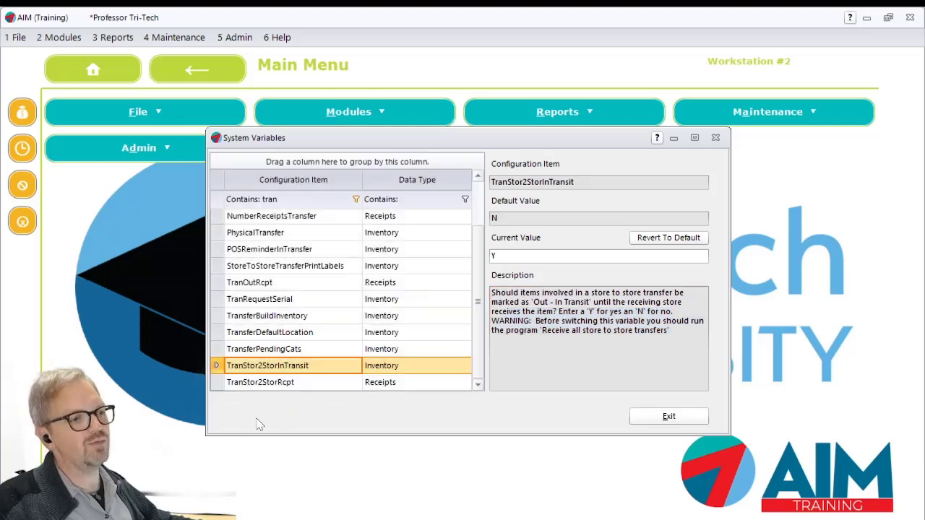
left_click(668, 418)
- Start a store-to-store transfer from Dubuque with Iowa City as the receiving store
left_click(61, 38)
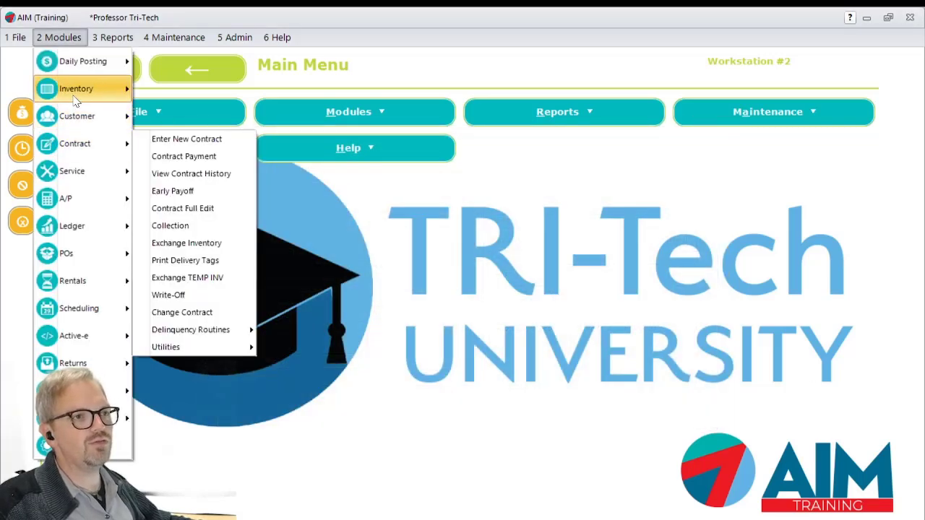
mouse_move(72, 89)
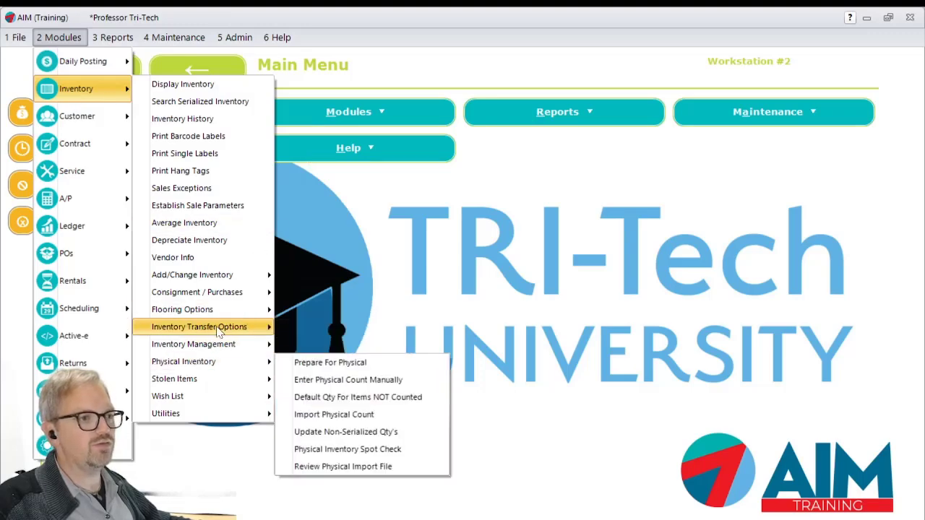
mouse_move(217, 326)
left_click(374, 334)
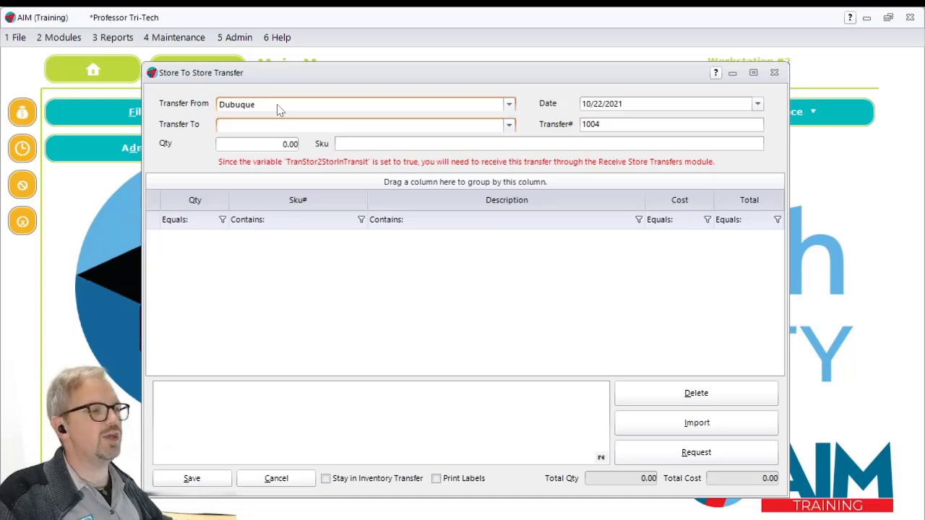
left_click(272, 126)
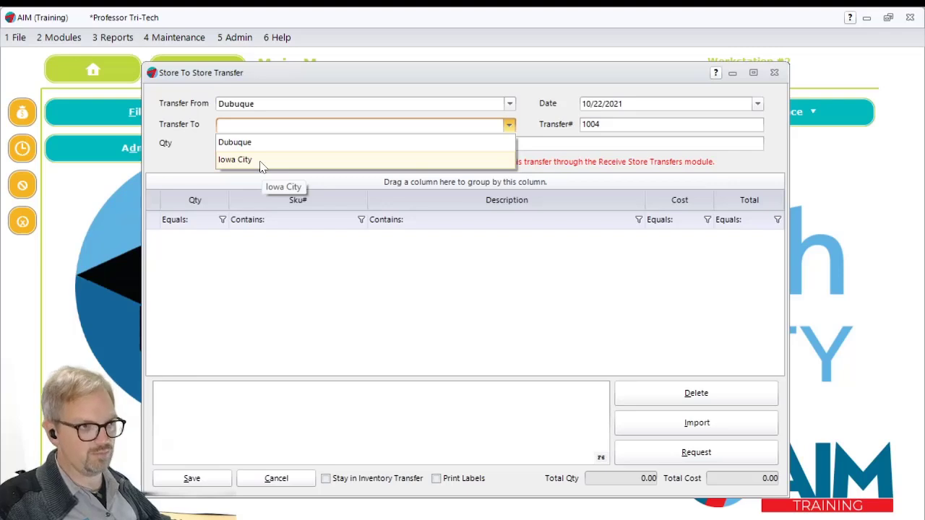
left_click(262, 162)
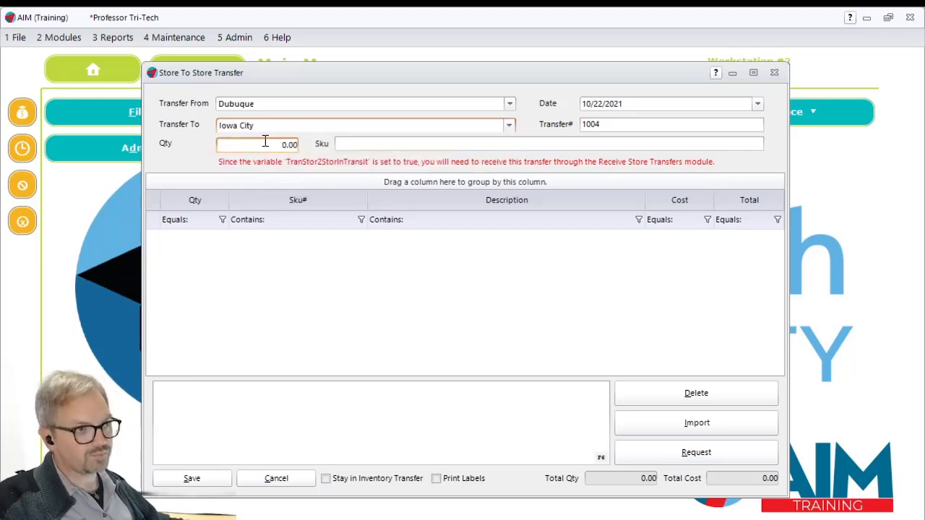
- Add a quantity of 1 of SKU RT14 to the store transfer
left_click(266, 146)
type("1")
key("Tab")
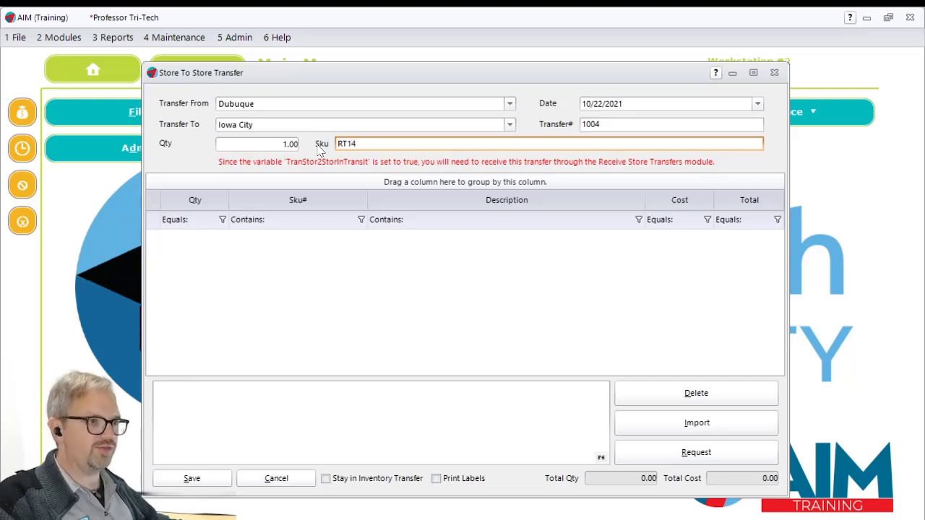
type("RT14")
key("Return")
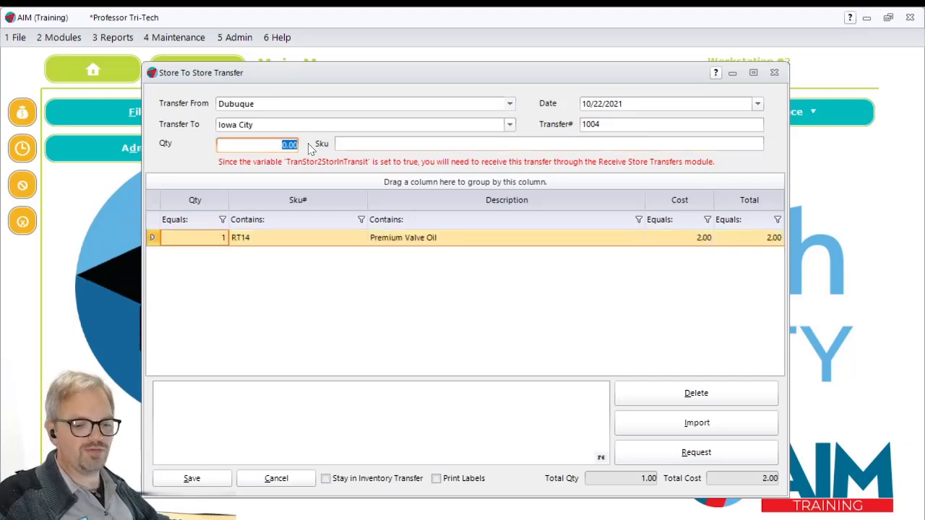
- Add a quantity of 1 of RT10 Mi-T-Fresh to the transfer by picking it from the inventory search
type("1")
key("Tab")
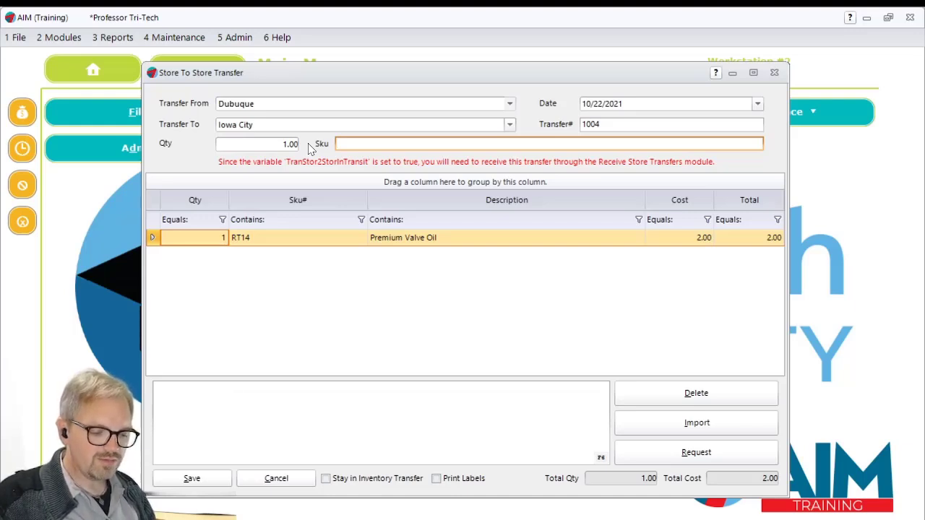
type("7")
key("Return")
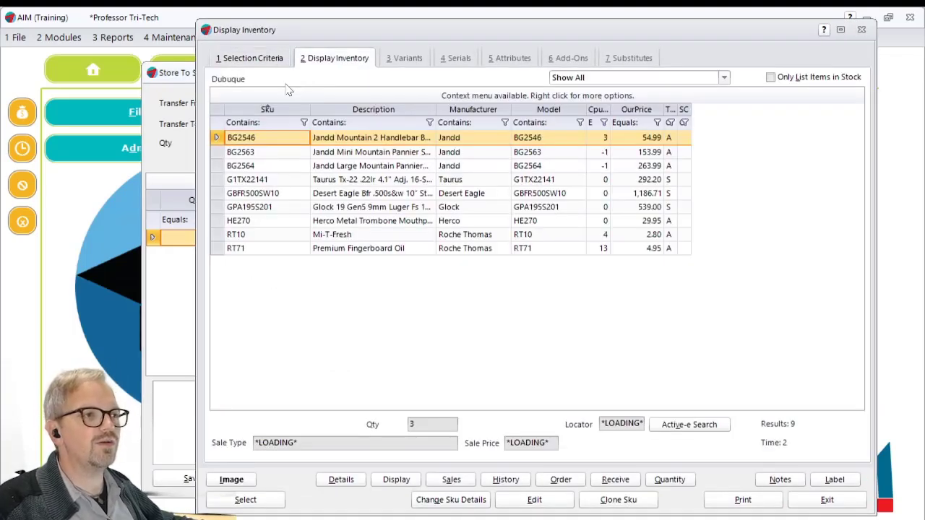
double_click(364, 236)
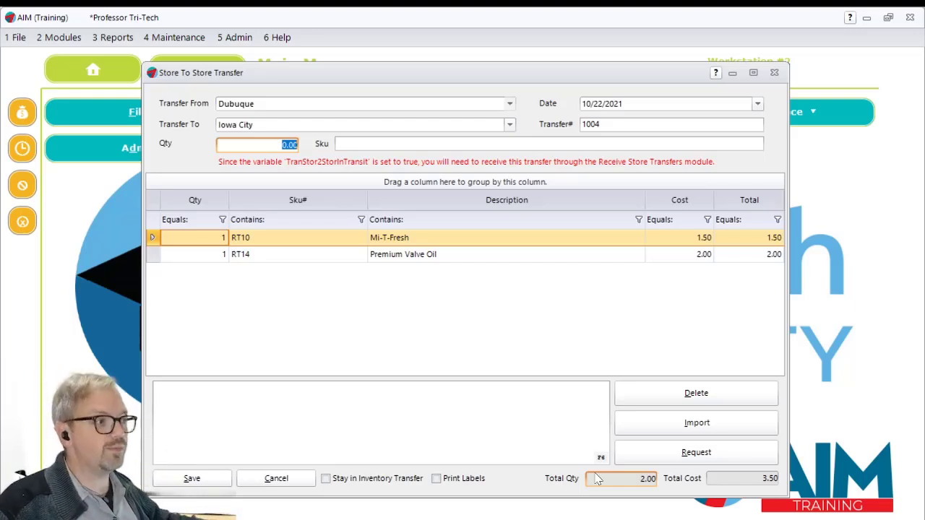
- Review the Excel column layout required for importing transfer items, then close the import window without importing anything
left_click(707, 427)
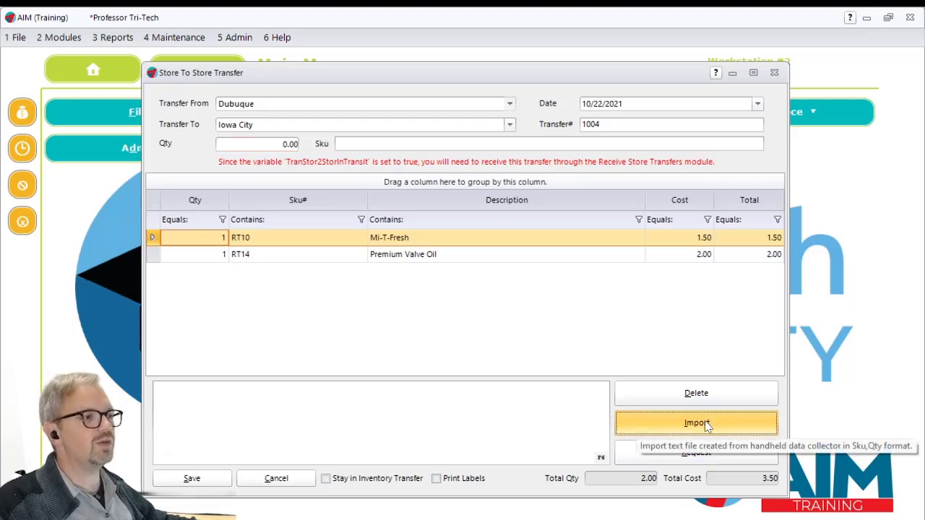
left_click_drag(253, 183, 308, 185)
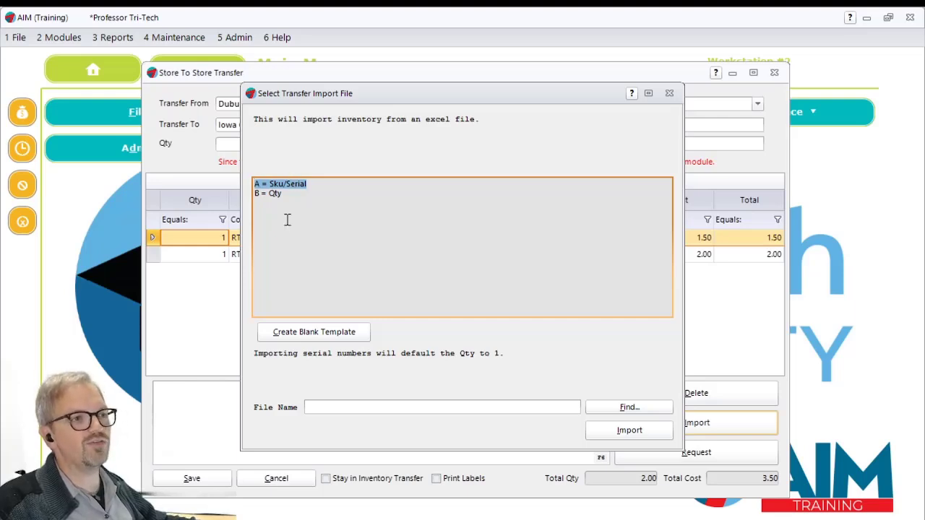
left_click_drag(255, 193, 288, 193)
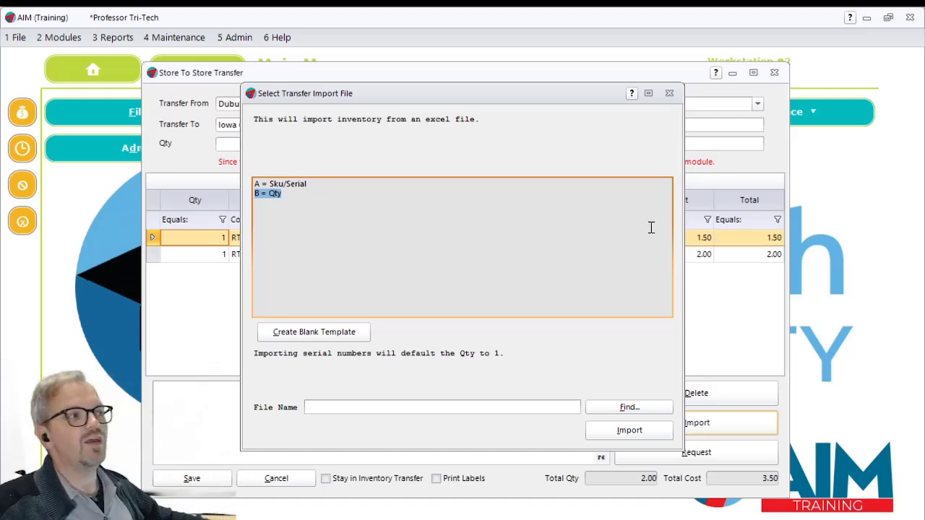
left_click(670, 93)
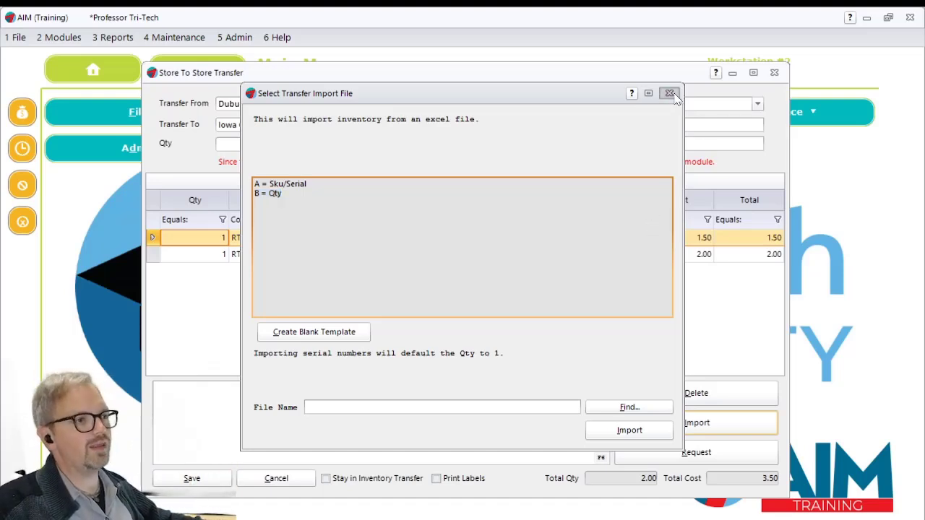
left_click(525, 310)
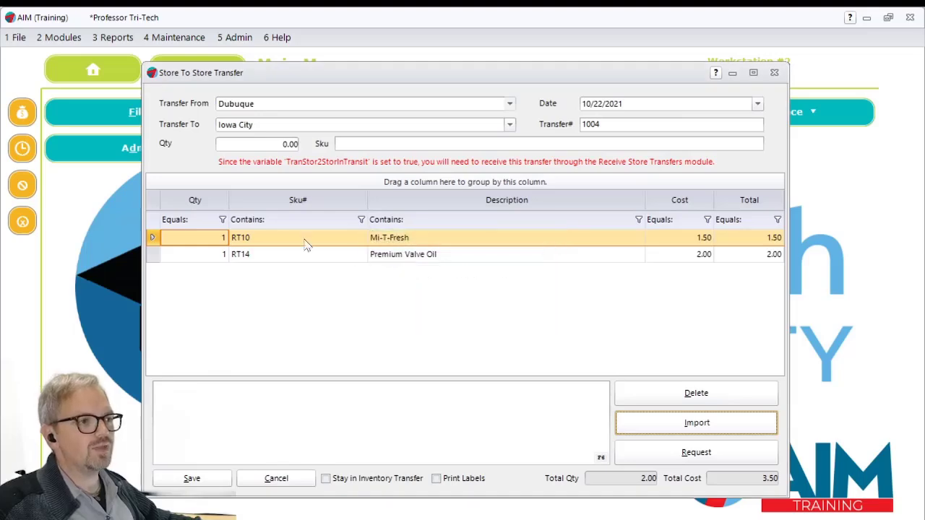
- Save the Dubuque to Iowa City transfer, show its Inventory Transfer report on screen, and close the report
left_click(212, 480)
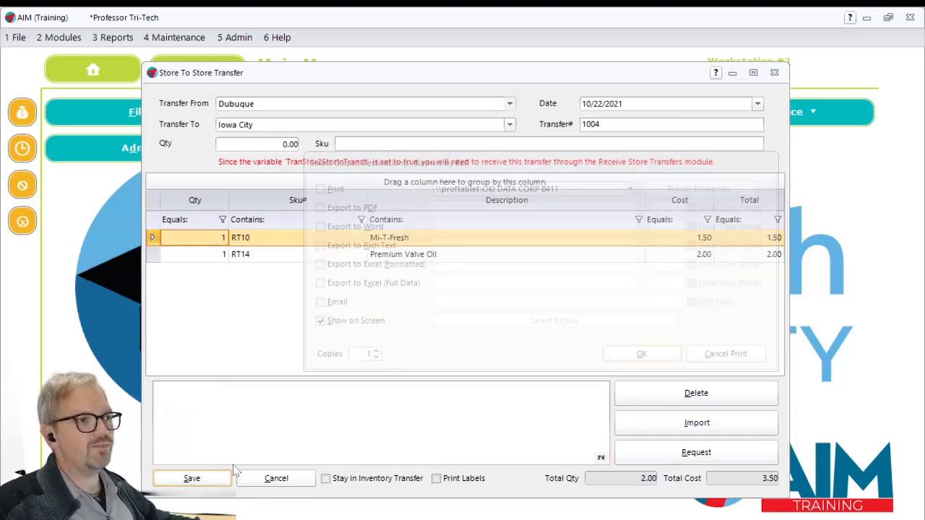
left_click(654, 356)
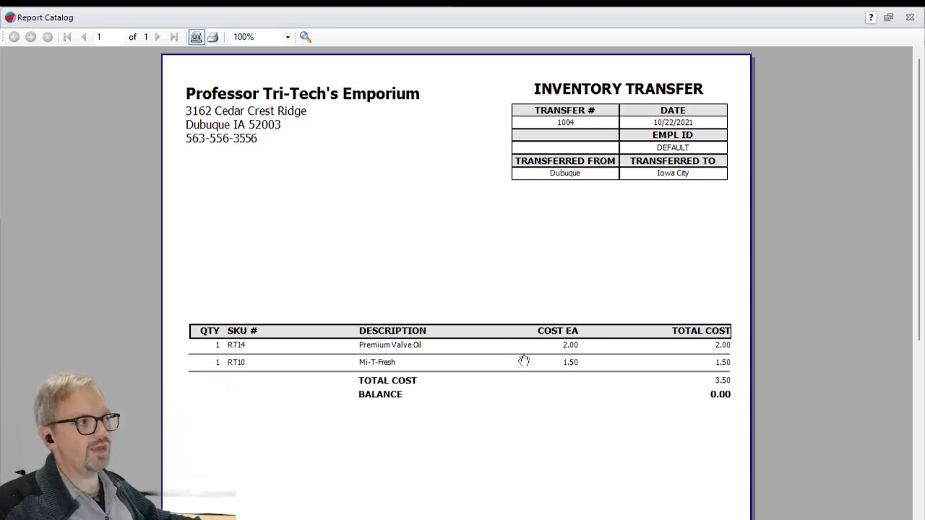
key("Escape")
key("Escape")
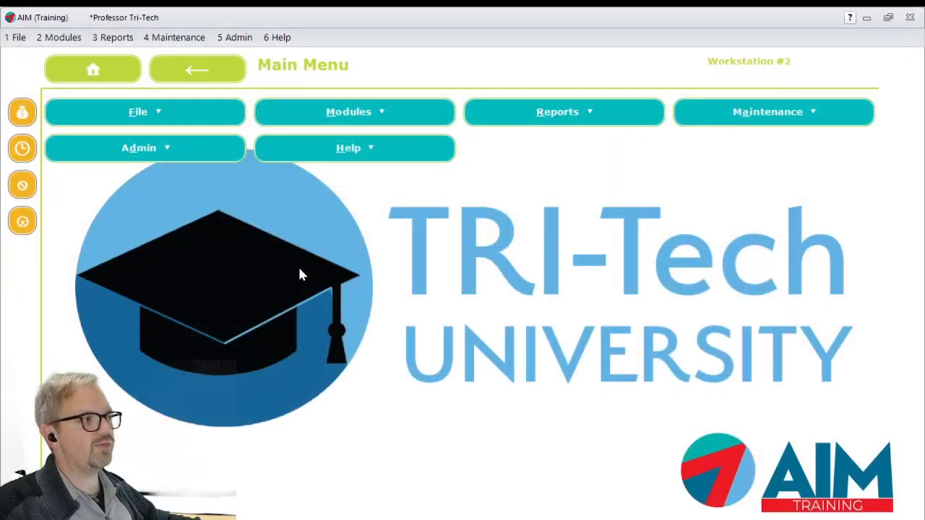
- Start receiving store transfers for Iowa City and select the pending transfer from Dubuque
left_click(54, 41)
mouse_move(76, 92)
mouse_move(225, 352)
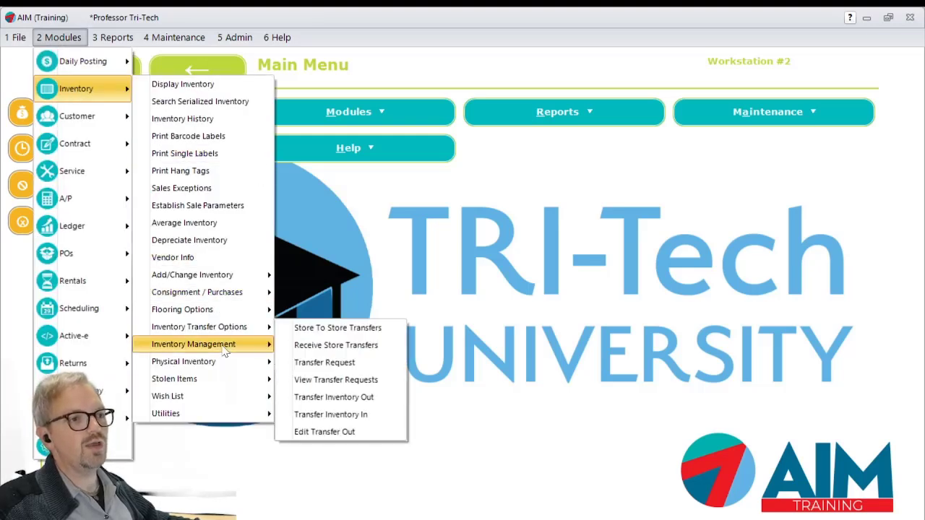
left_click(334, 347)
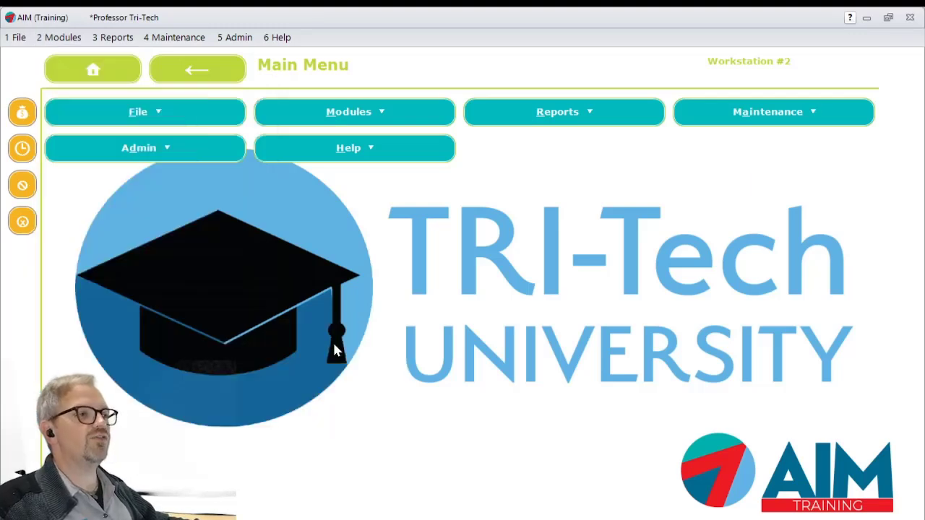
left_click(286, 129)
left_click(278, 161)
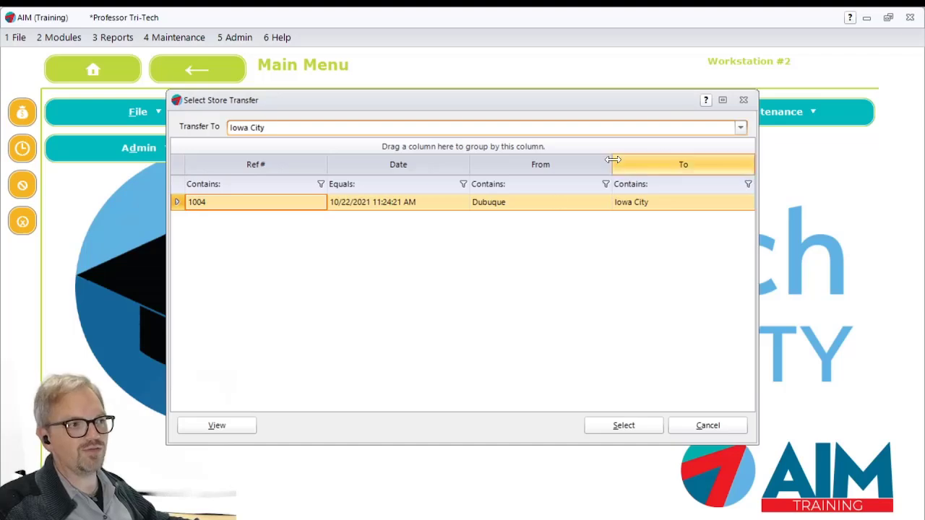
left_click(623, 426)
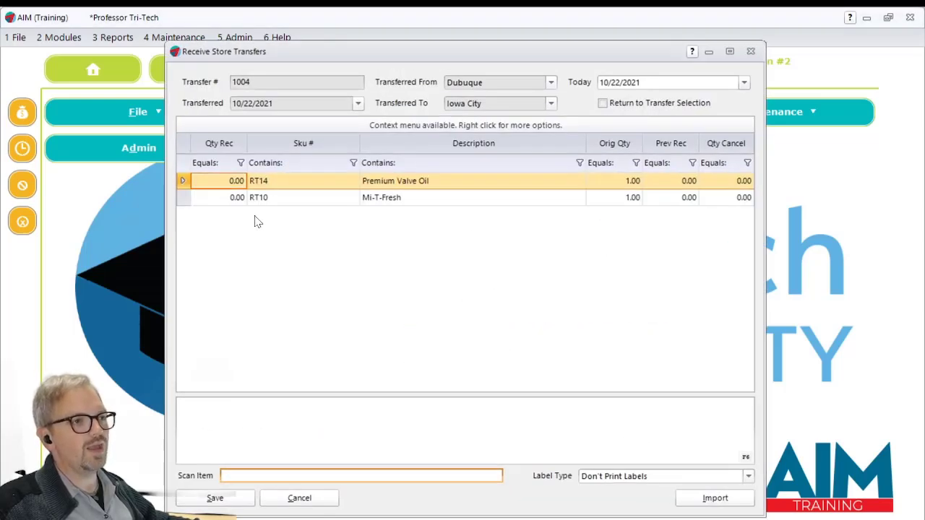
- Set the received quantity to 1 for both RT14 Premium Valve Oil and RT10 Mi-T-Fresh
left_click(216, 183)
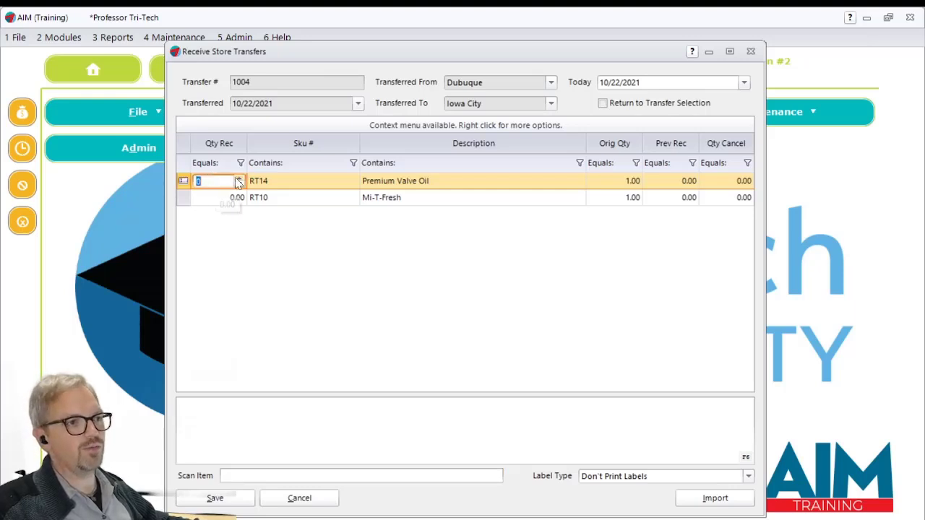
left_click(239, 178)
left_click(214, 199)
left_click(239, 195)
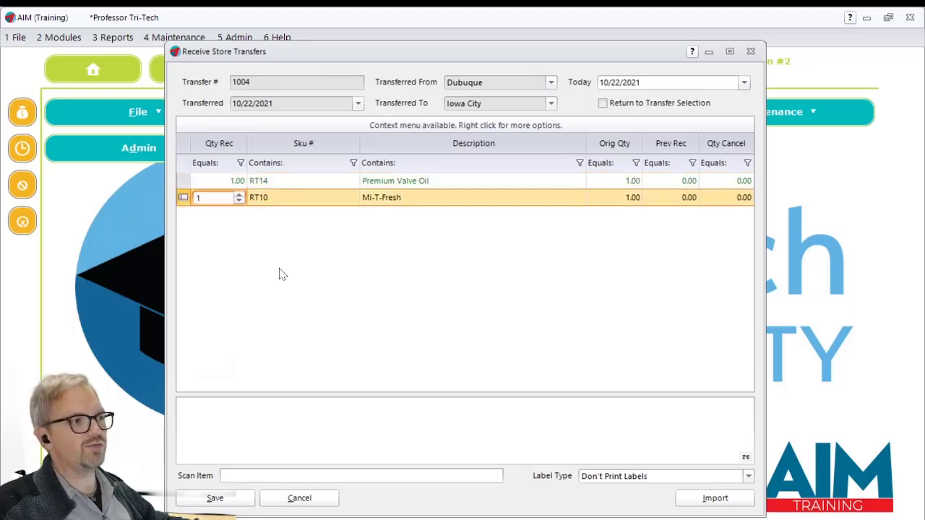
key("Tab")
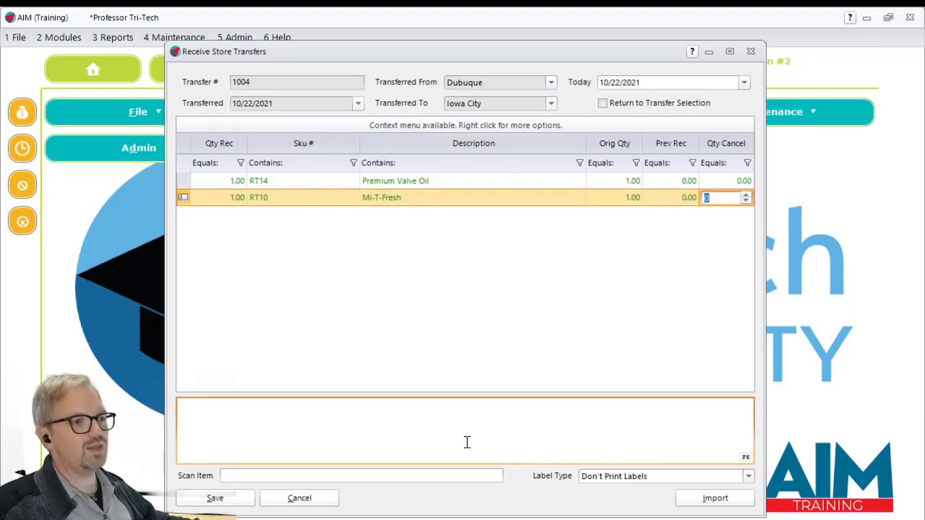
- Check the label type options, keep Don't Print Labels, and save the received transfer with its report shown on screen
left_click(712, 476)
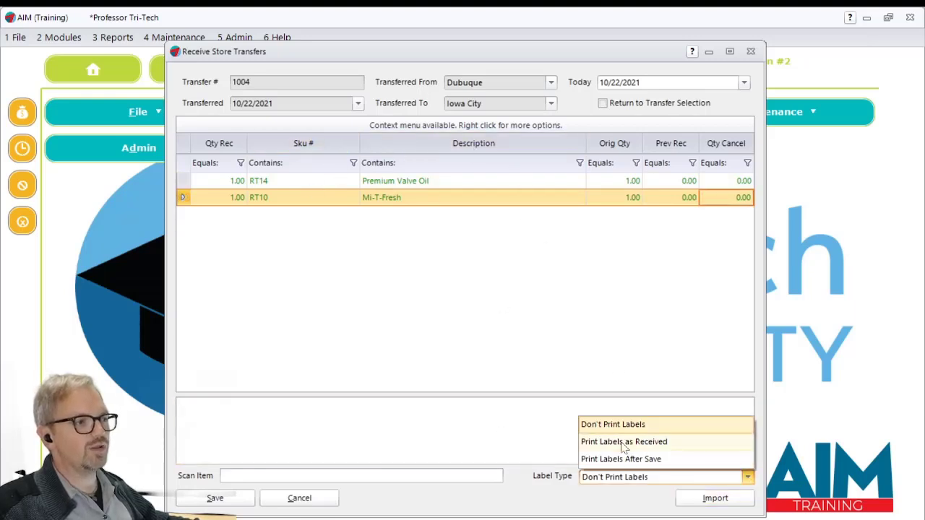
left_click(497, 366)
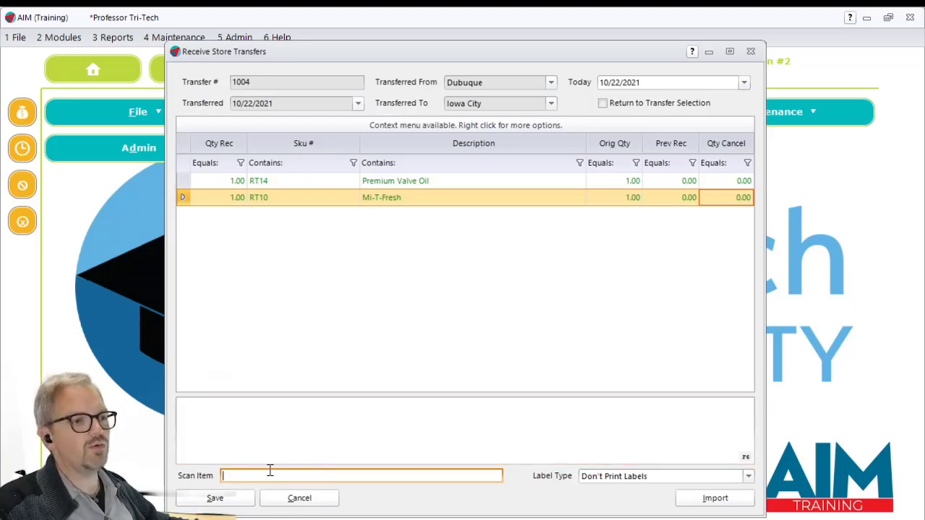
left_click(215, 499)
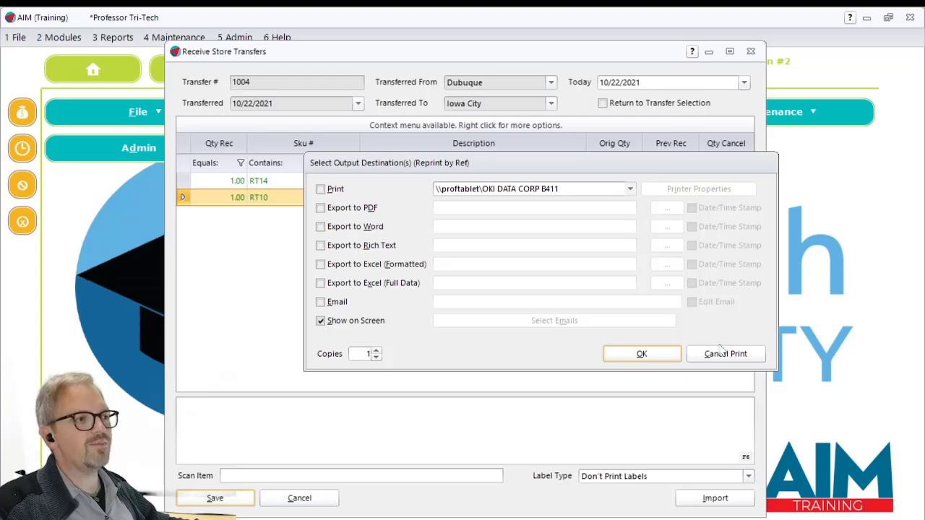
left_click(641, 355)
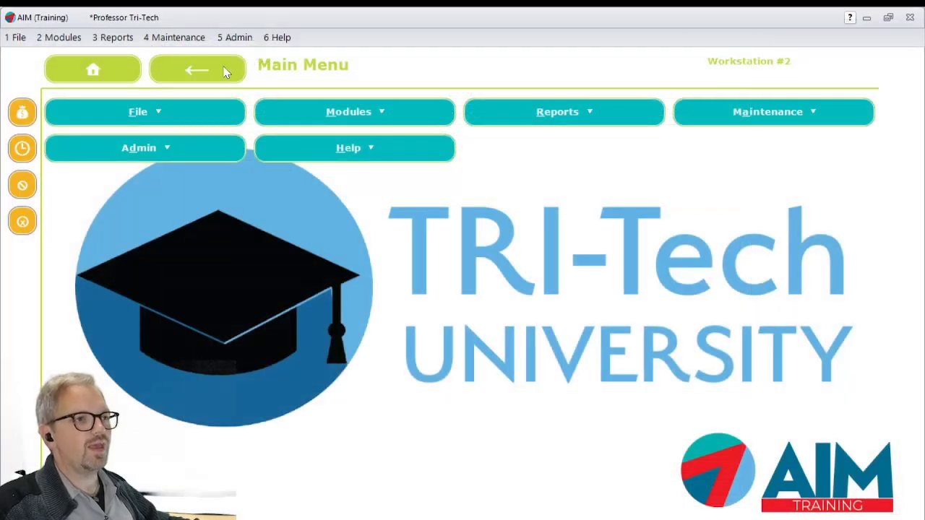
- Look up the inventory history of RT14 Premium Valve Oil, examine its latest transfer entry, and close the history
left_click(55, 40)
mouse_move(95, 87)
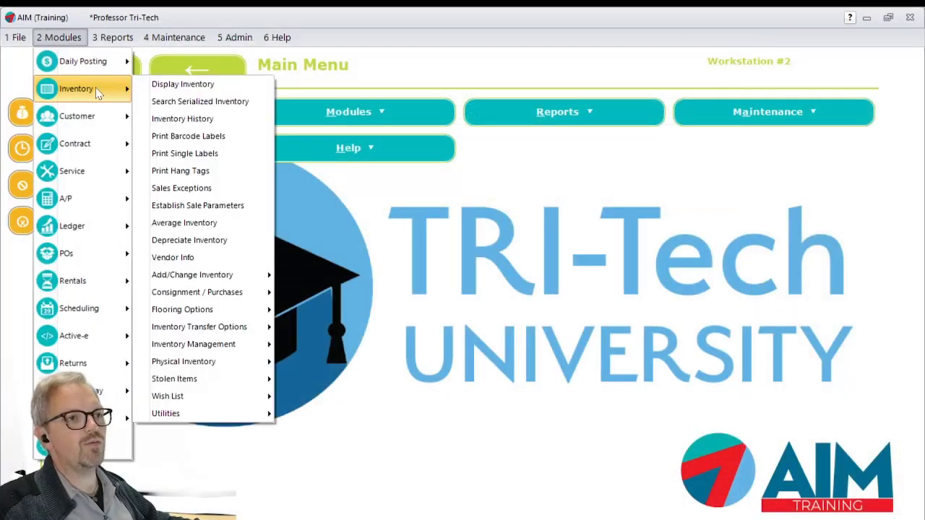
left_click(226, 117)
type("90")
key("Return")
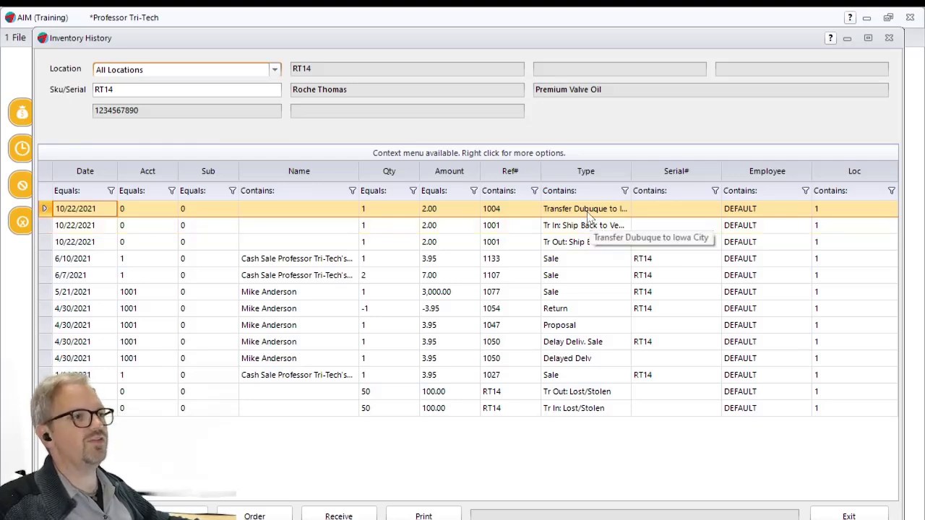
key("Escape")
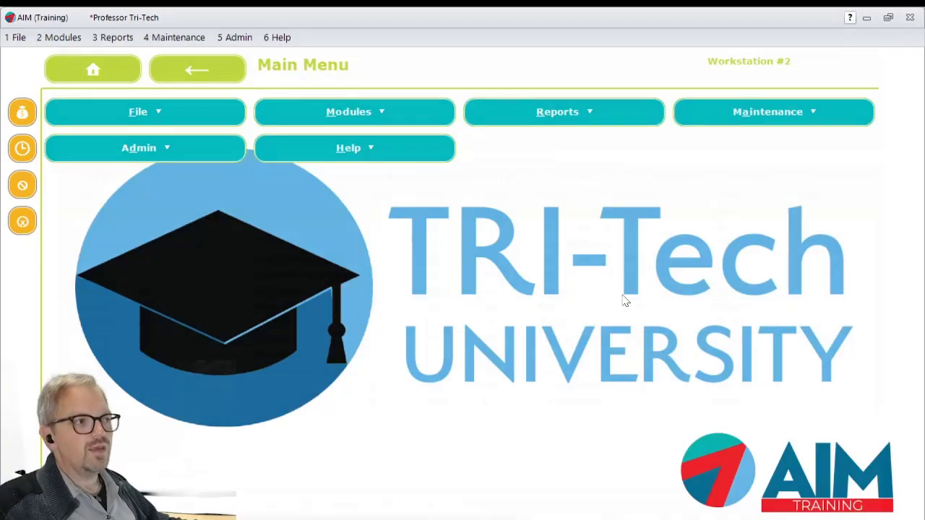